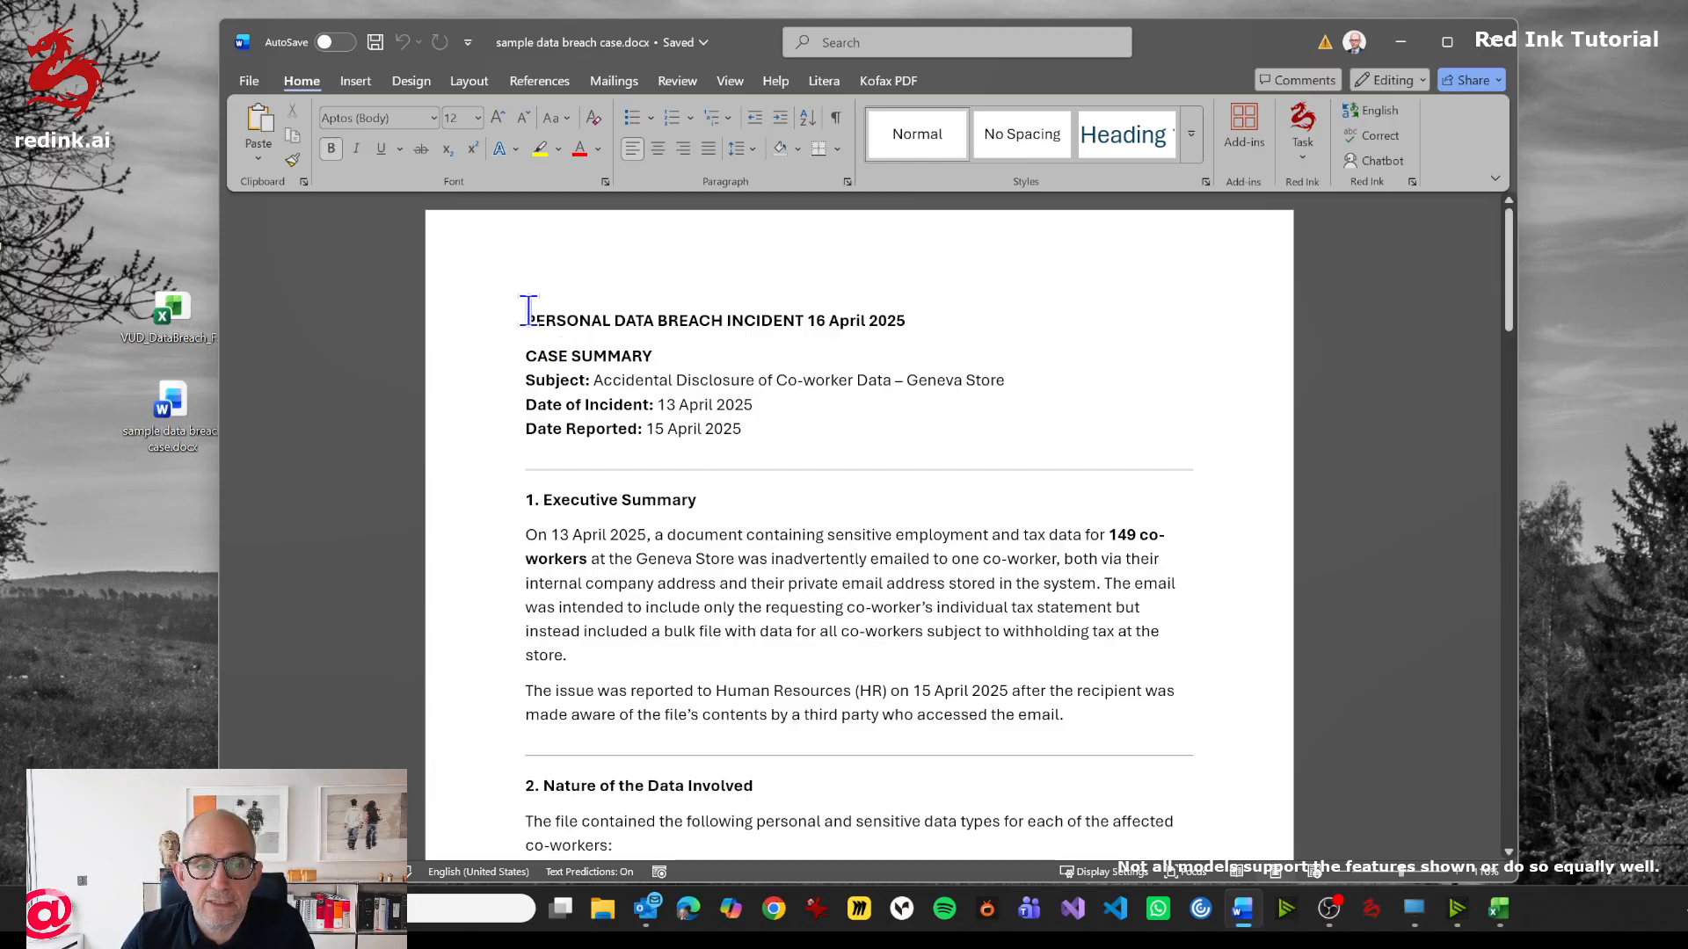
Read through the whole data breach case summary document and close its window.
{"action": "left_click_drag", "start_coordinate": [527, 320], "coordinate": [1137, 641]}
{"action": "scroll", "coordinate": [1144, 588], "scroll_direction": "down", "scroll_amount": 3}
{"action": "scroll", "coordinate": [1142, 591], "scroll_direction": "down", "scroll_amount": 17}
{"action": "scroll", "coordinate": [1137, 641], "scroll_direction": "down", "scroll_amount": 6}
{"action": "scroll", "coordinate": [876, 538], "scroll_direction": "up", "scroll_amount": 15}
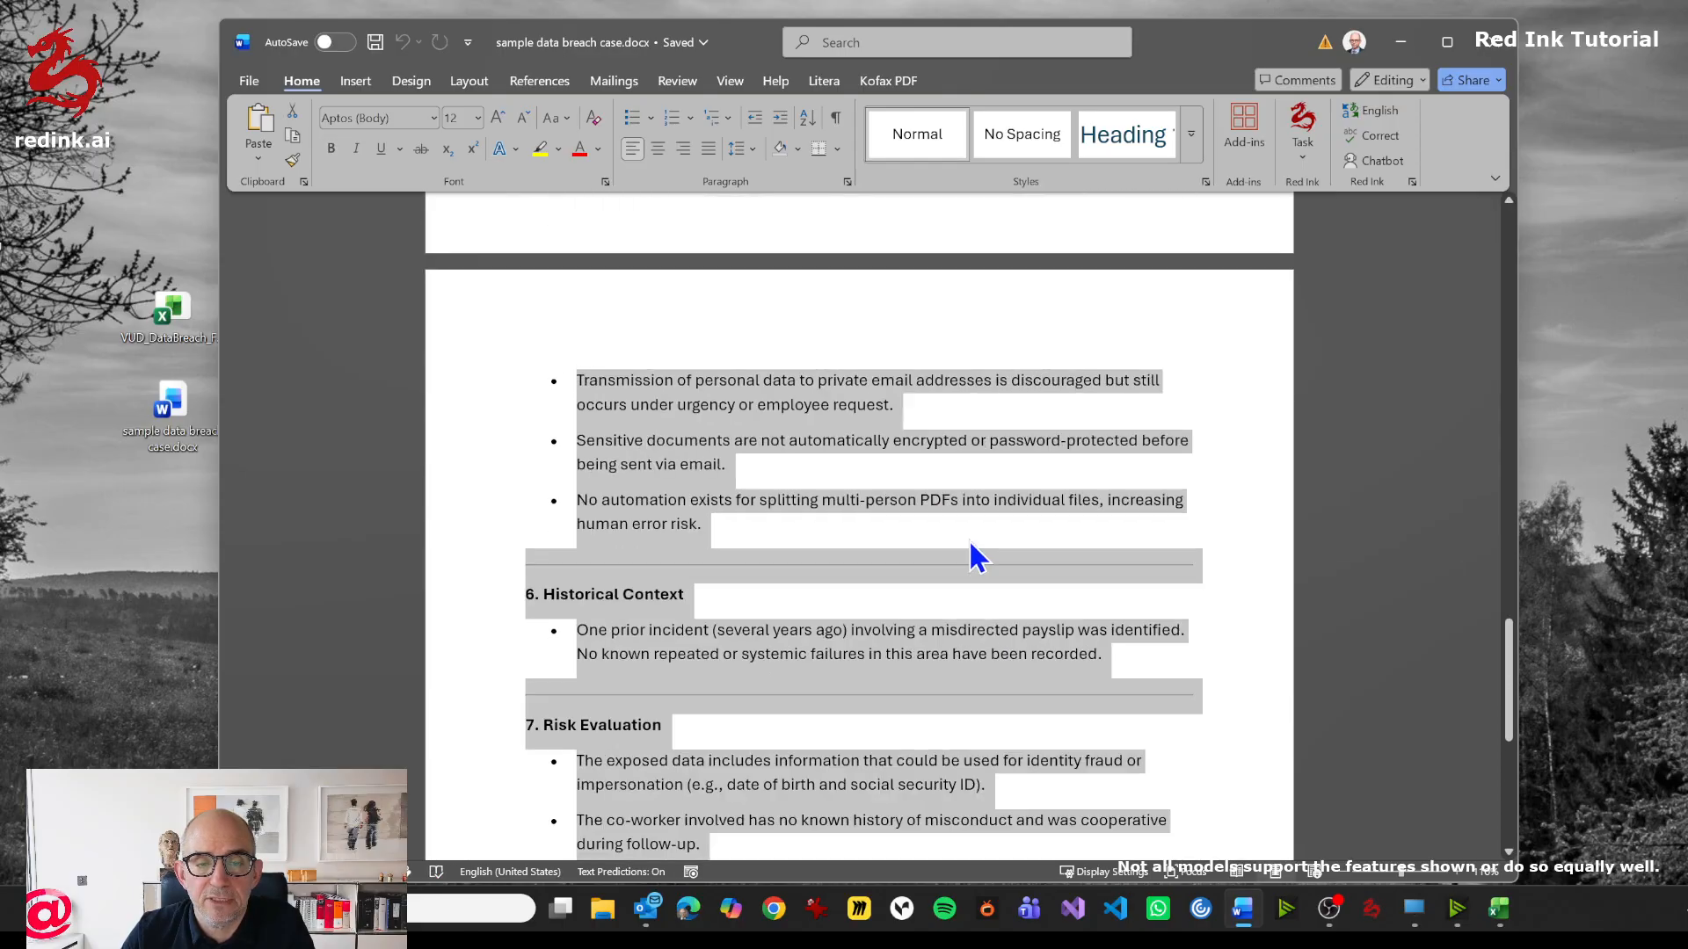
{"action": "scroll", "coordinate": [990, 552], "scroll_direction": "up", "scroll_amount": 10}
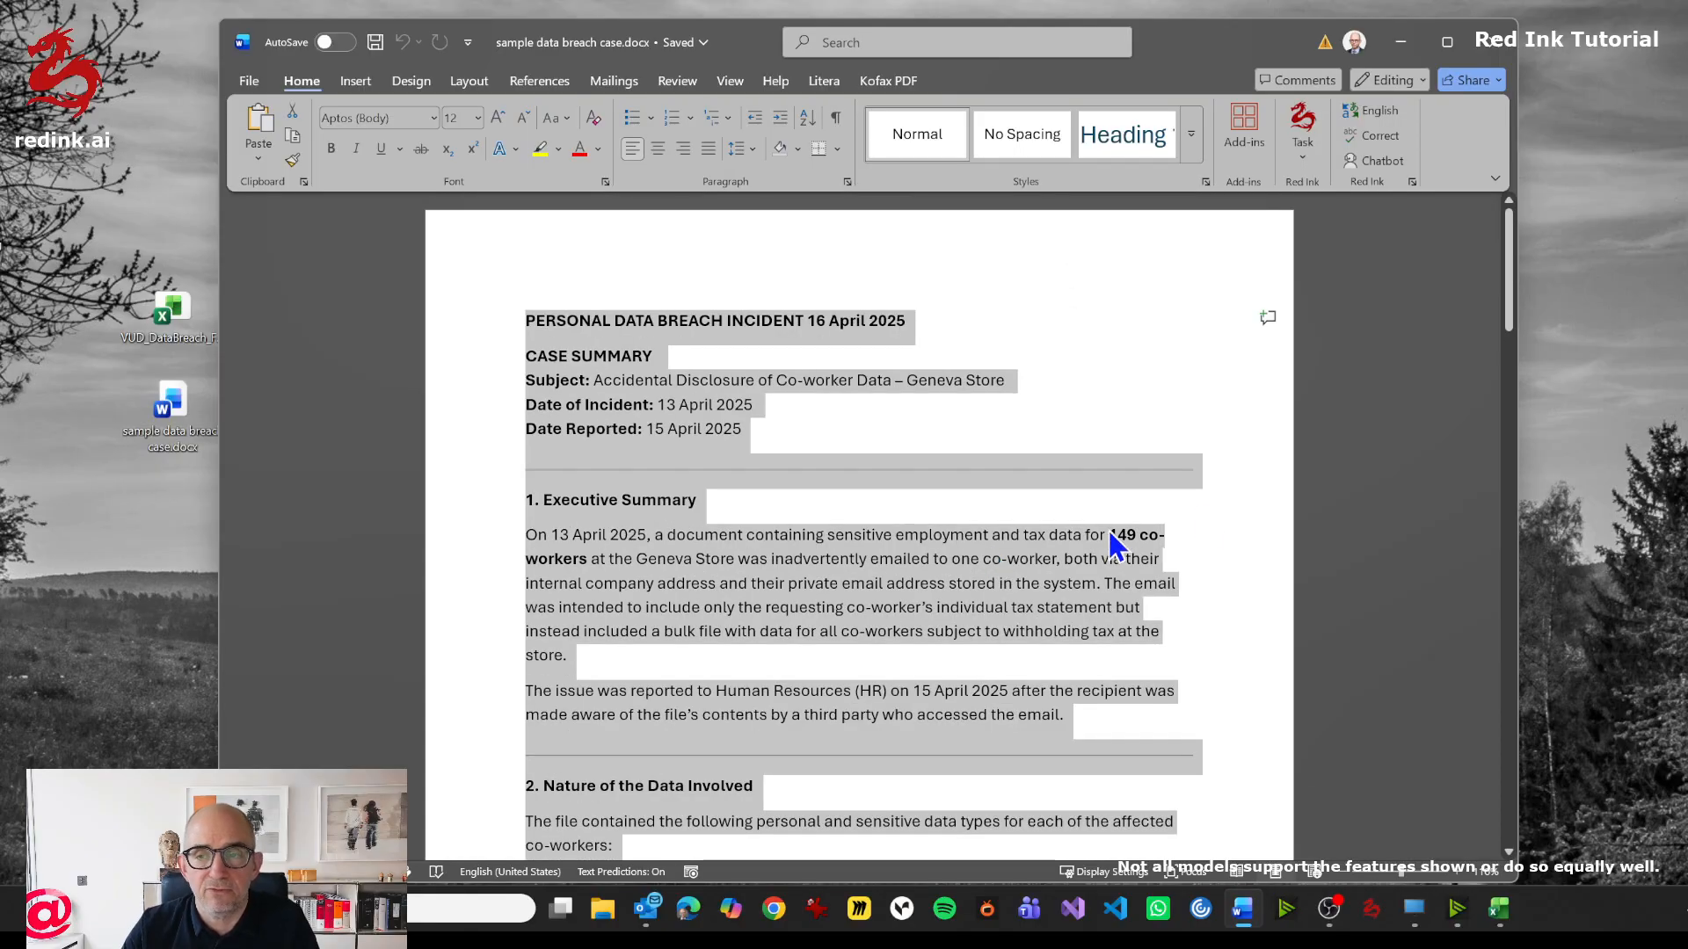
{"action": "left_click", "coordinate": [1502, 53]}
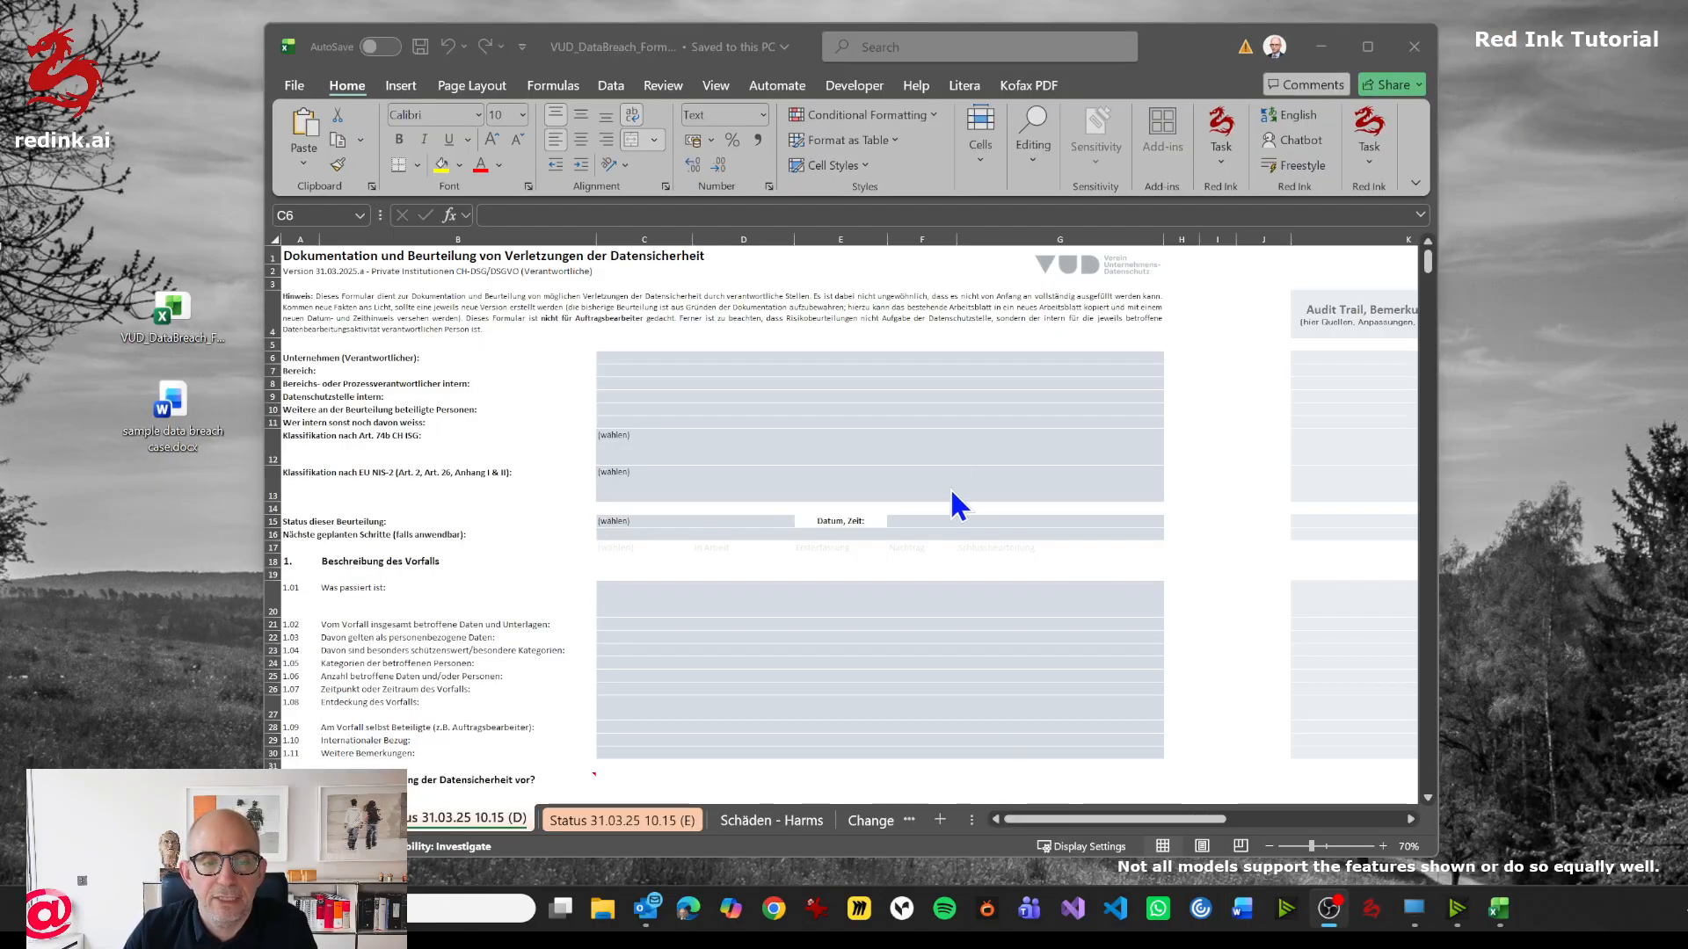
Switch to the English status worksheet and look through the breach form down to its final assessment section.
{"action": "left_click", "coordinate": [582, 819]}
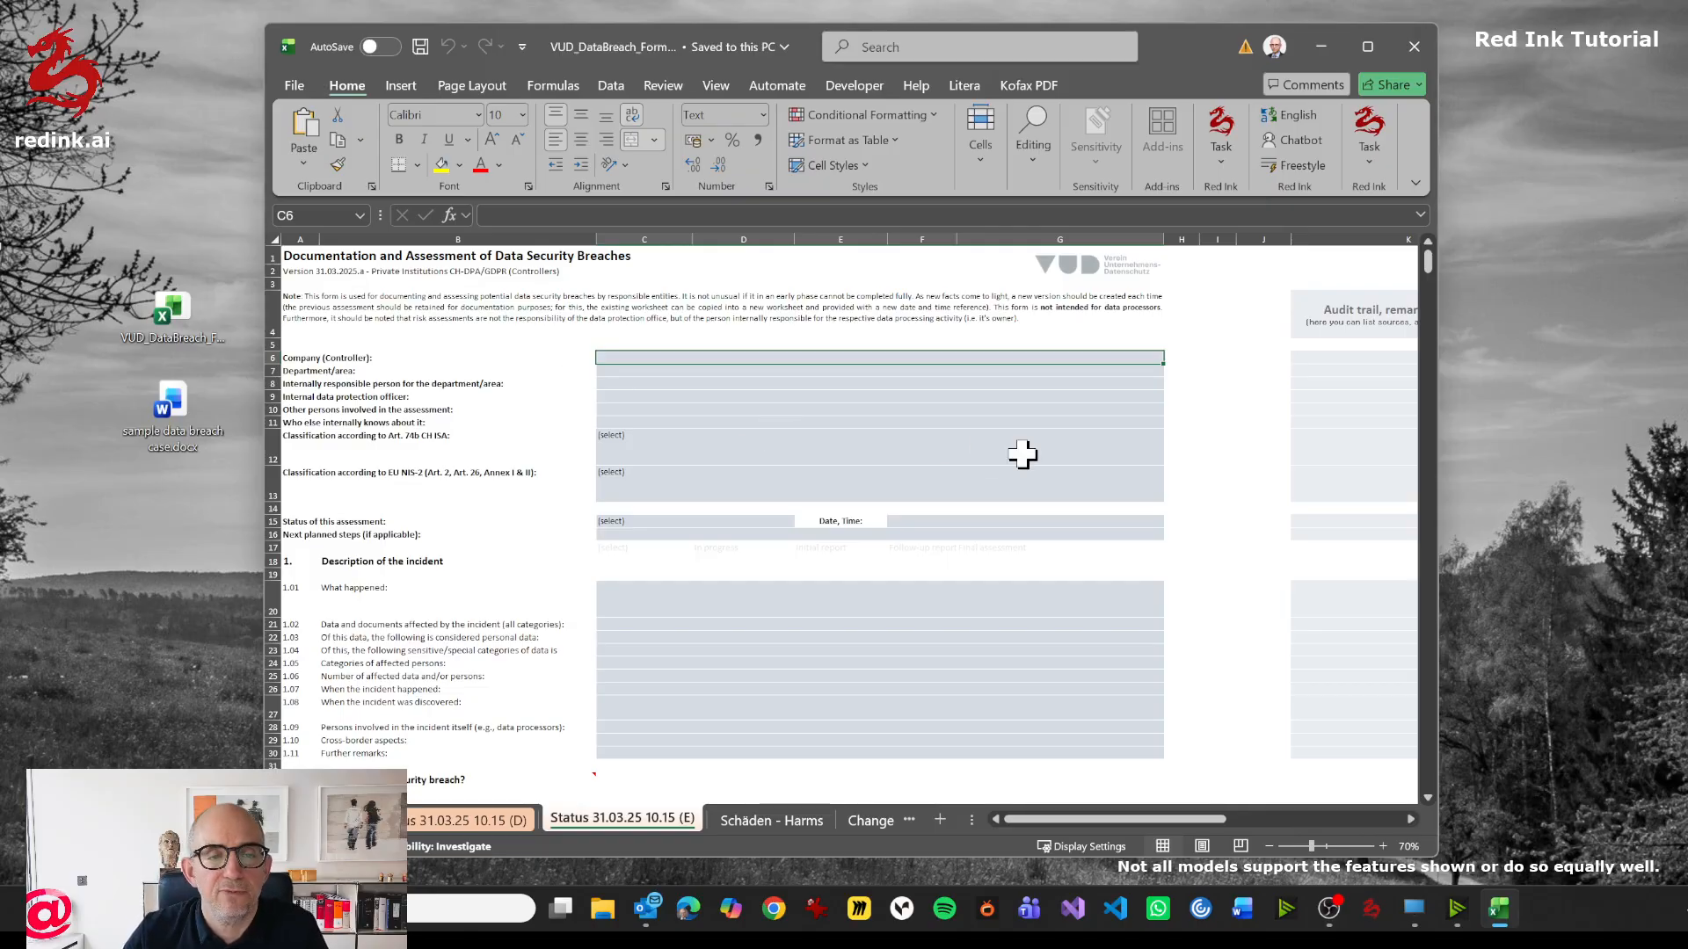
{"action": "scroll", "coordinate": [1011, 422], "scroll_direction": "down", "scroll_amount": 9}
{"action": "scroll", "coordinate": [1007, 430], "scroll_direction": "down", "scroll_amount": 20}
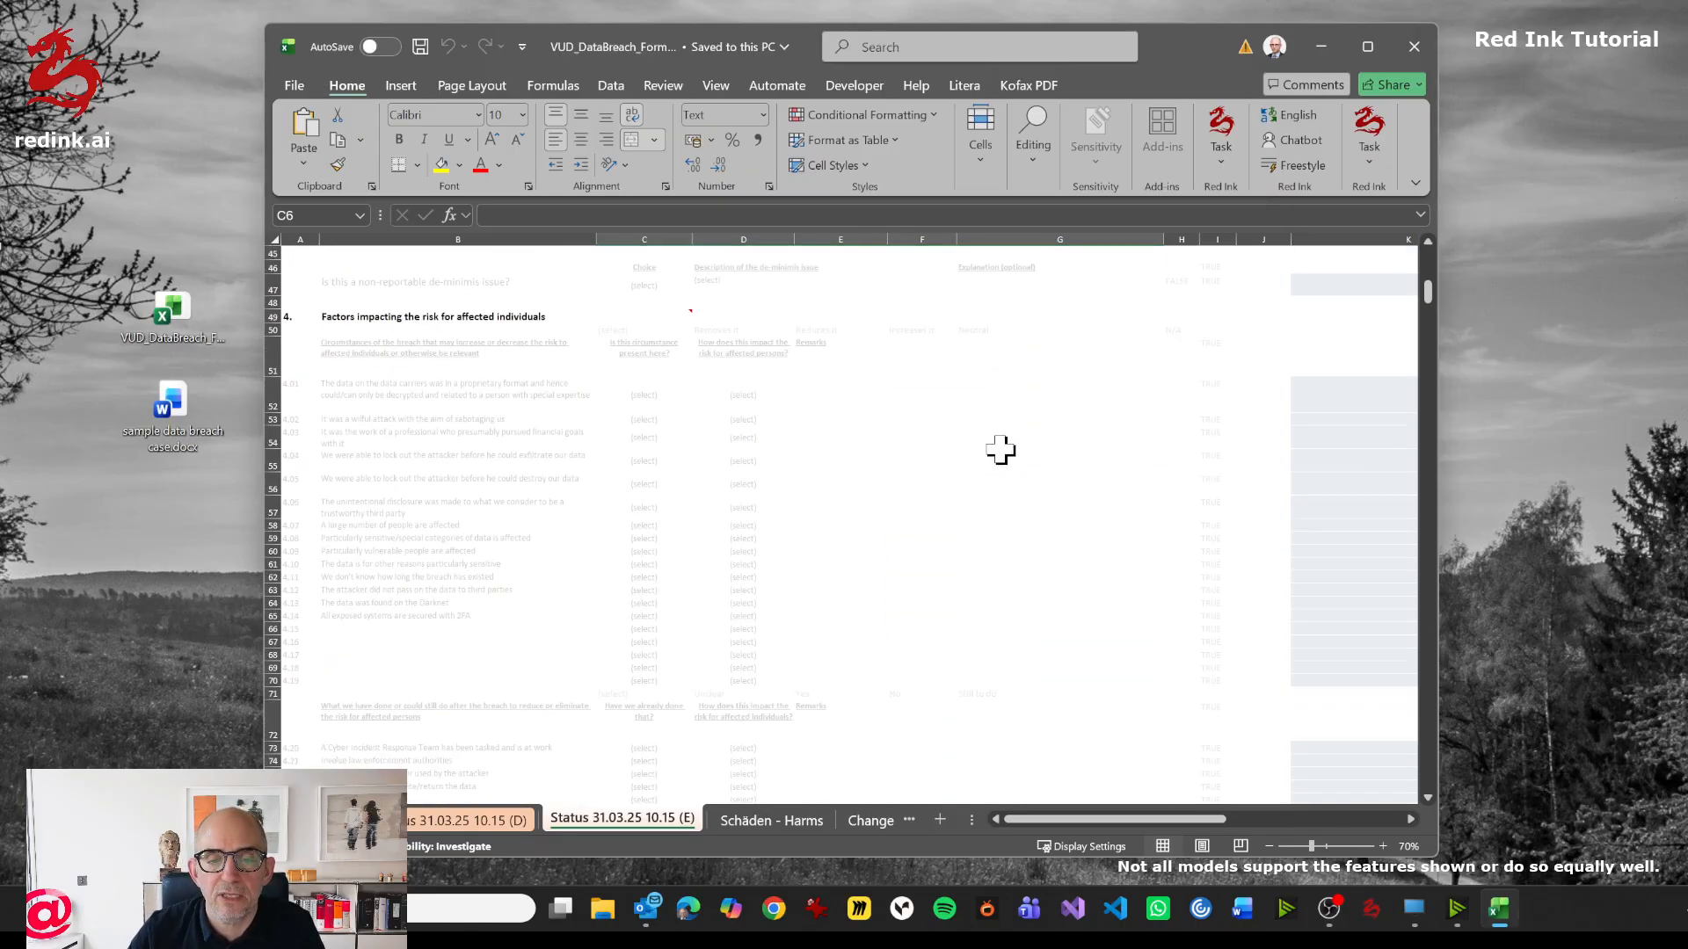
{"action": "scroll", "coordinate": [978, 489], "scroll_direction": "down", "scroll_amount": 17}
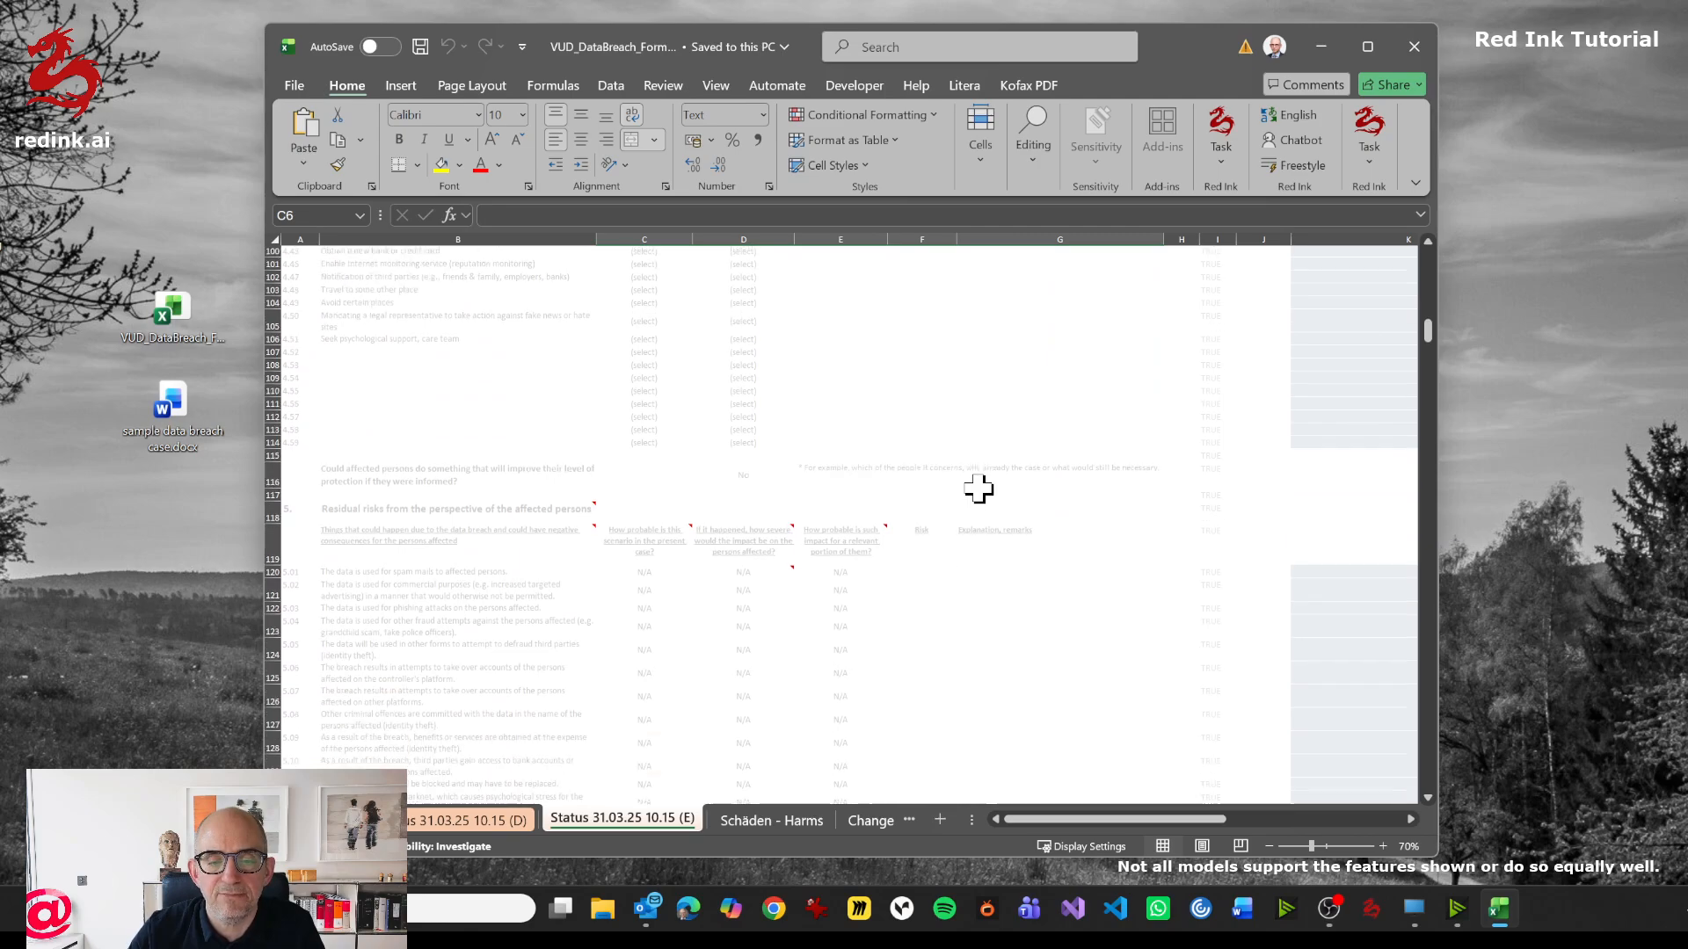
{"action": "scroll", "coordinate": [981, 493], "scroll_direction": "down", "scroll_amount": 13}
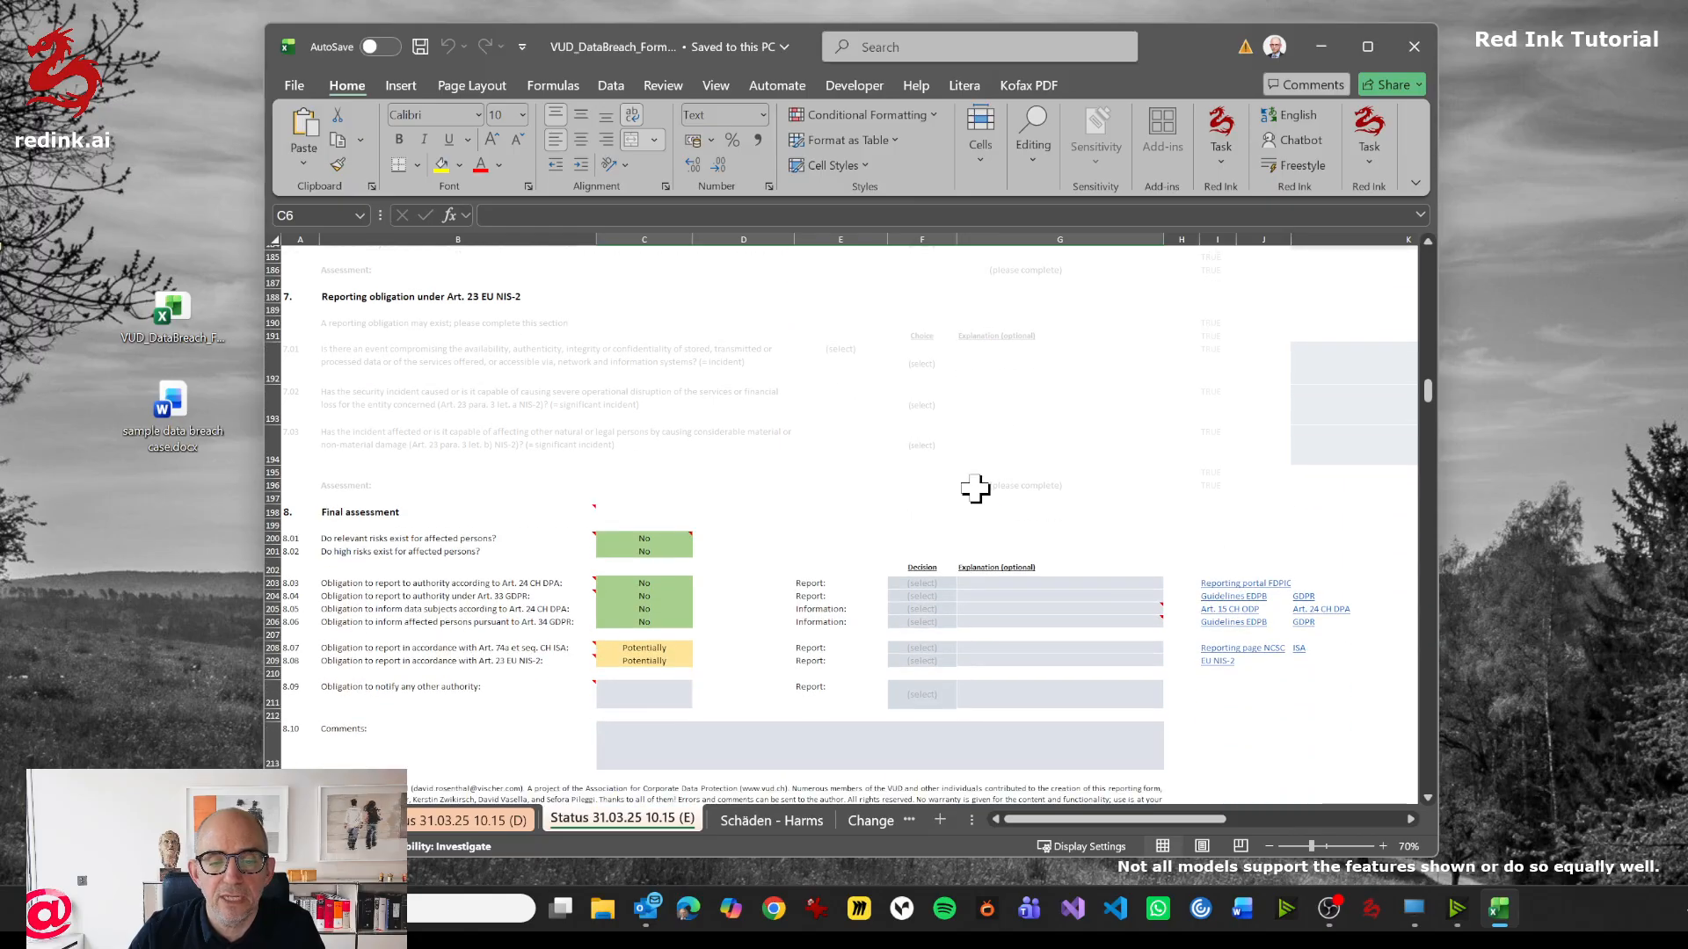
{"action": "scroll", "coordinate": [974, 473], "scroll_direction": "up", "scroll_amount": 20}
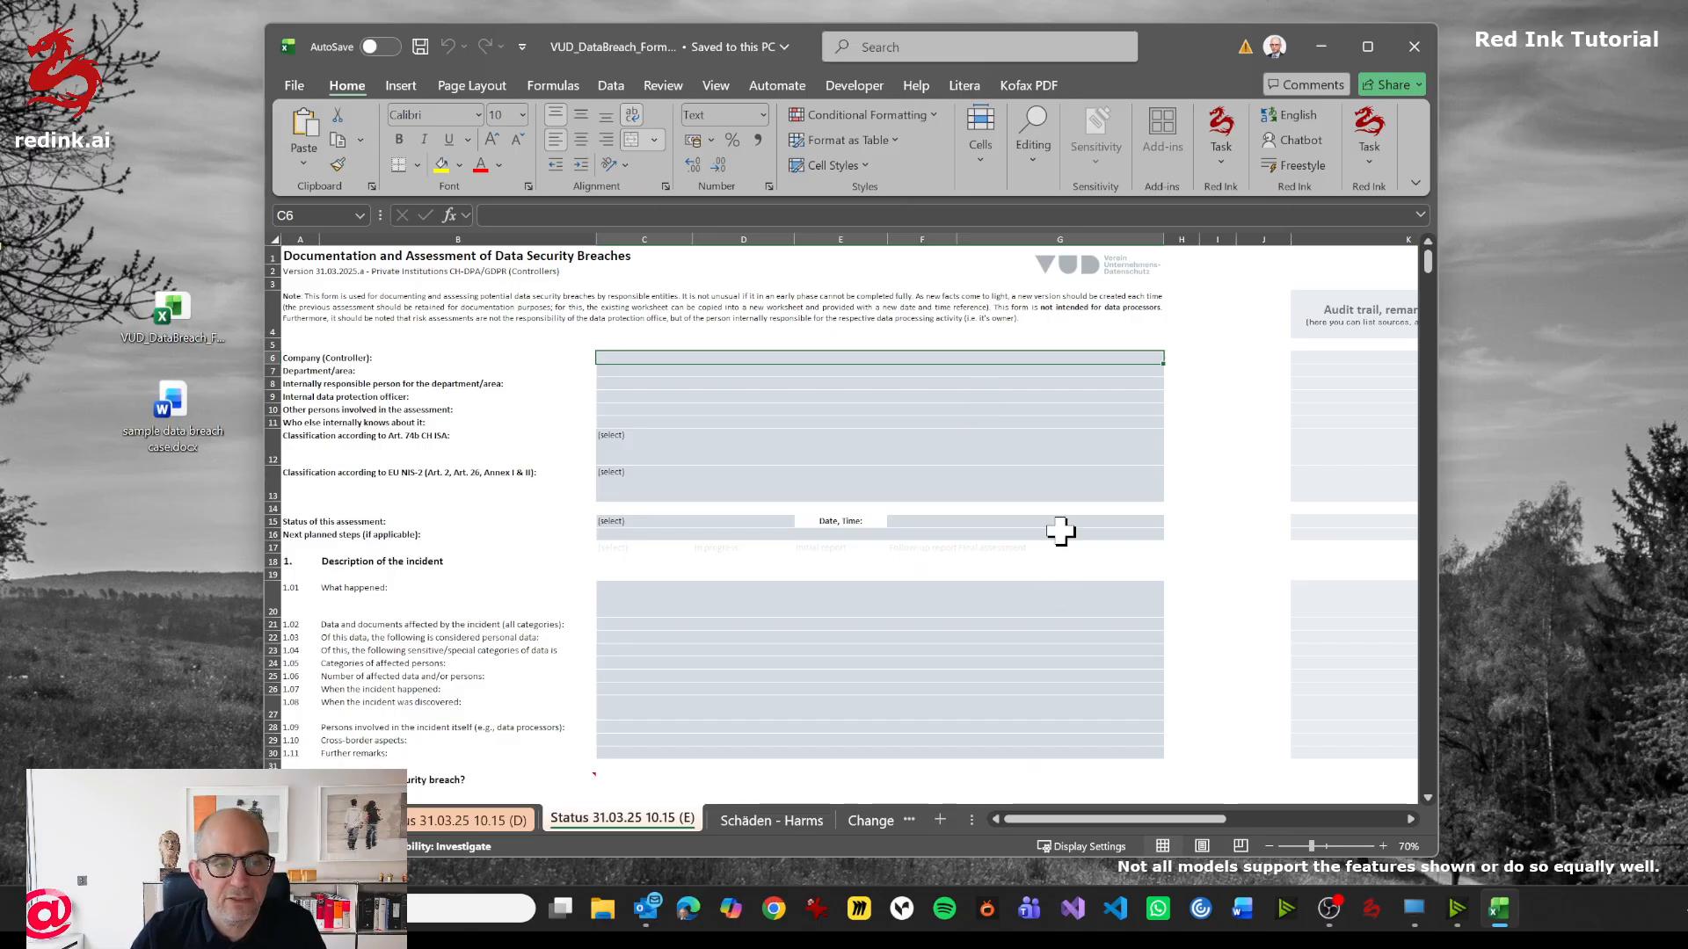
Select columns A through G of the English breach form worksheet.
{"action": "left_click", "coordinate": [299, 238]}
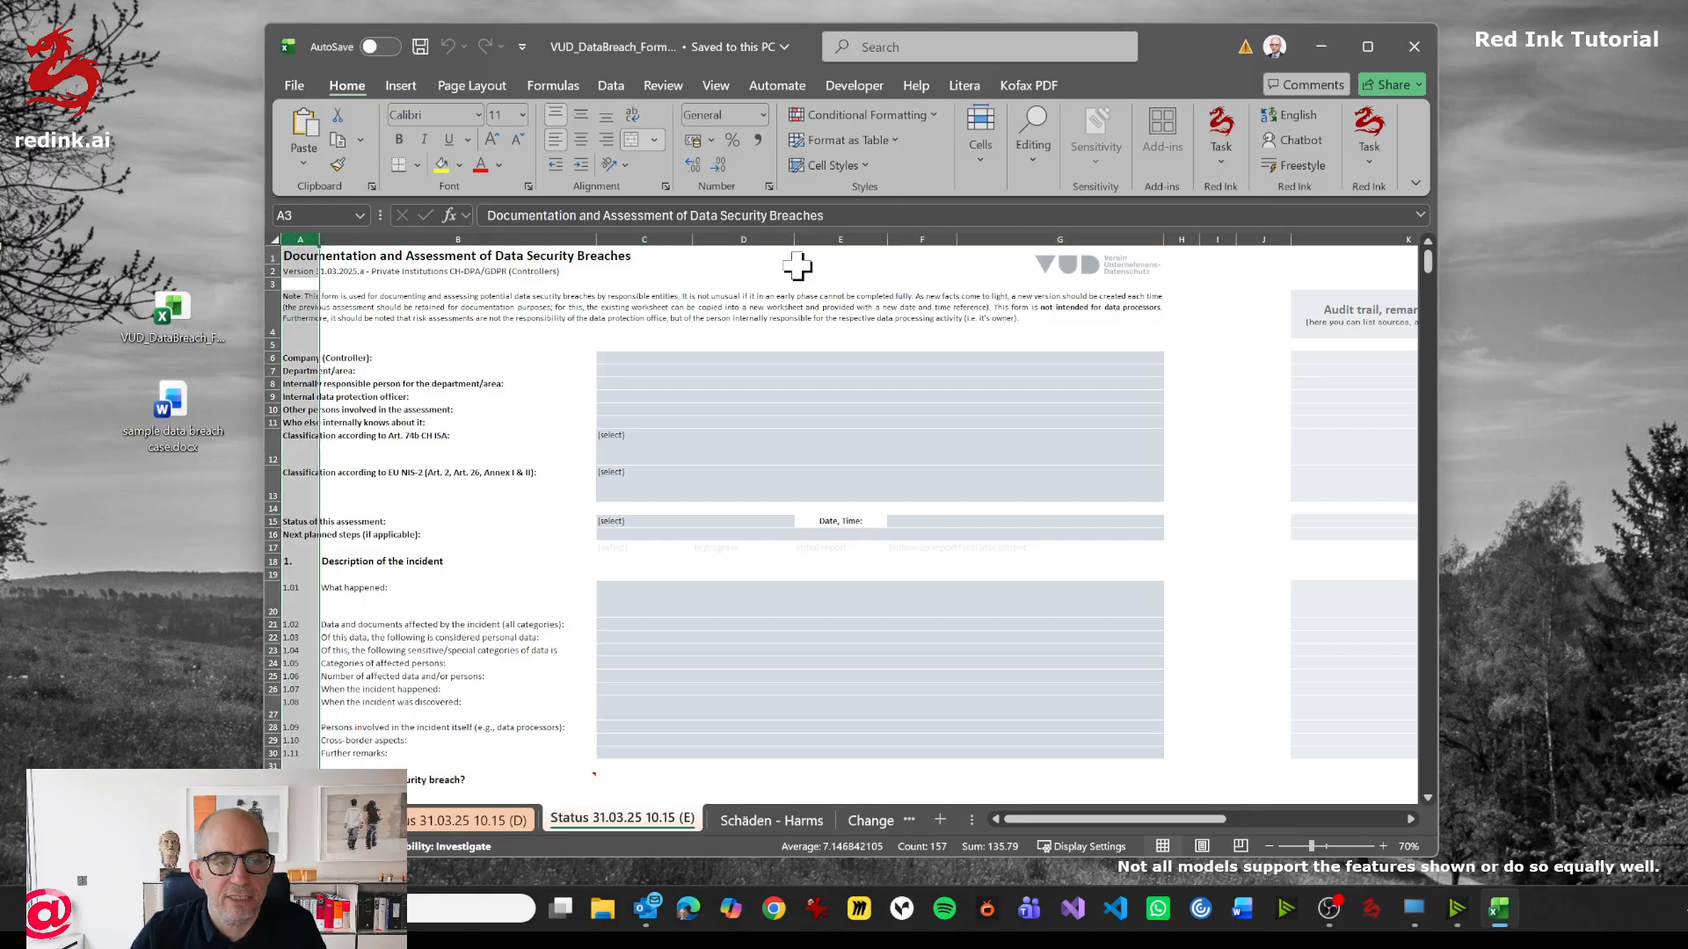
{"action": "left_click", "coordinate": [1179, 236], "text": "shift"}
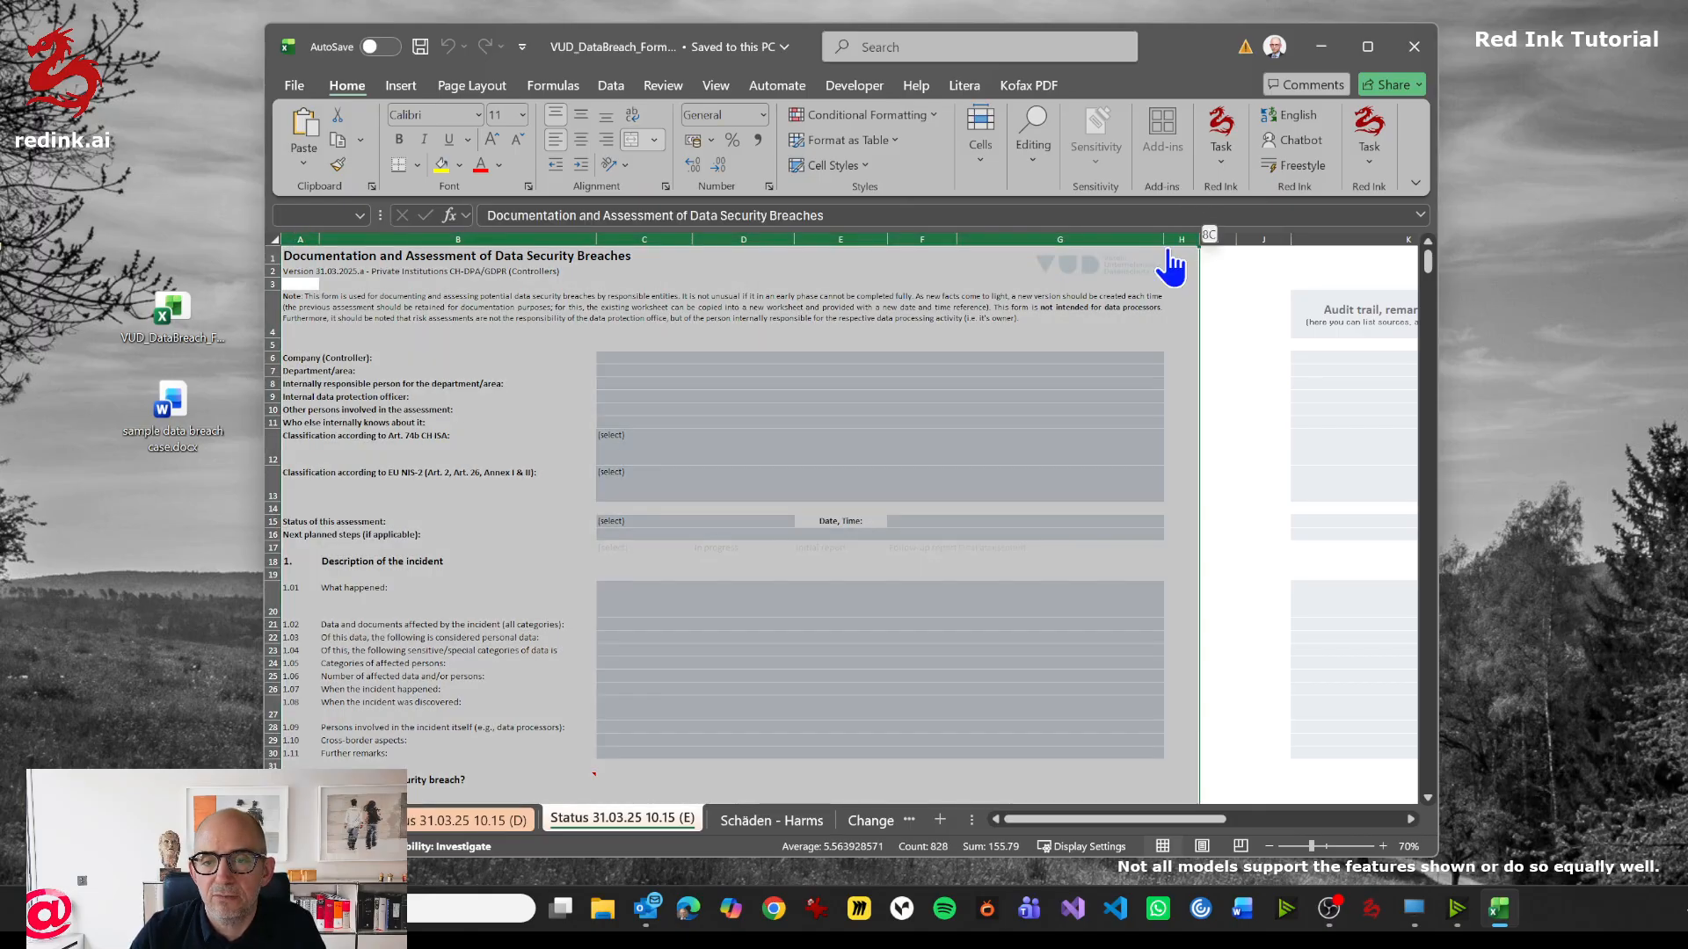
{"action": "left_click_drag", "start_coordinate": [1141, 230], "coordinate": [1143, 231]}
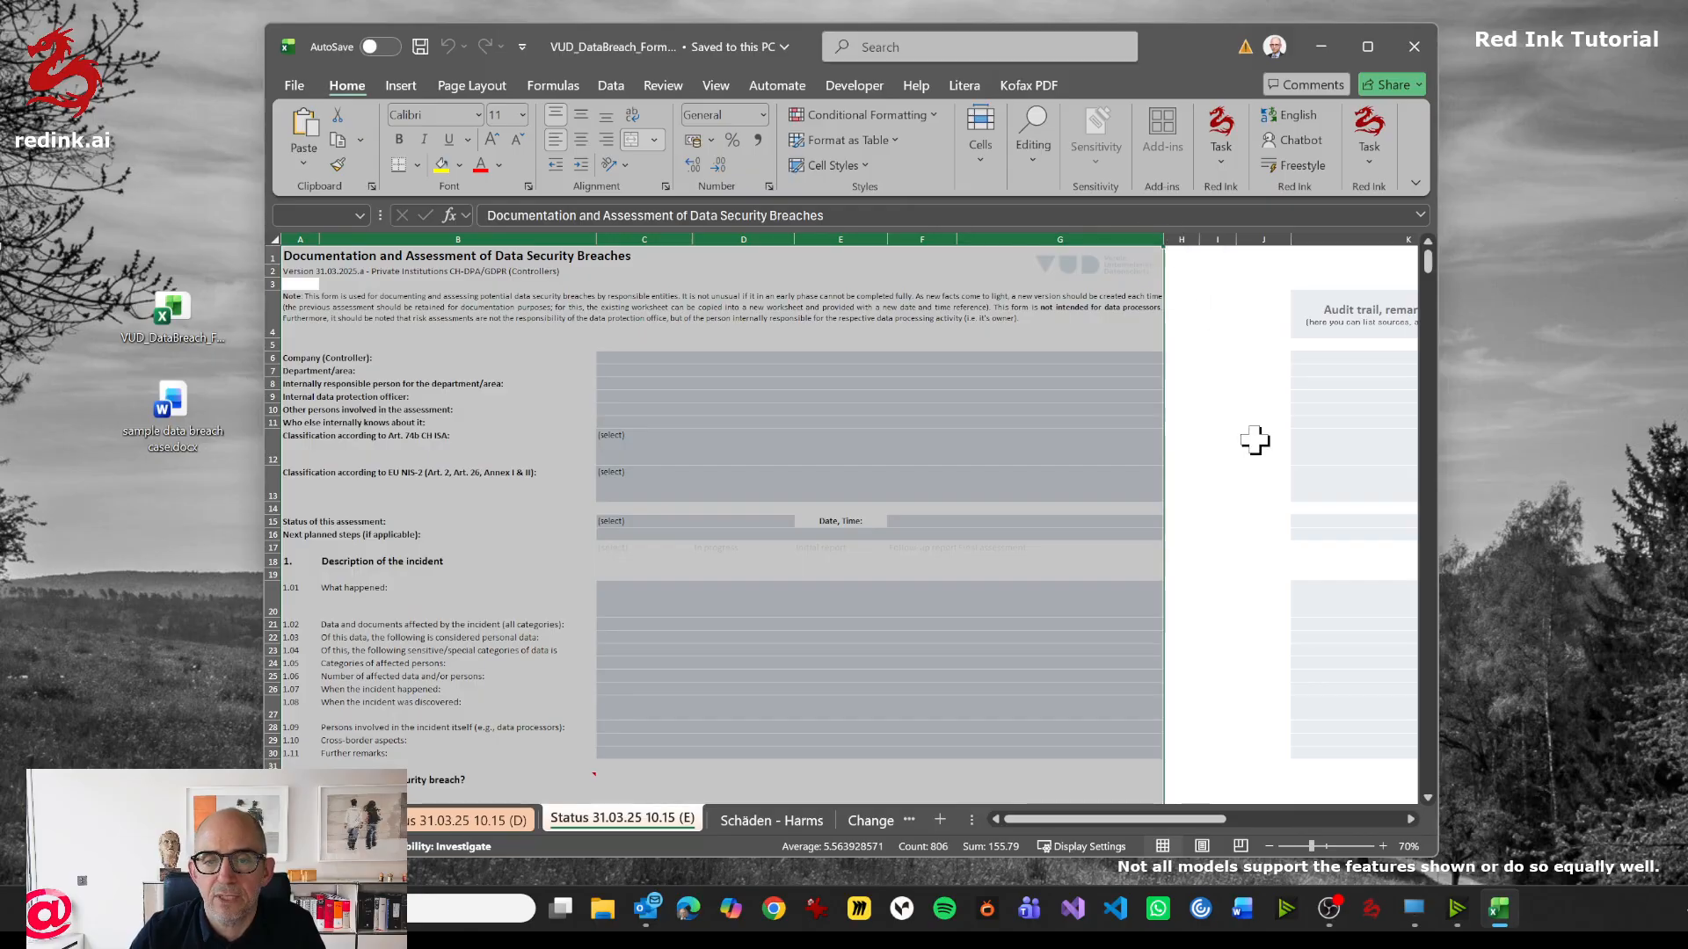
Start Freestyle (2nd) on the selected cells using the default gemini-3.5-flash model.
{"action": "left_click", "coordinate": [1226, 151]}
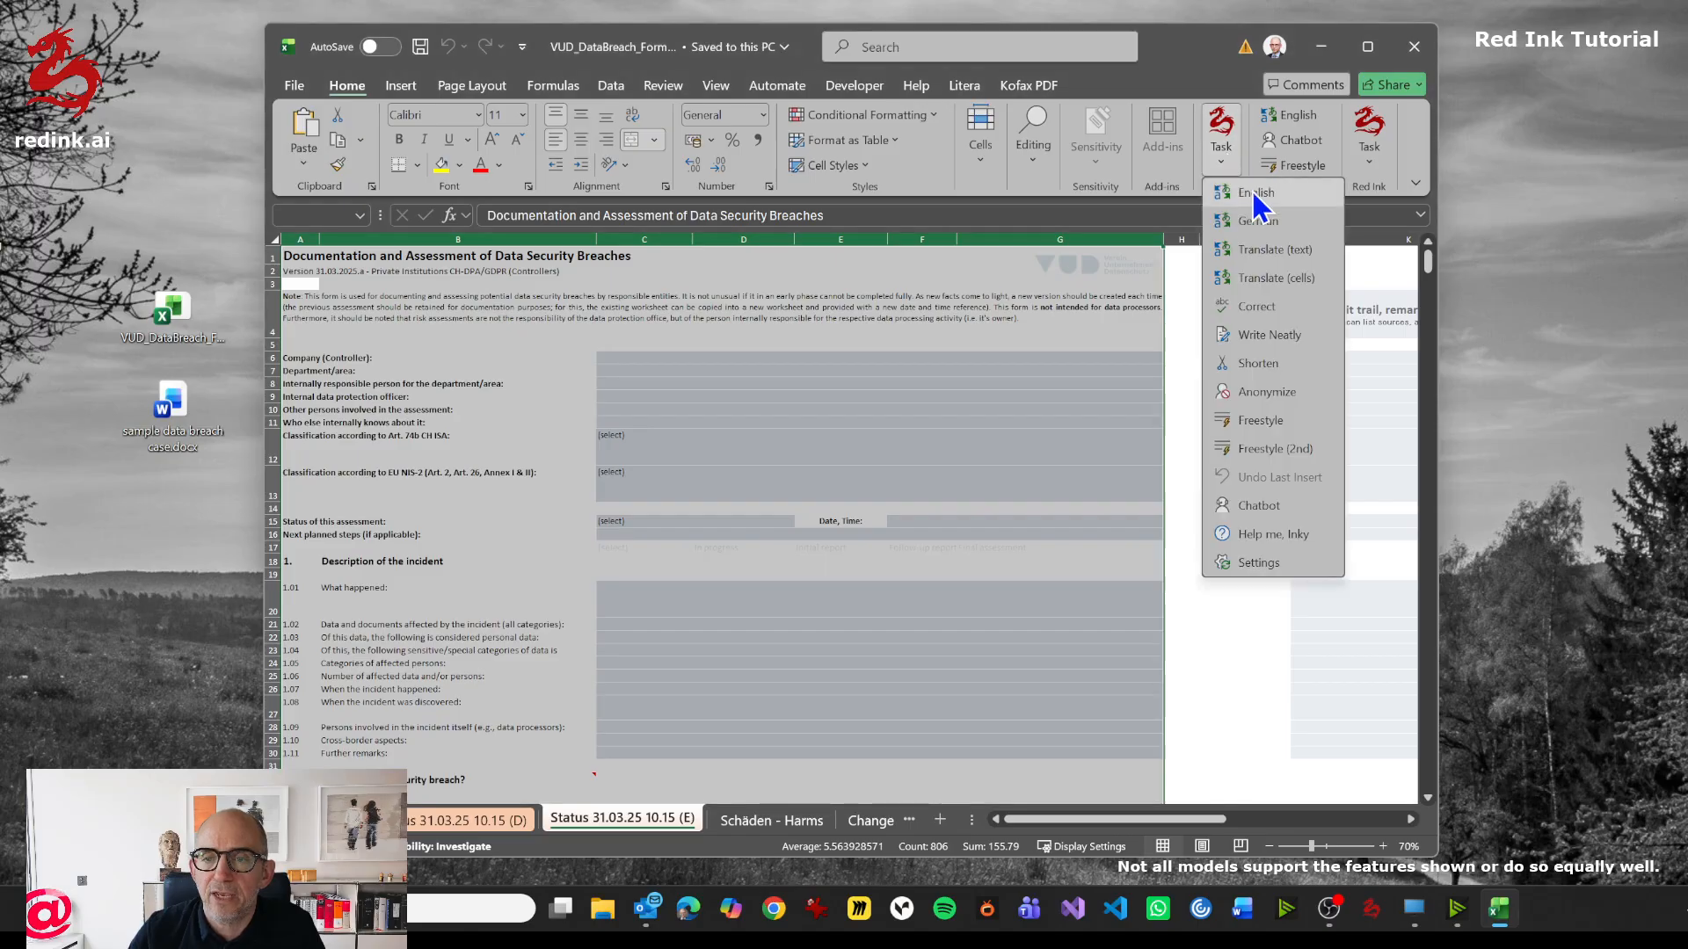
{"action": "left_click", "coordinate": [1284, 452]}
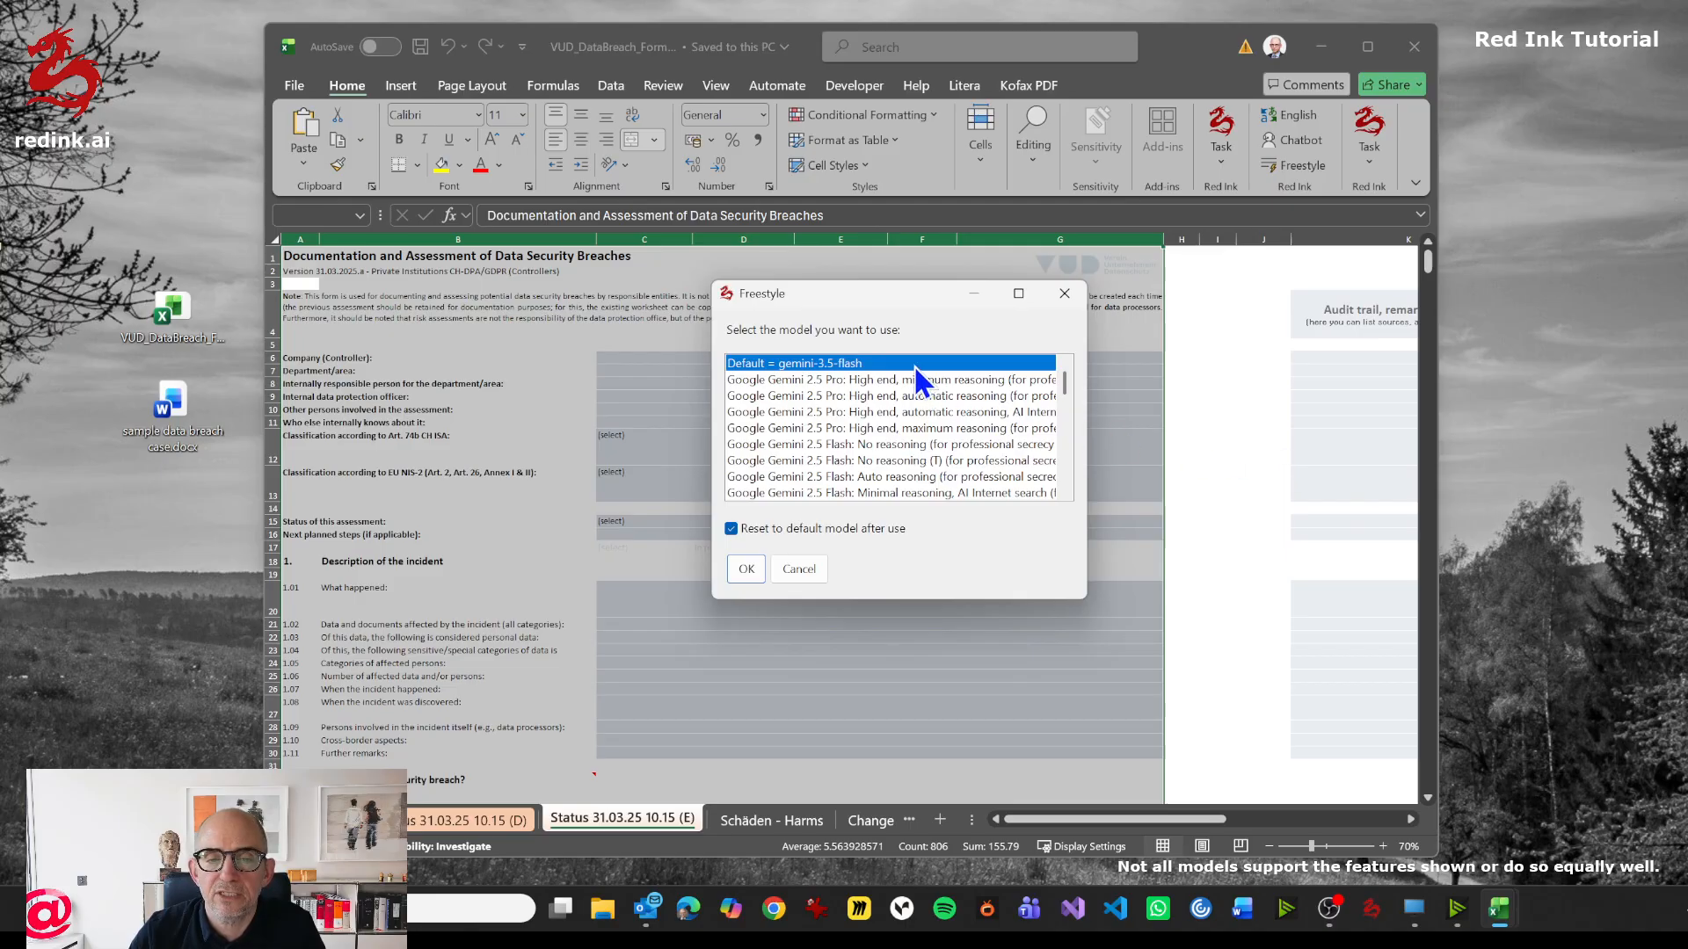
{"action": "left_click_drag", "start_coordinate": [1081, 596], "coordinate": [1229, 630]}
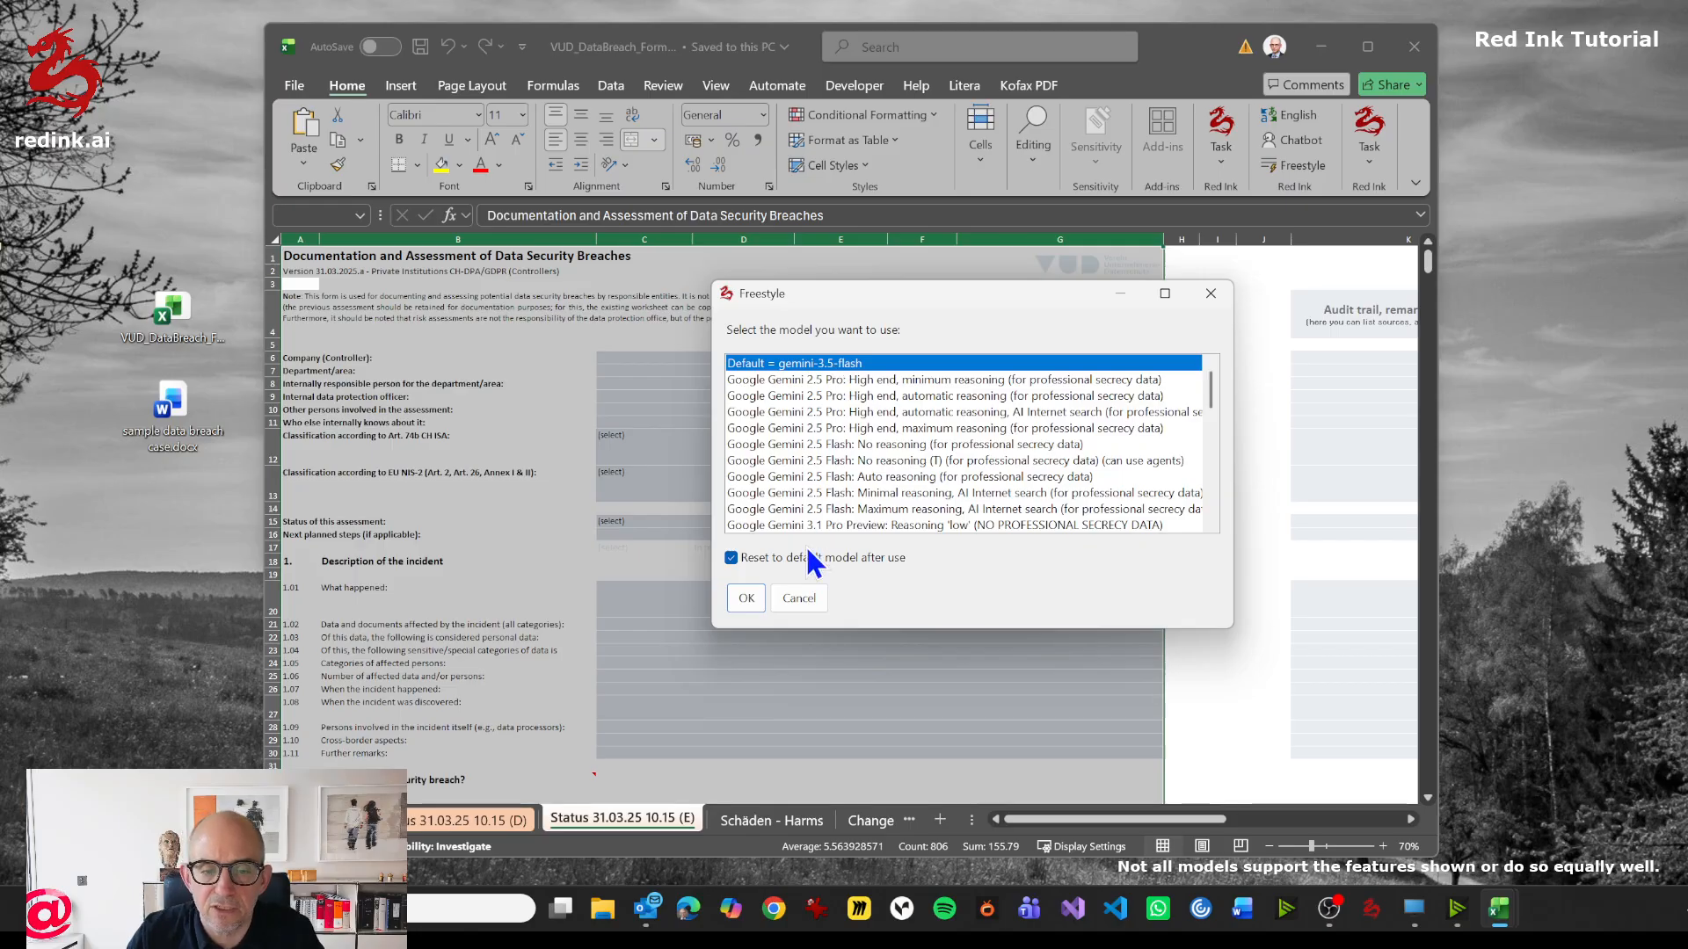
{"action": "left_click", "coordinate": [746, 598]}
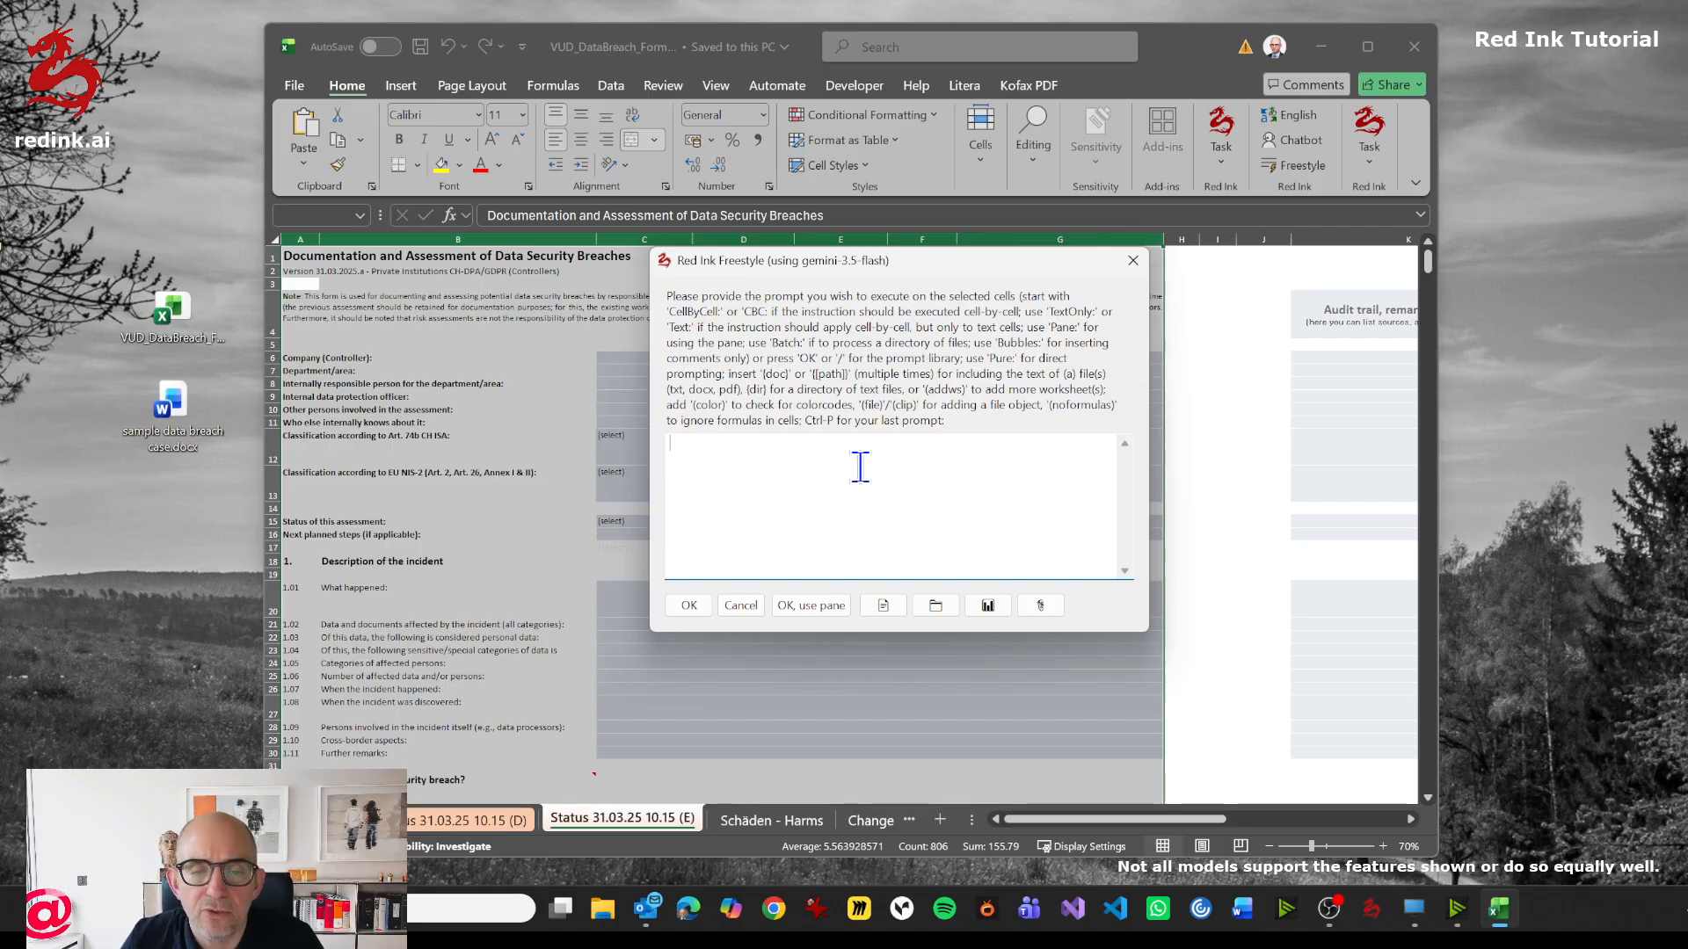
Open the prompt library and choose the prompt "Excel: Complete VUD Data Breach Form".
{"action": "left_click", "coordinate": [693, 607]}
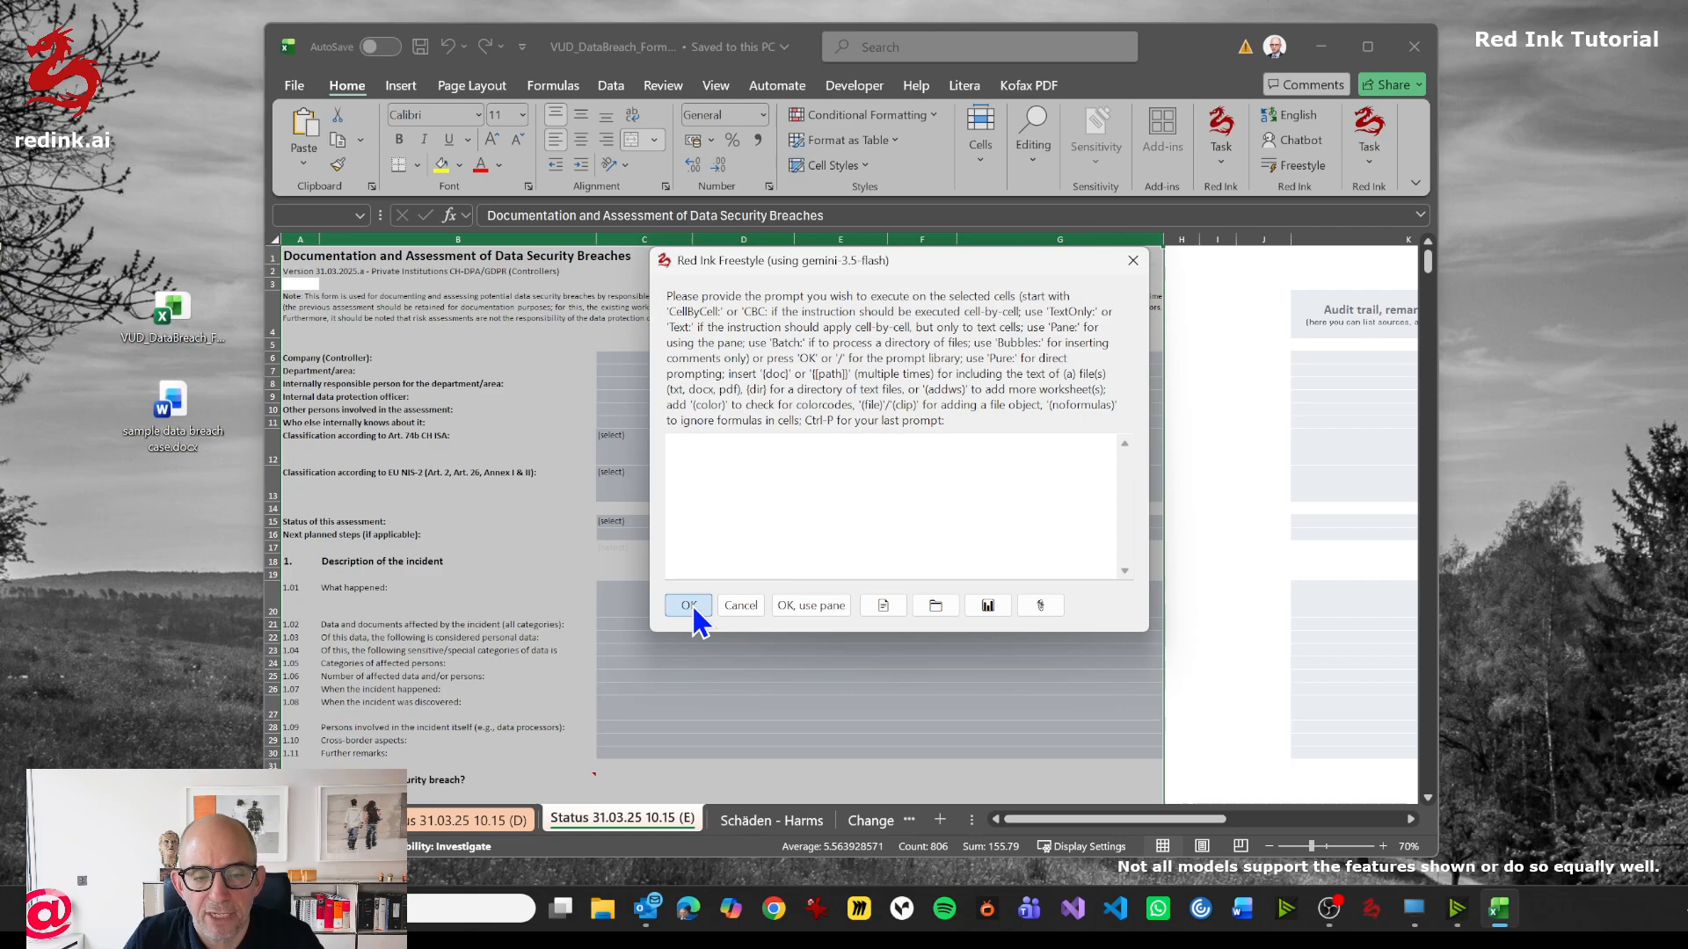
{"action": "scroll", "coordinate": [774, 422], "scroll_direction": "down", "scroll_amount": 5}
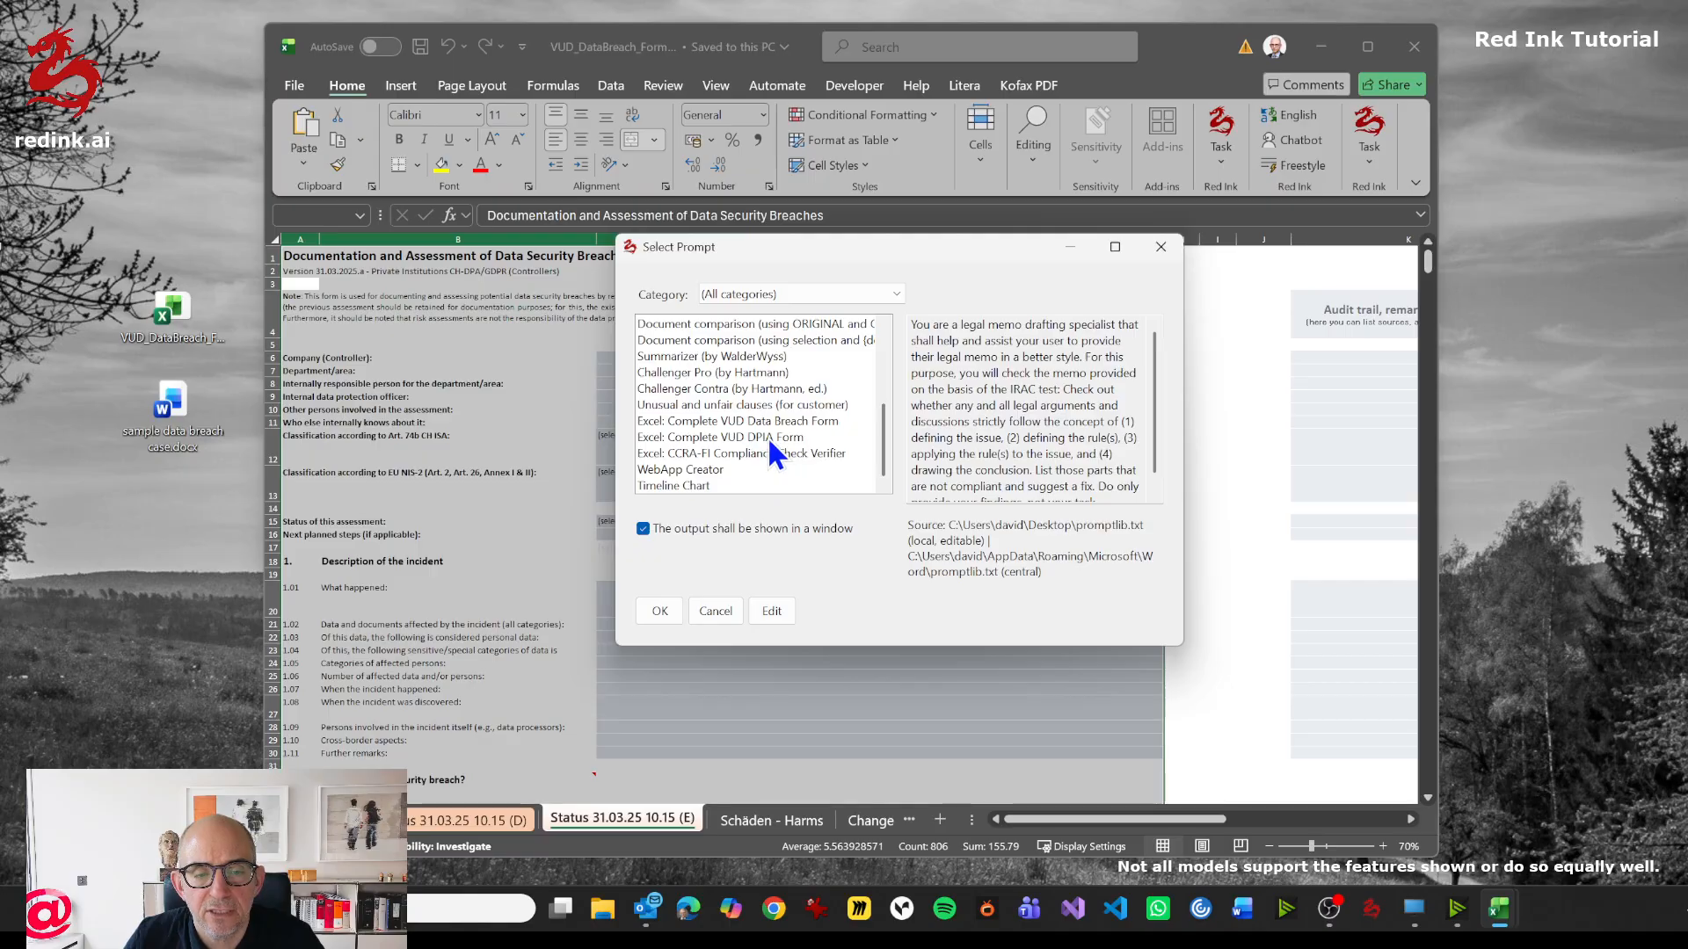
{"action": "left_click", "coordinate": [770, 420]}
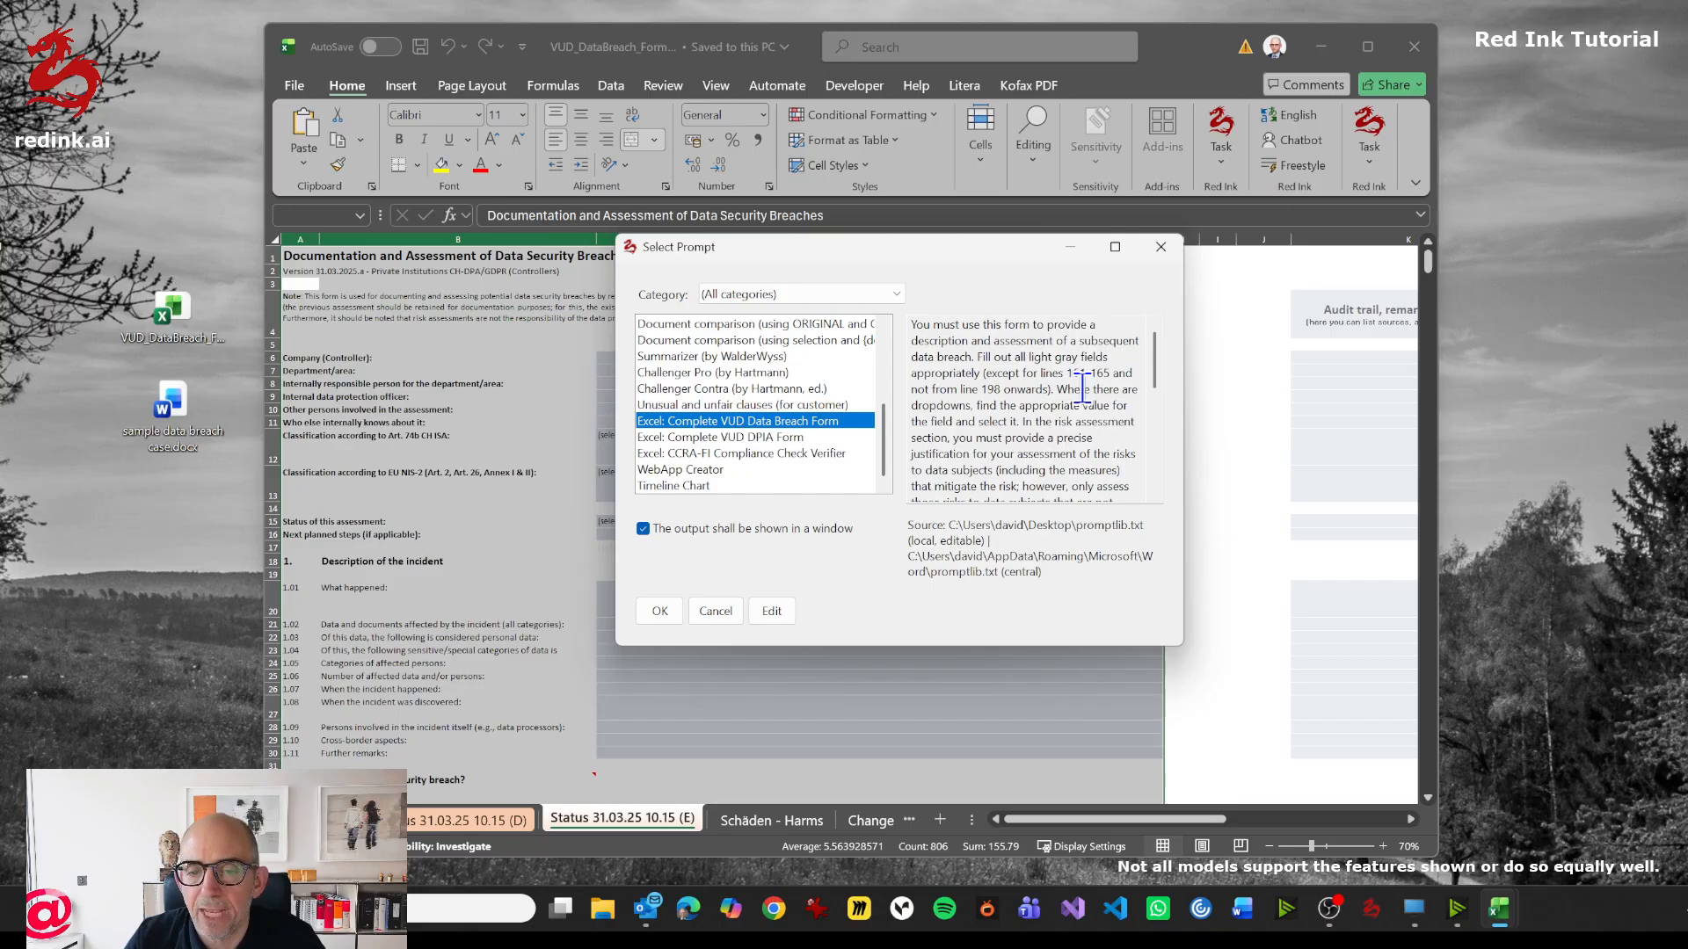
Examine the chosen prompt's instructions, including its language parameter and its color and doc placeholders.
{"action": "scroll", "coordinate": [1076, 390], "scroll_direction": "down", "scroll_amount": 6}
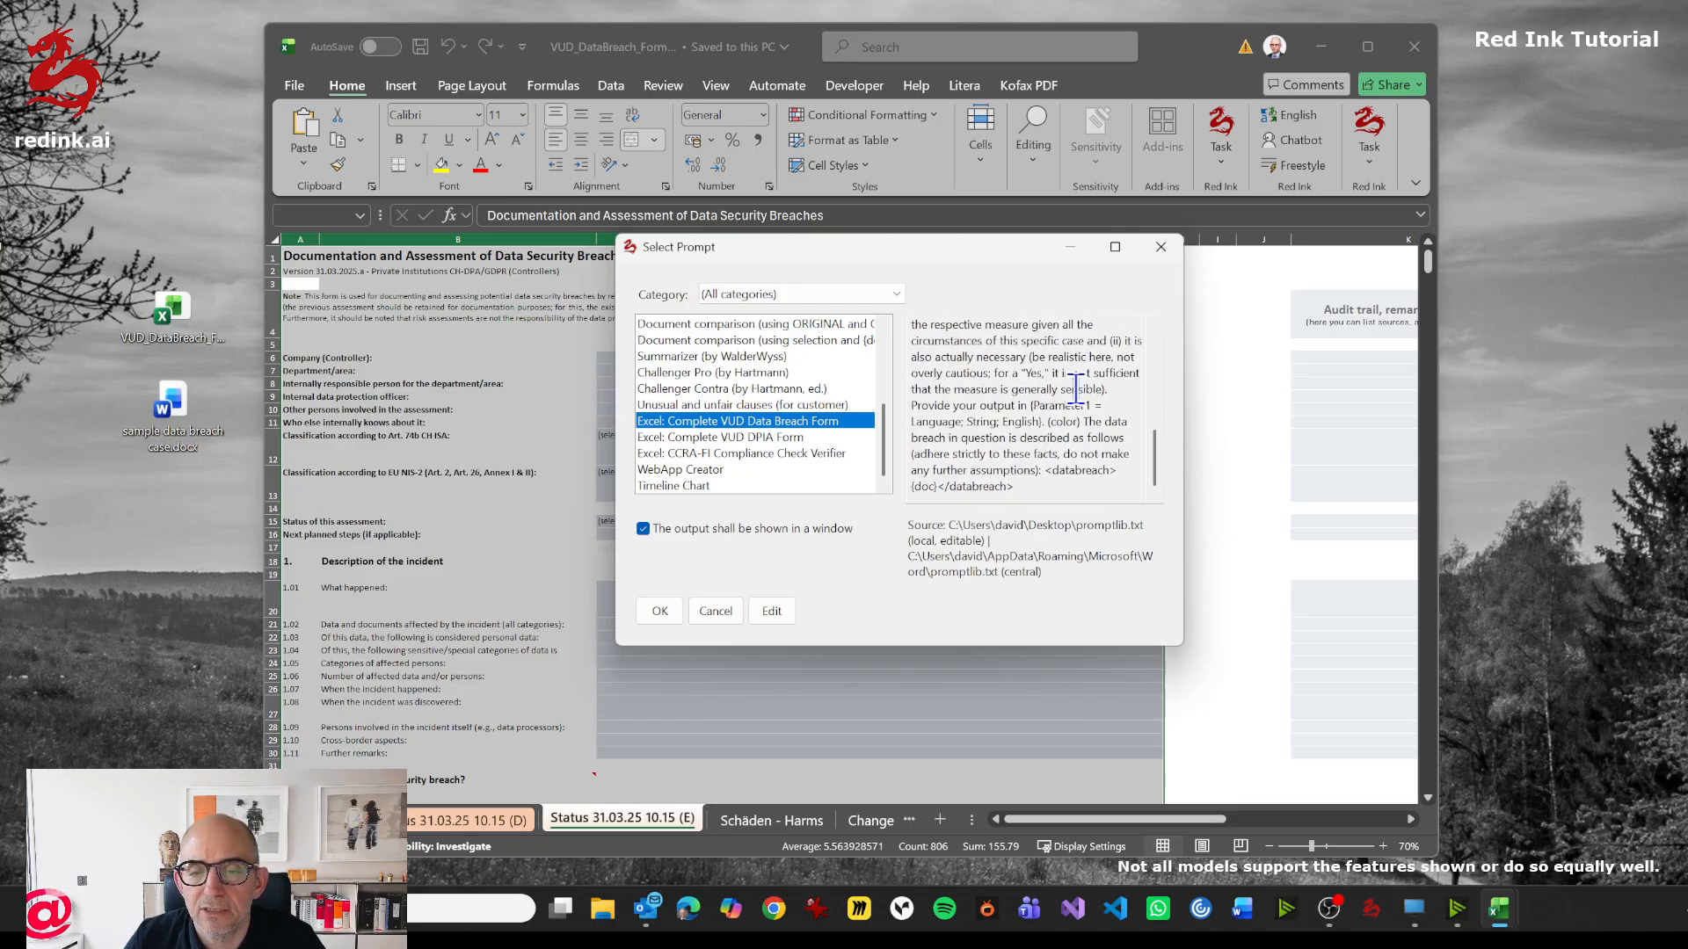
{"action": "scroll", "coordinate": [1076, 389], "scroll_direction": "up", "scroll_amount": 6}
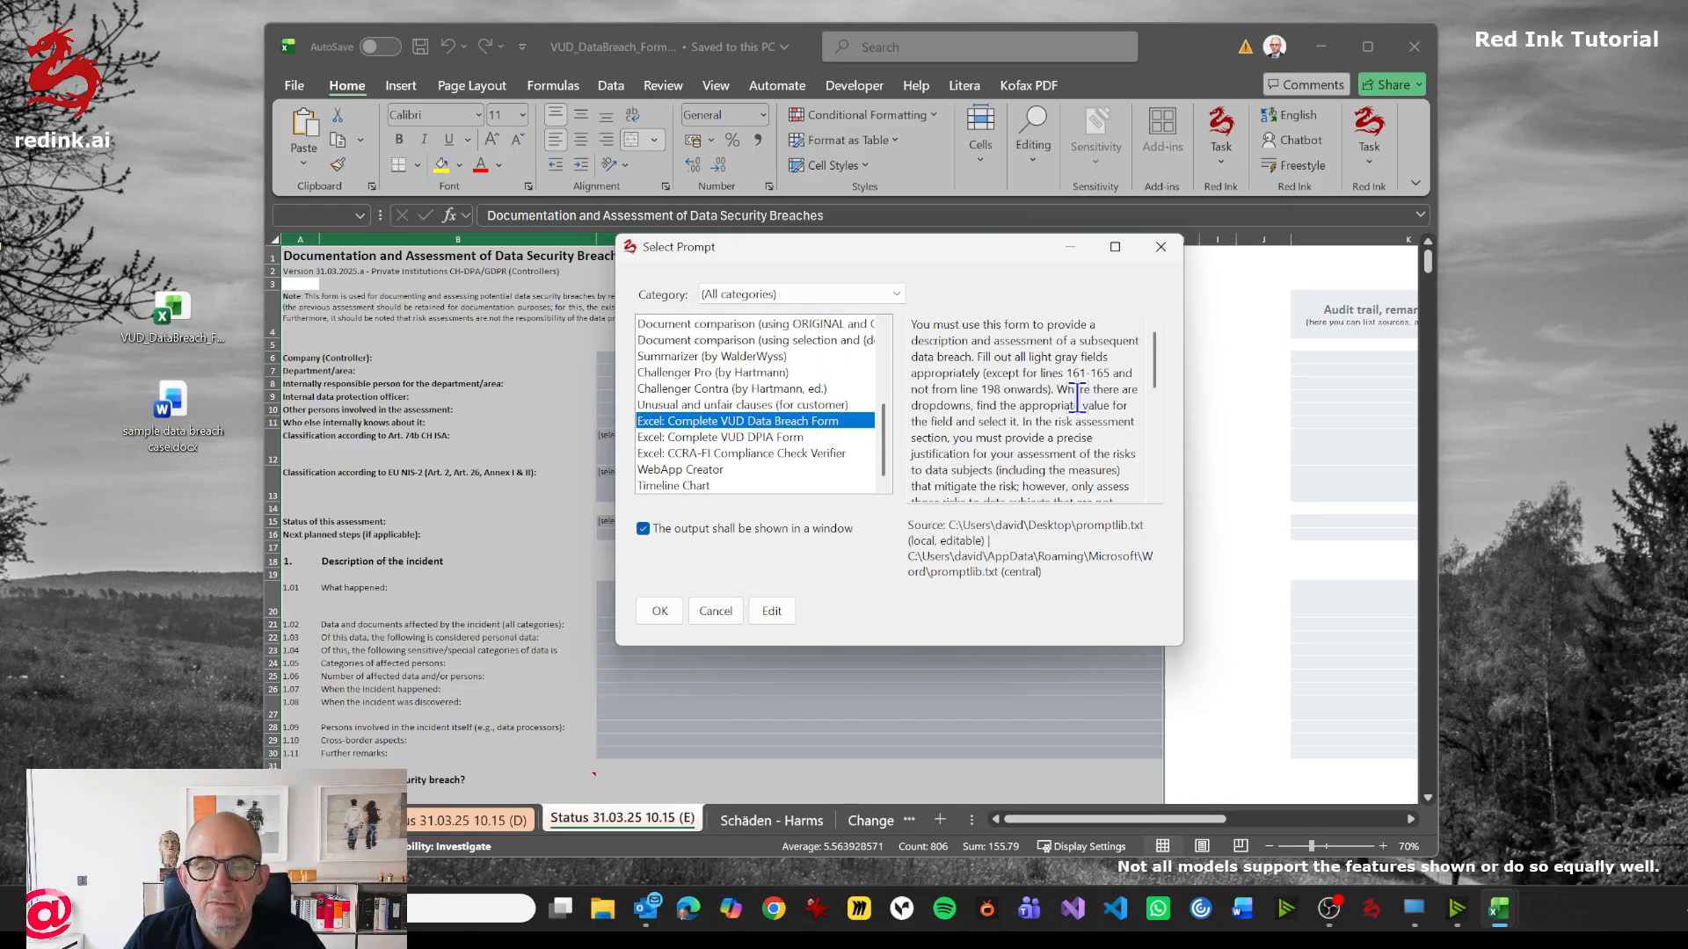
{"action": "scroll", "coordinate": [1076, 398], "scroll_direction": "down", "scroll_amount": 3}
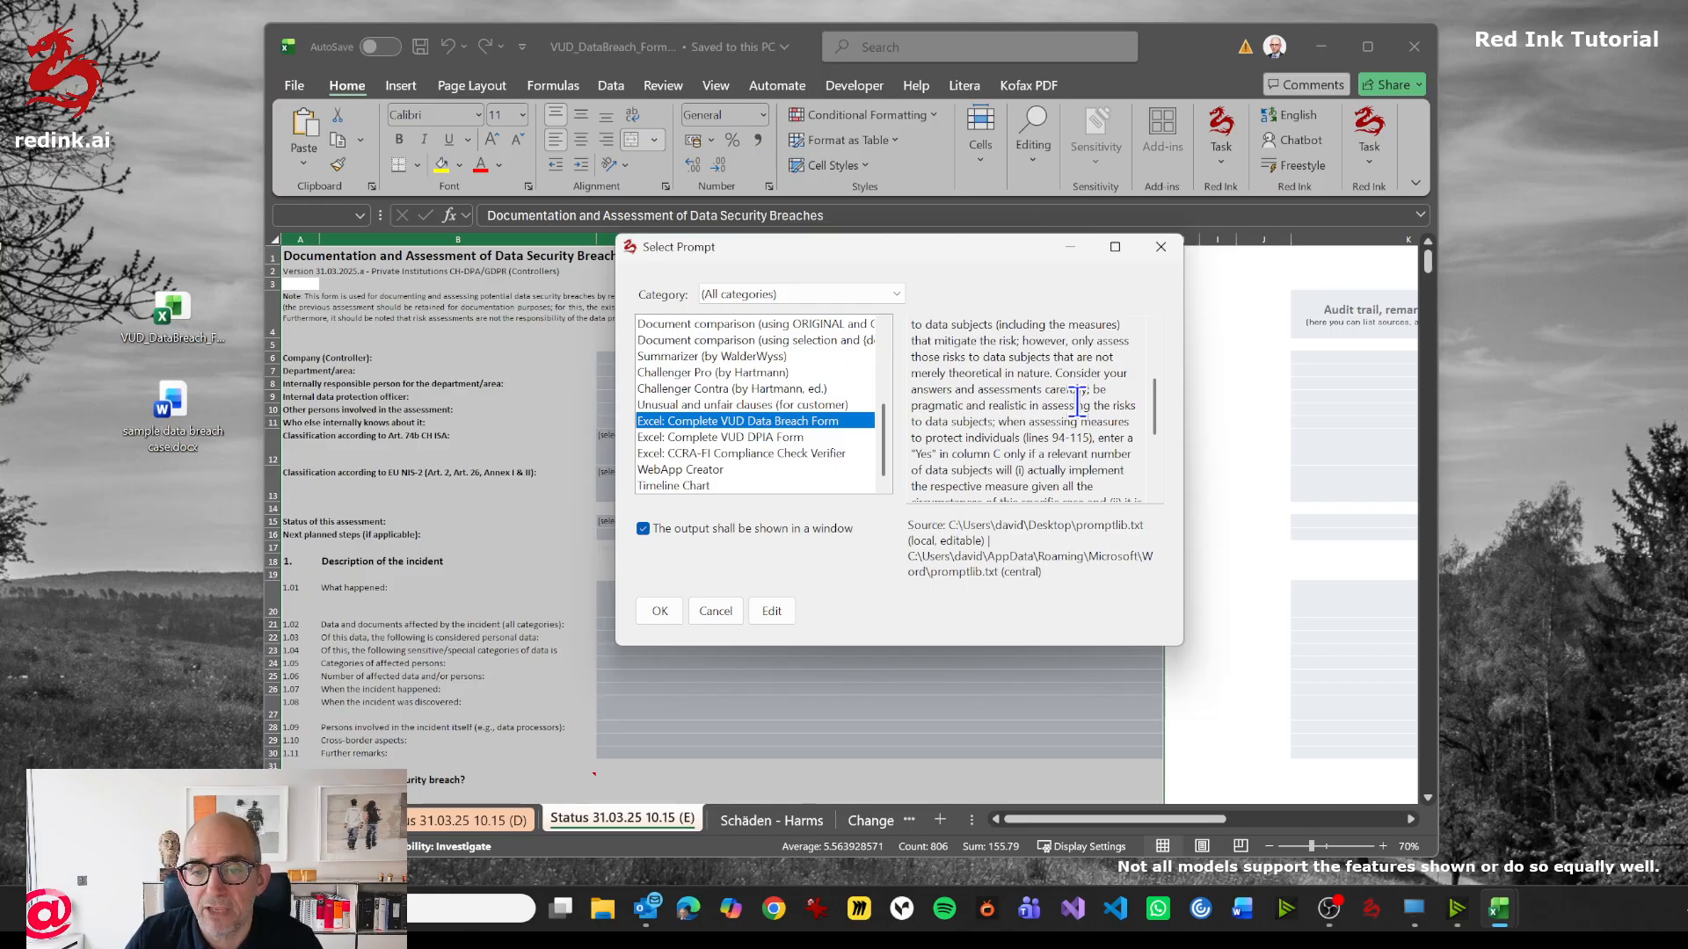
{"action": "scroll", "coordinate": [1044, 486], "scroll_direction": "down", "scroll_amount": 2}
{"action": "scroll", "coordinate": [1041, 486], "scroll_direction": "down", "scroll_amount": 1}
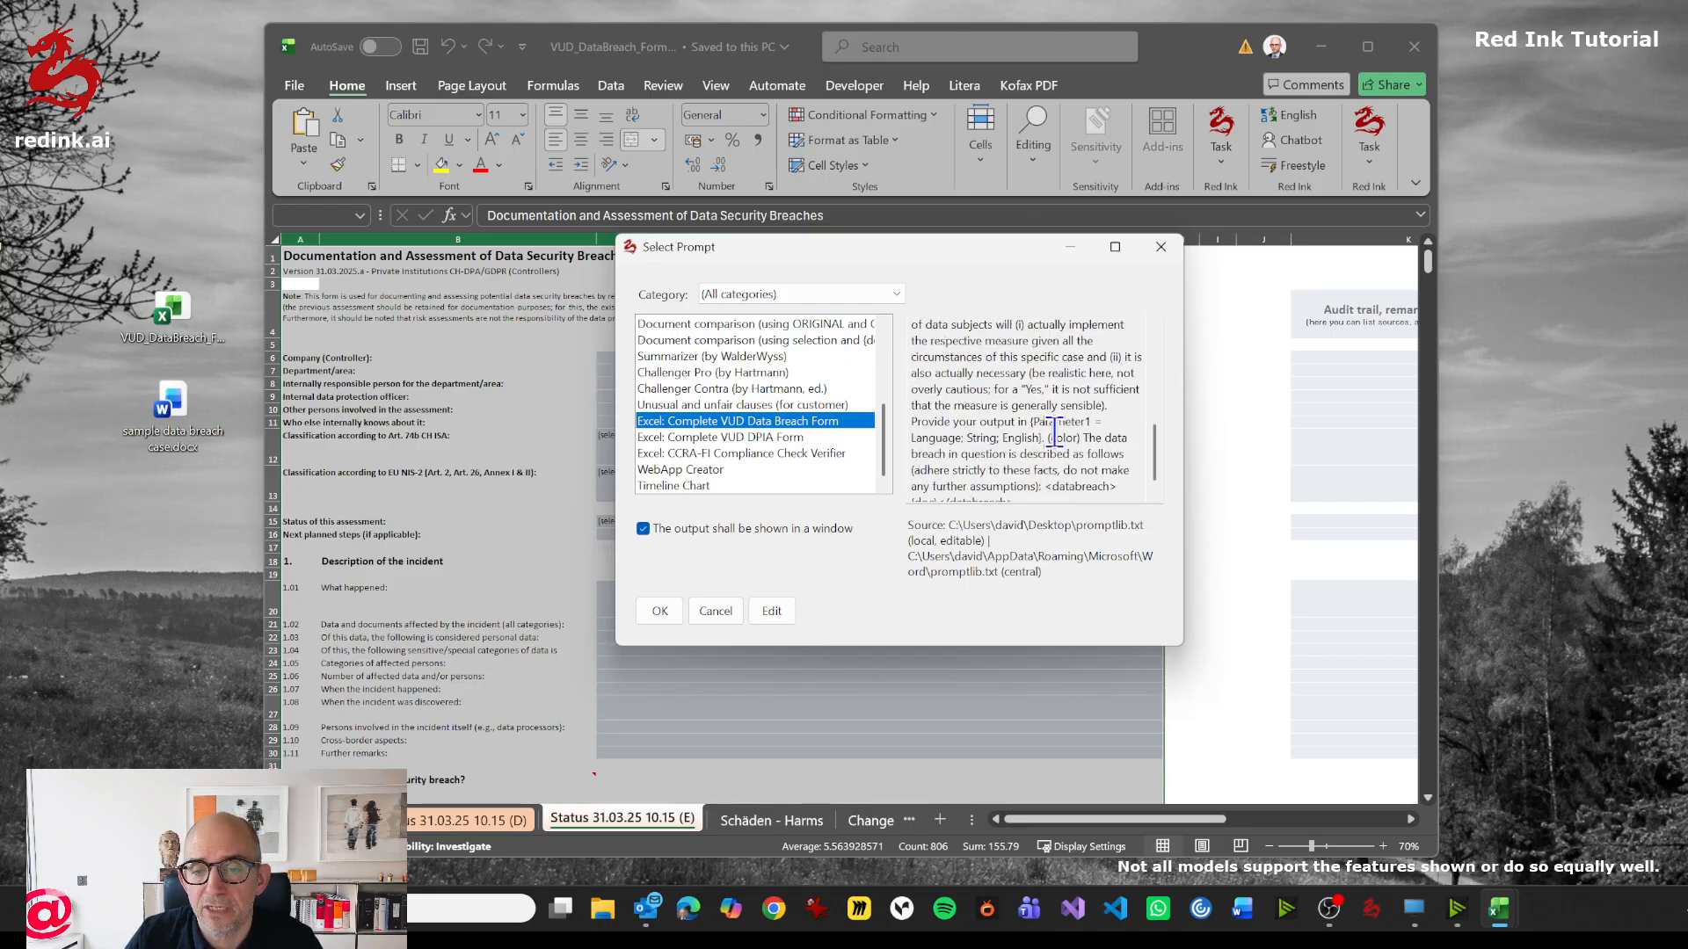
{"action": "left_click_drag", "start_coordinate": [1043, 437], "coordinate": [1082, 437]}
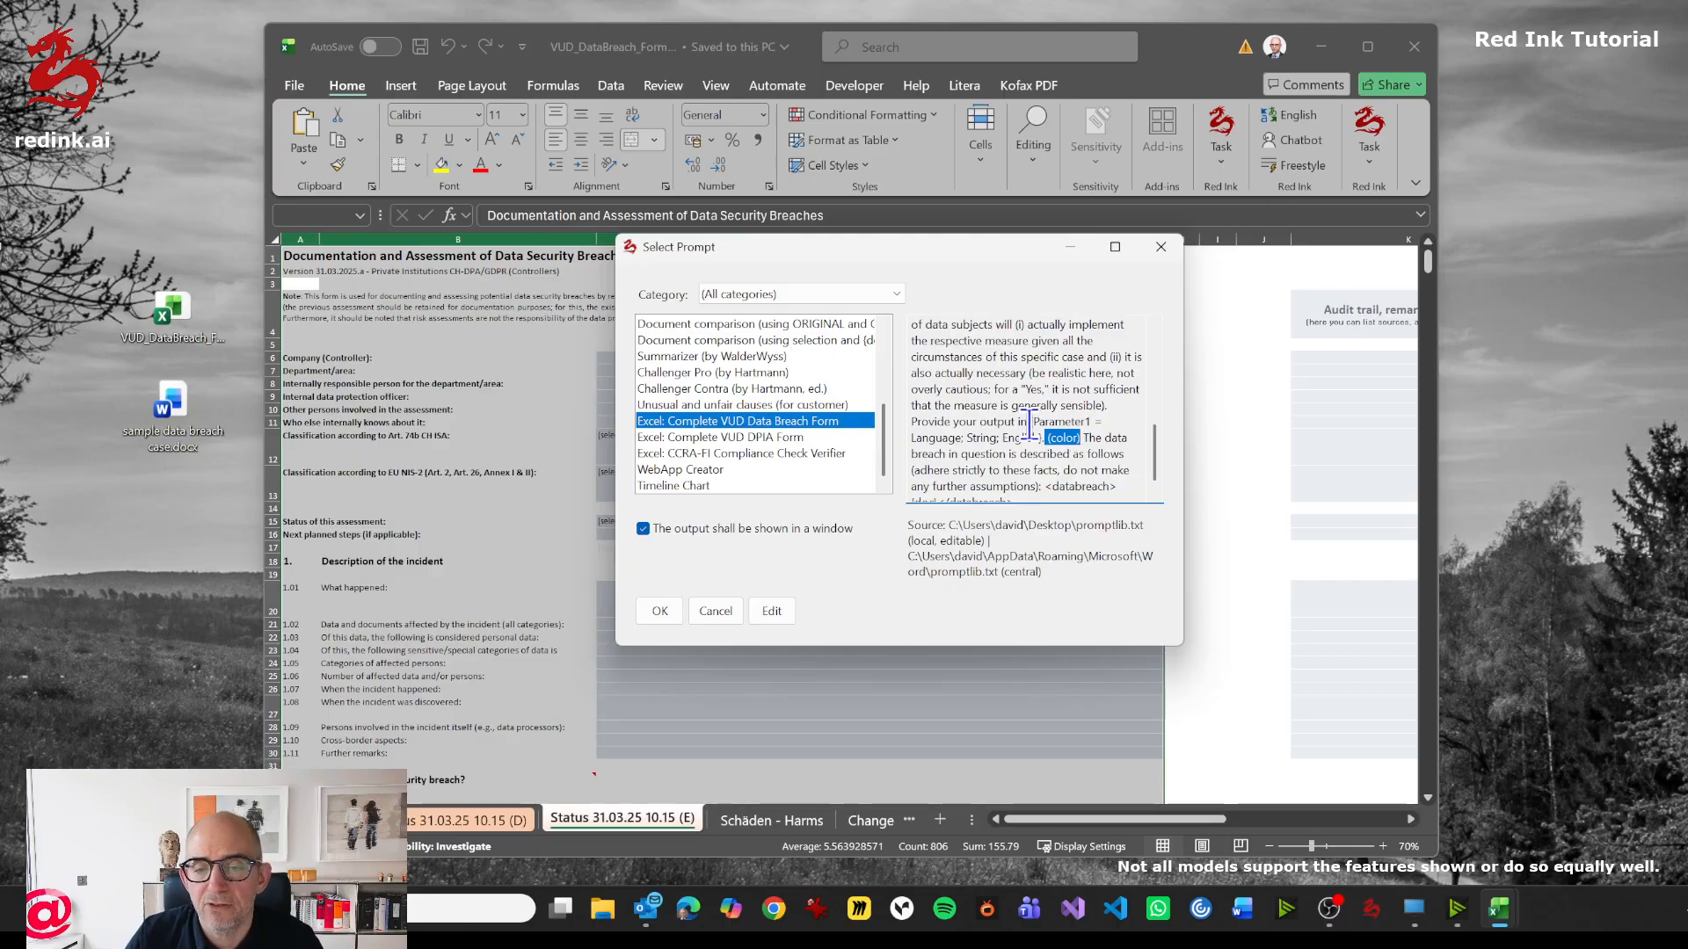
{"action": "left_click_drag", "start_coordinate": [1031, 422], "coordinate": [1043, 439]}
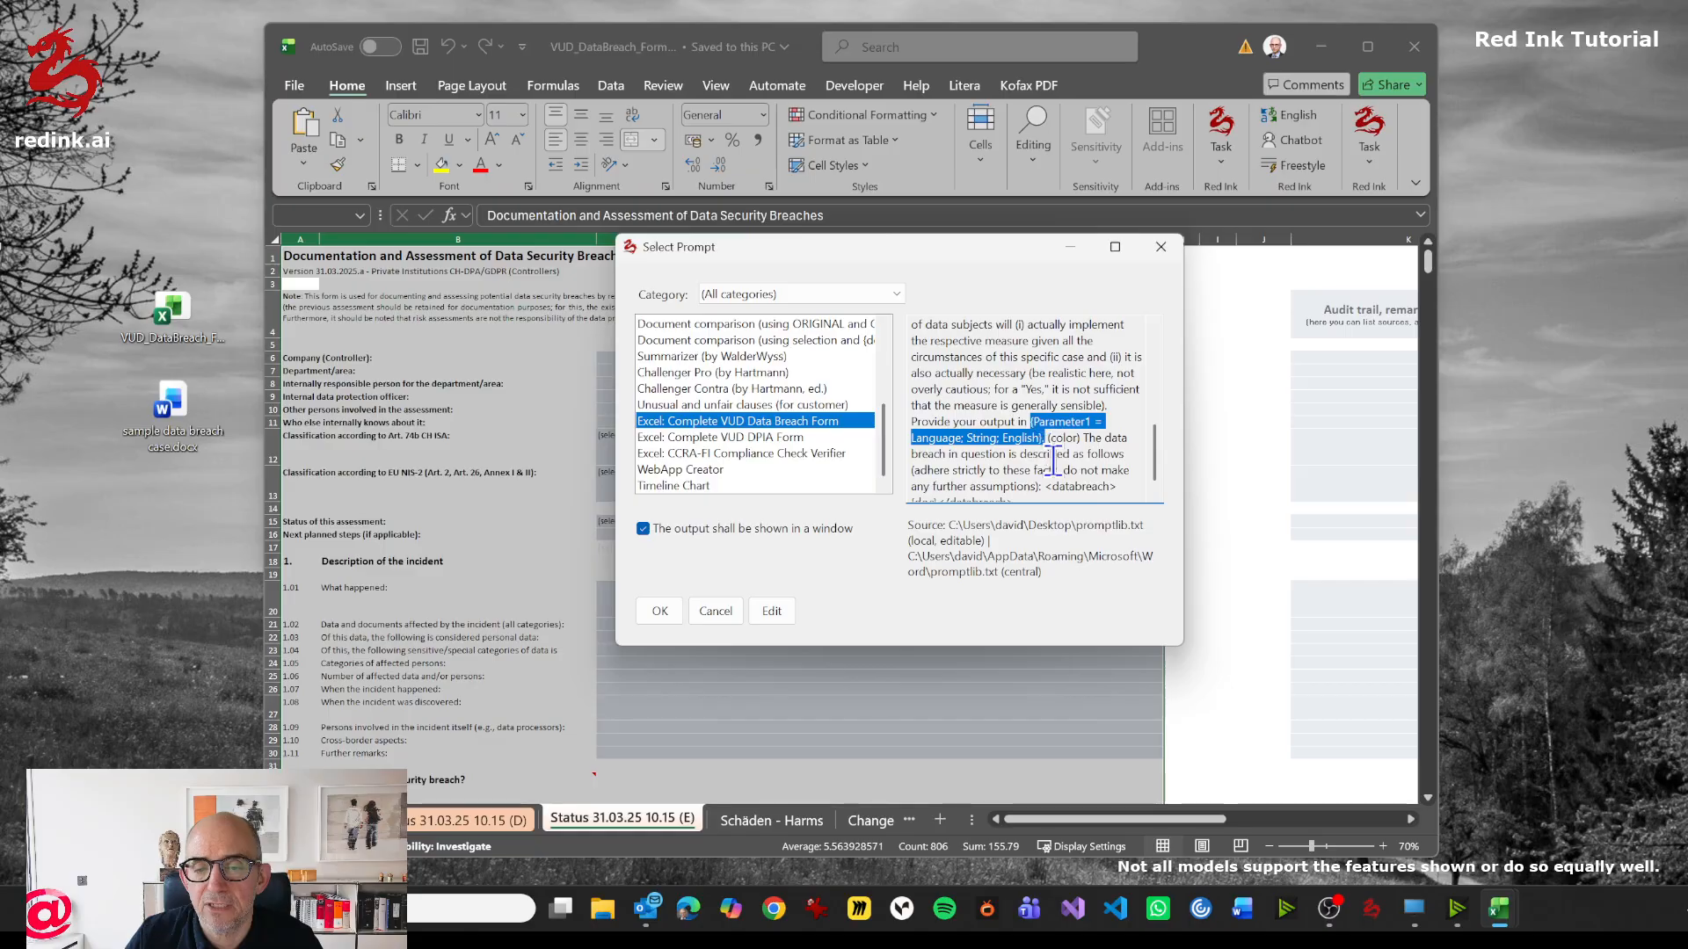
{"action": "scroll", "coordinate": [1053, 461], "scroll_direction": "down", "scroll_amount": 1}
{"action": "left_click_drag", "start_coordinate": [938, 485], "coordinate": [898, 483]}
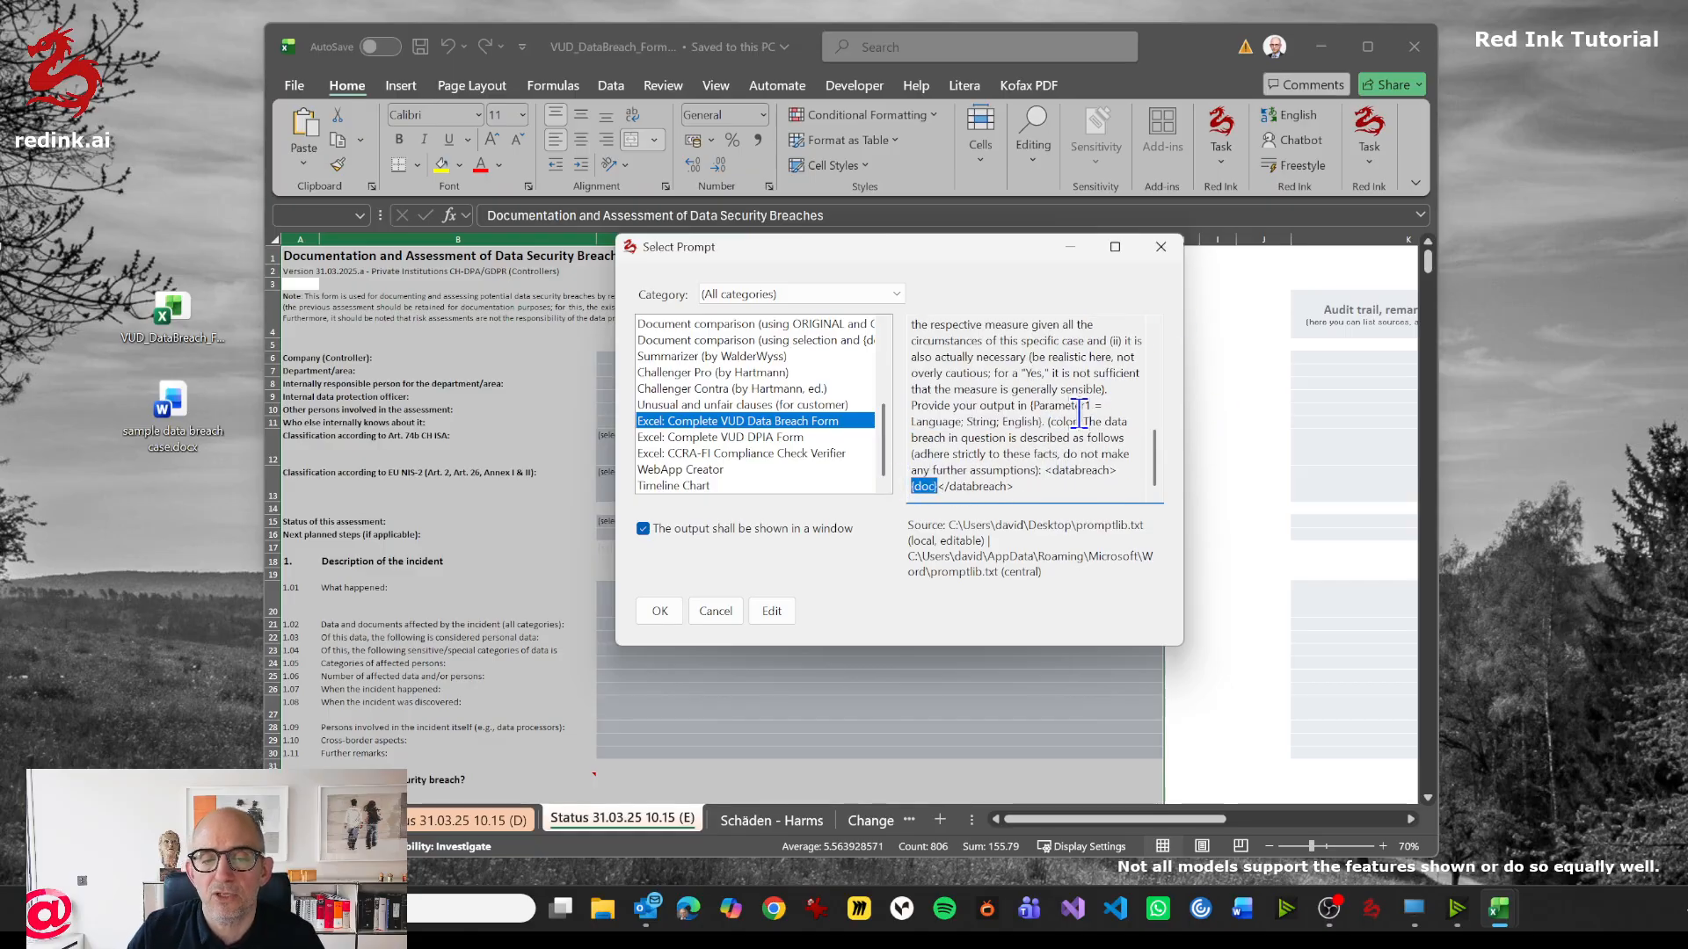
Run the chosen prompt with English as the language and "sample data breach case.docx" as the included file.
{"action": "left_click", "coordinate": [661, 608]}
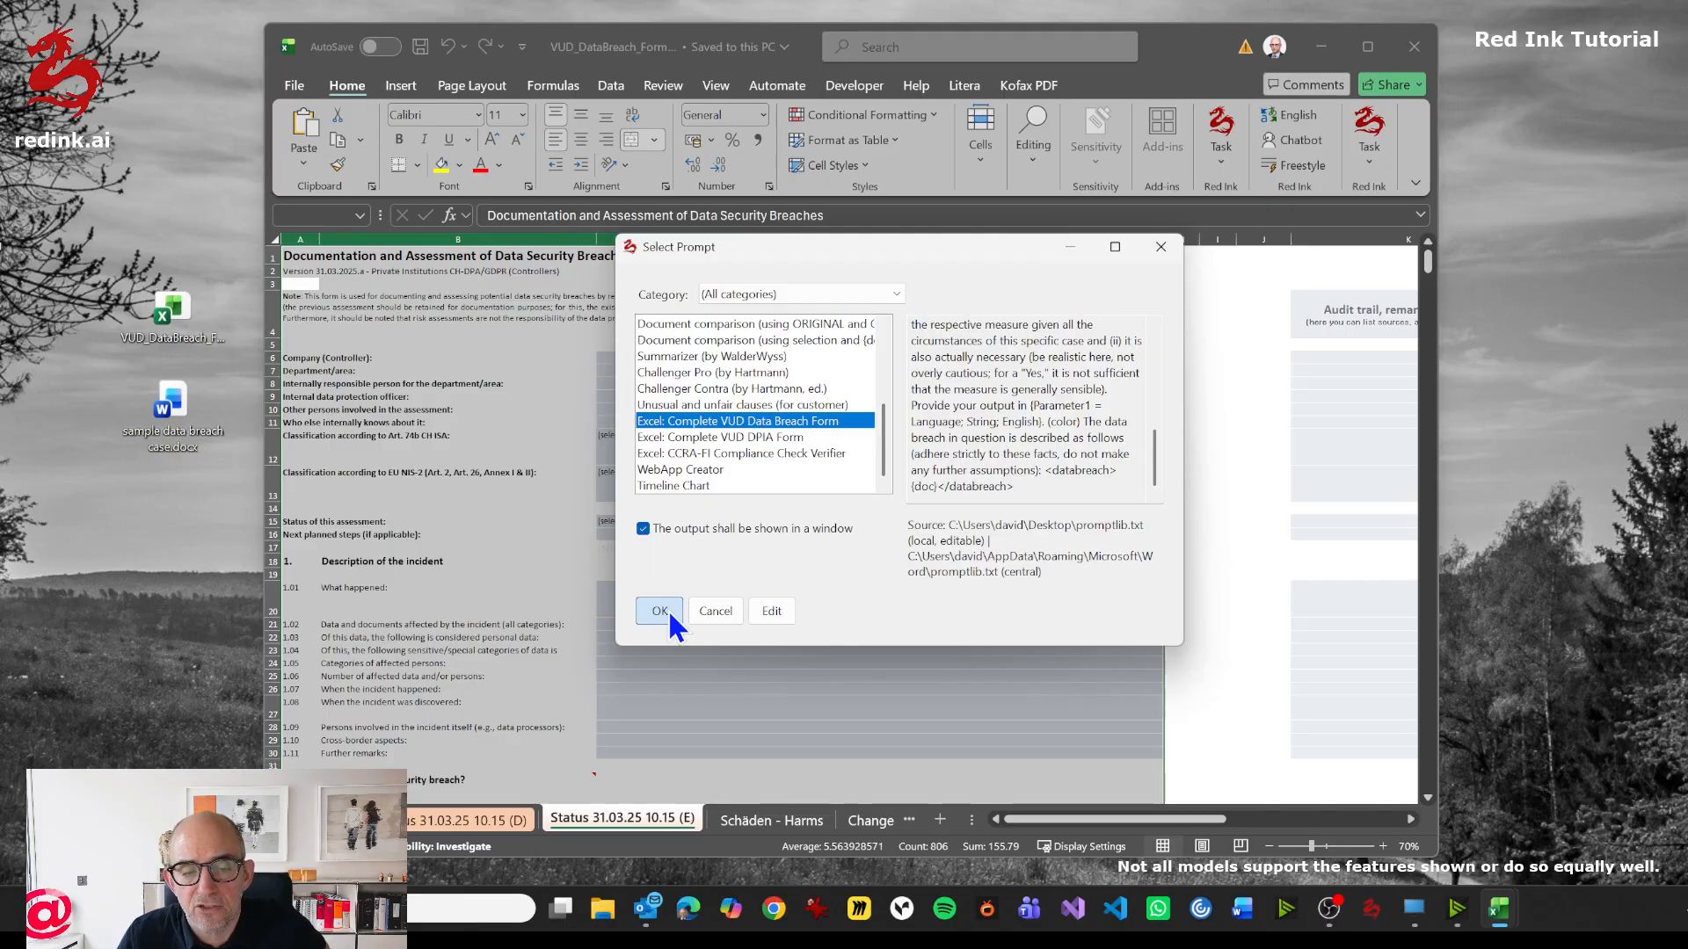
{"action": "left_click", "coordinate": [668, 609]}
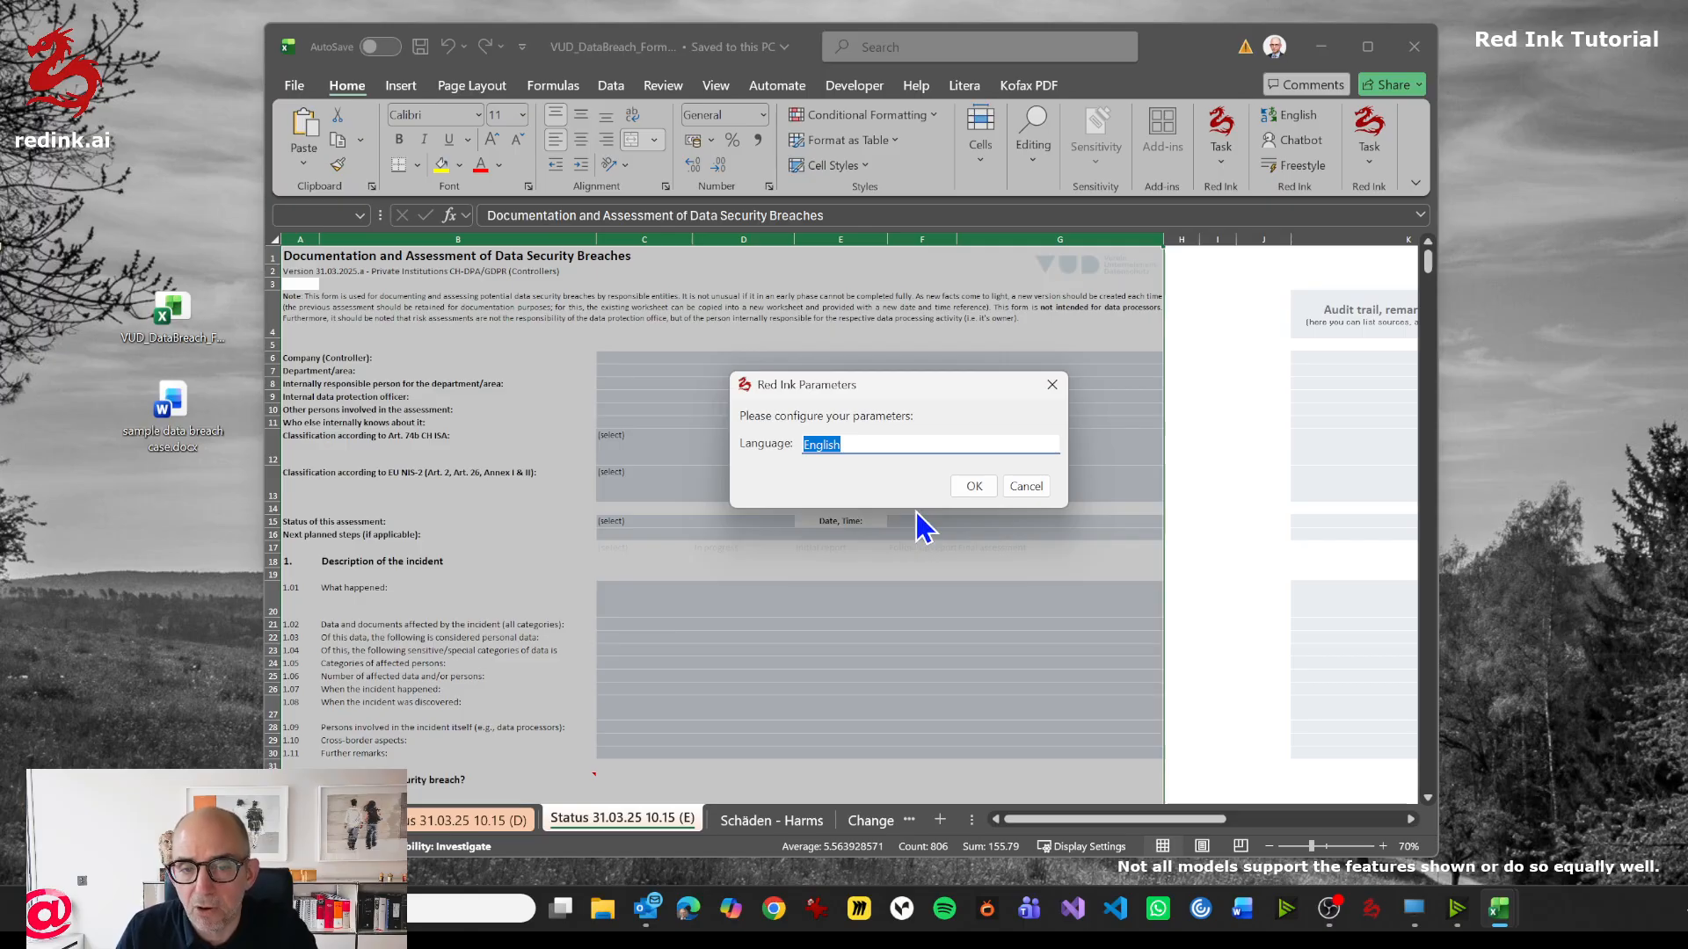
{"action": "left_click", "coordinate": [973, 486]}
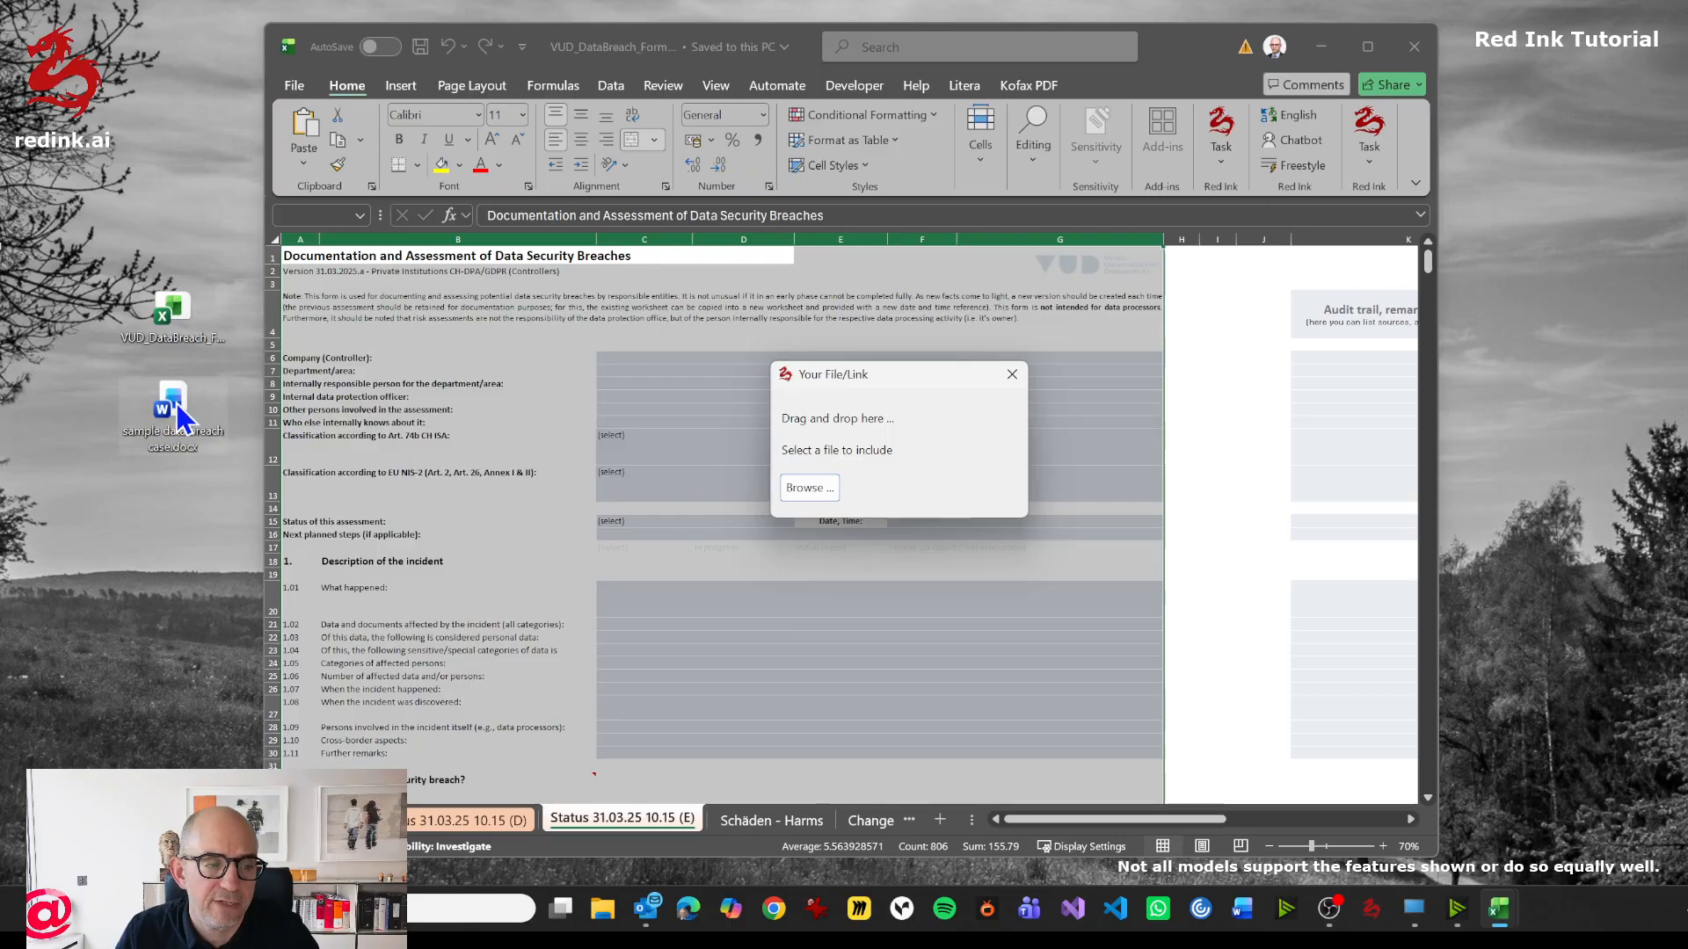
{"action": "left_click_drag", "start_coordinate": [176, 399], "coordinate": [906, 415]}
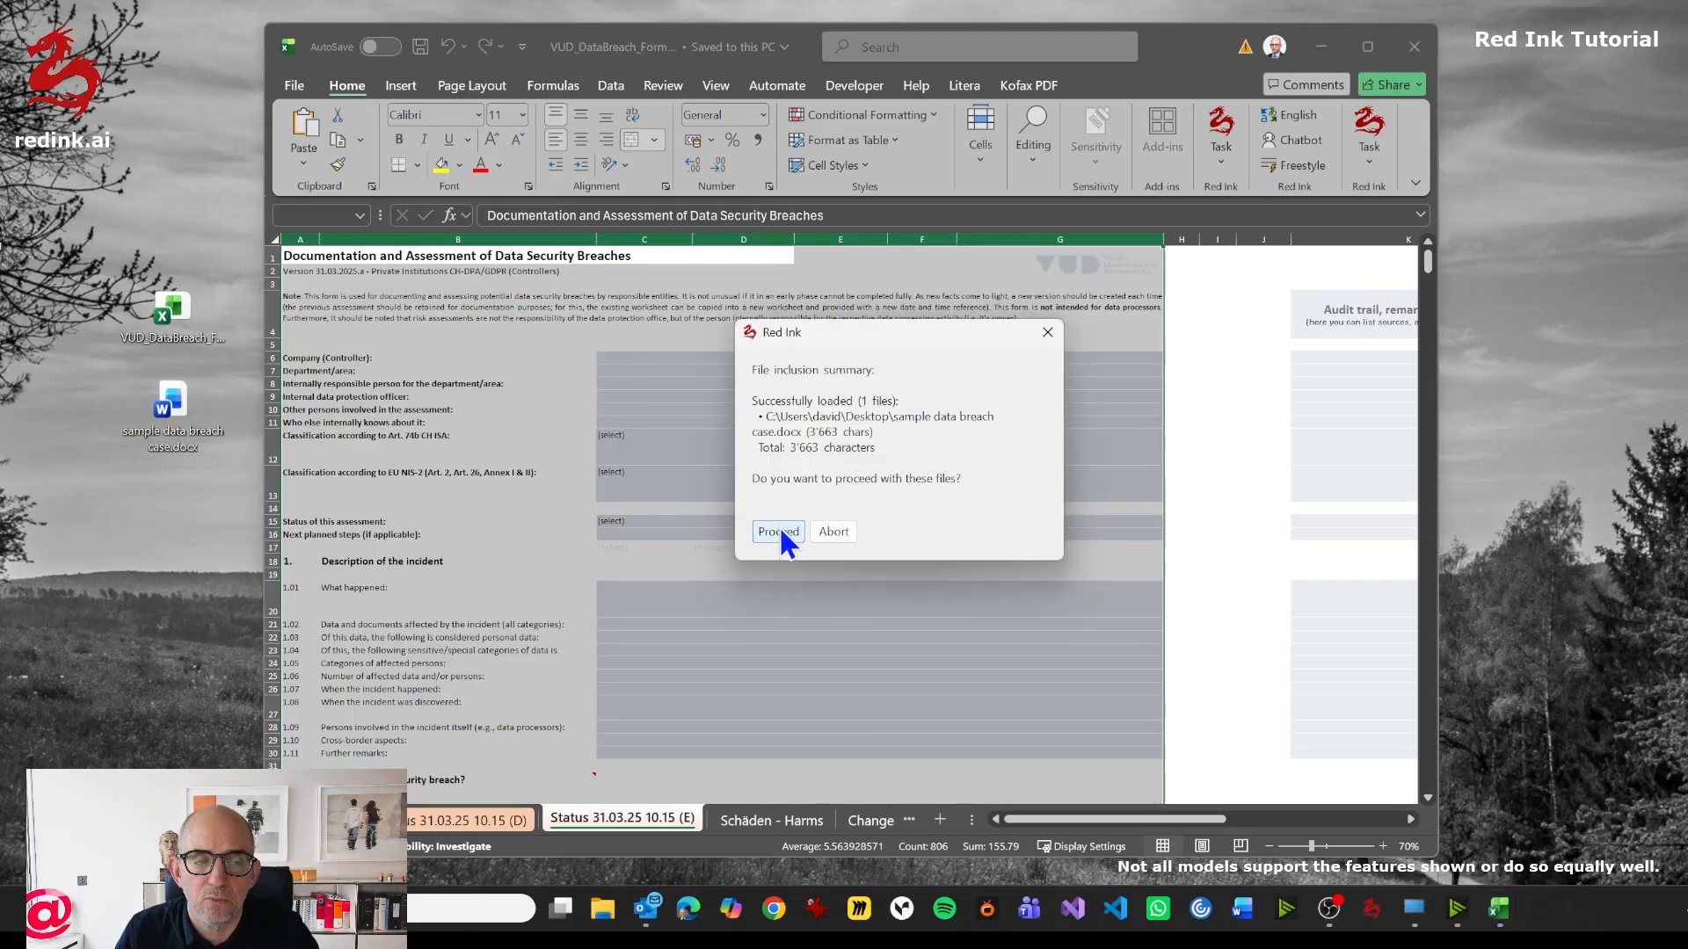
{"action": "left_click", "coordinate": [778, 531]}
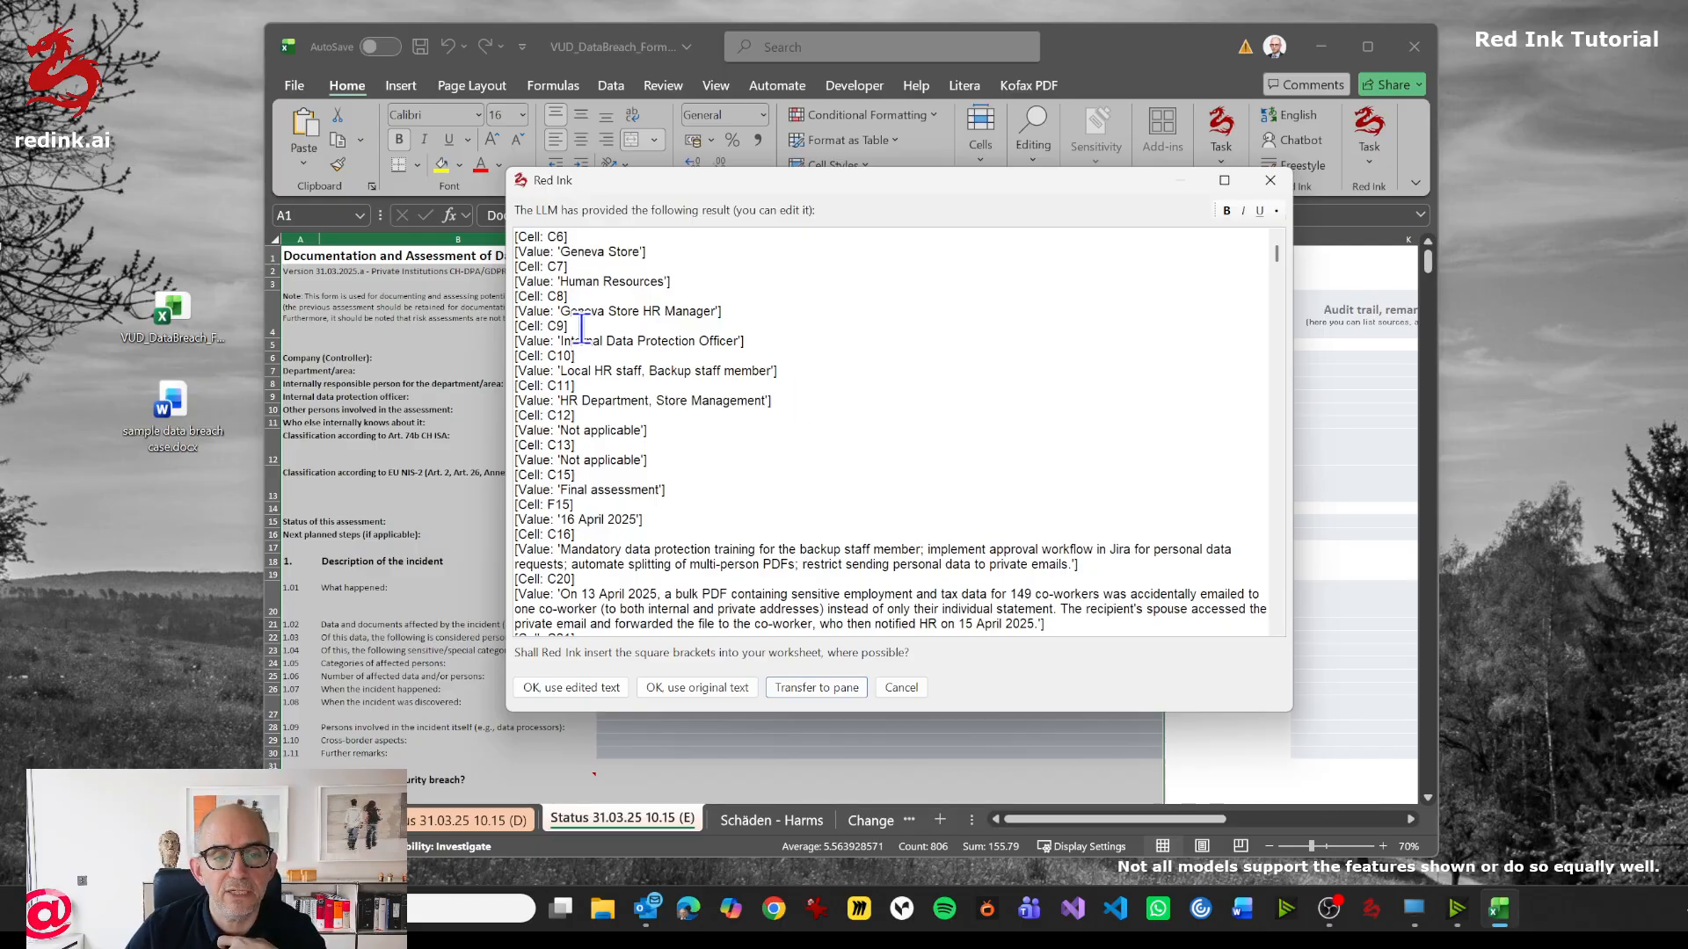
Review the proposed cell values and insert the original, unedited LLM result into the worksheet.
{"action": "left_click_drag", "start_coordinate": [578, 327], "coordinate": [479, 328]}
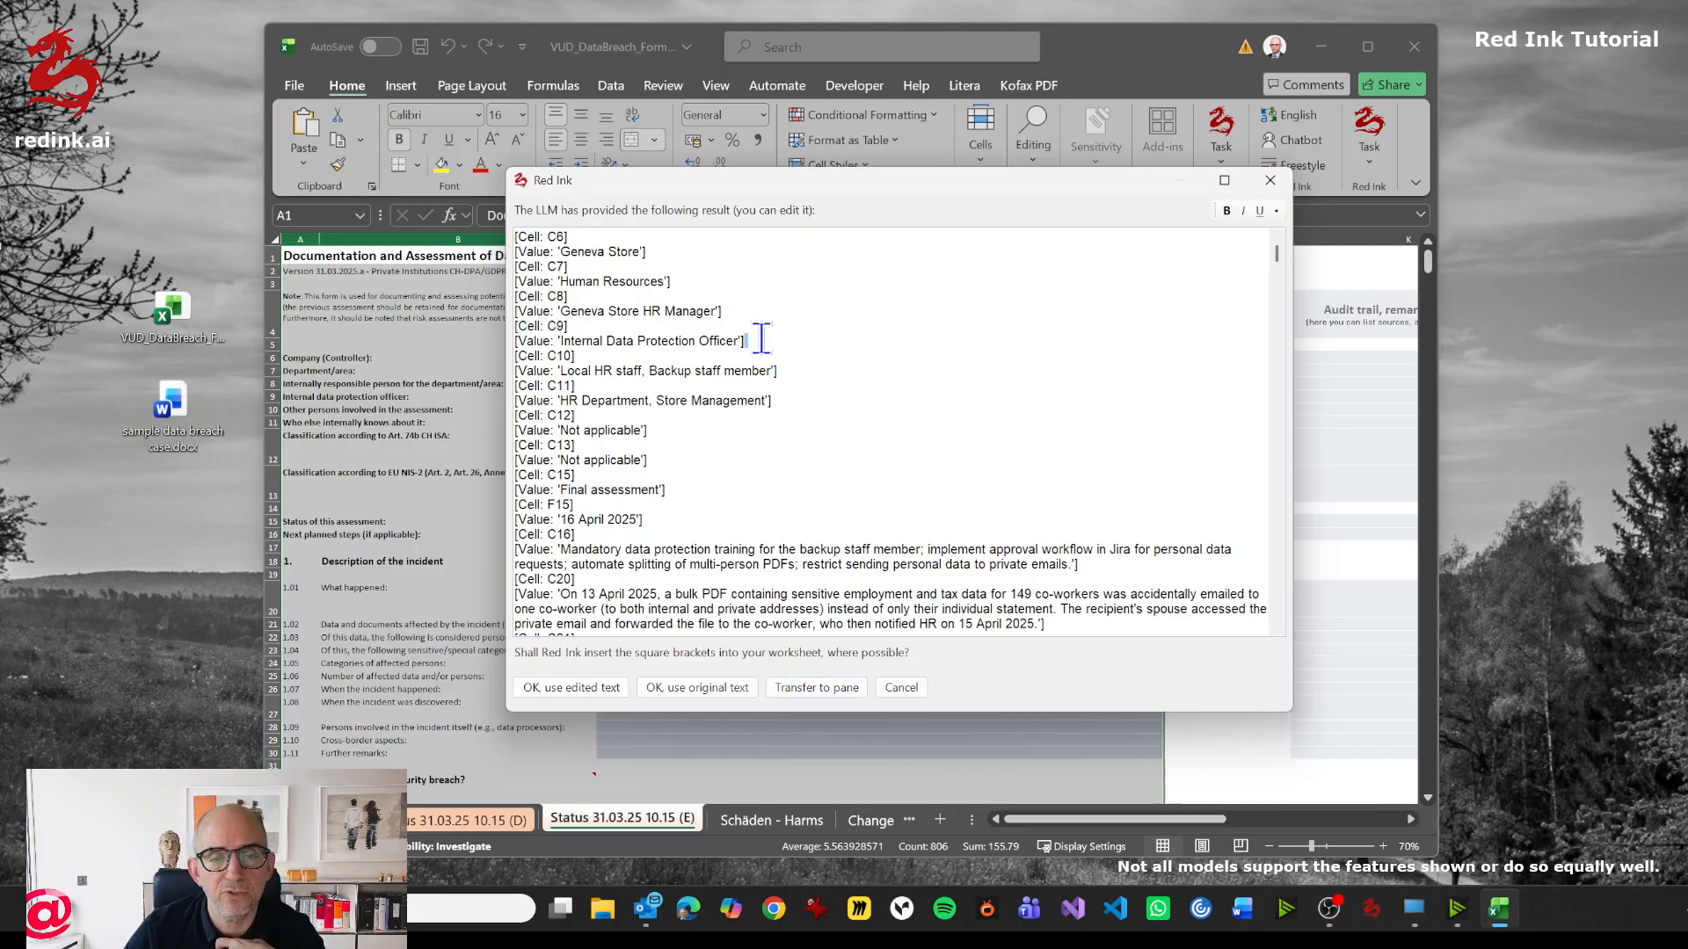
{"action": "left_click_drag", "start_coordinate": [765, 339], "coordinate": [485, 326]}
{"action": "scroll", "coordinate": [626, 387], "scroll_direction": "down", "scroll_amount": 20}
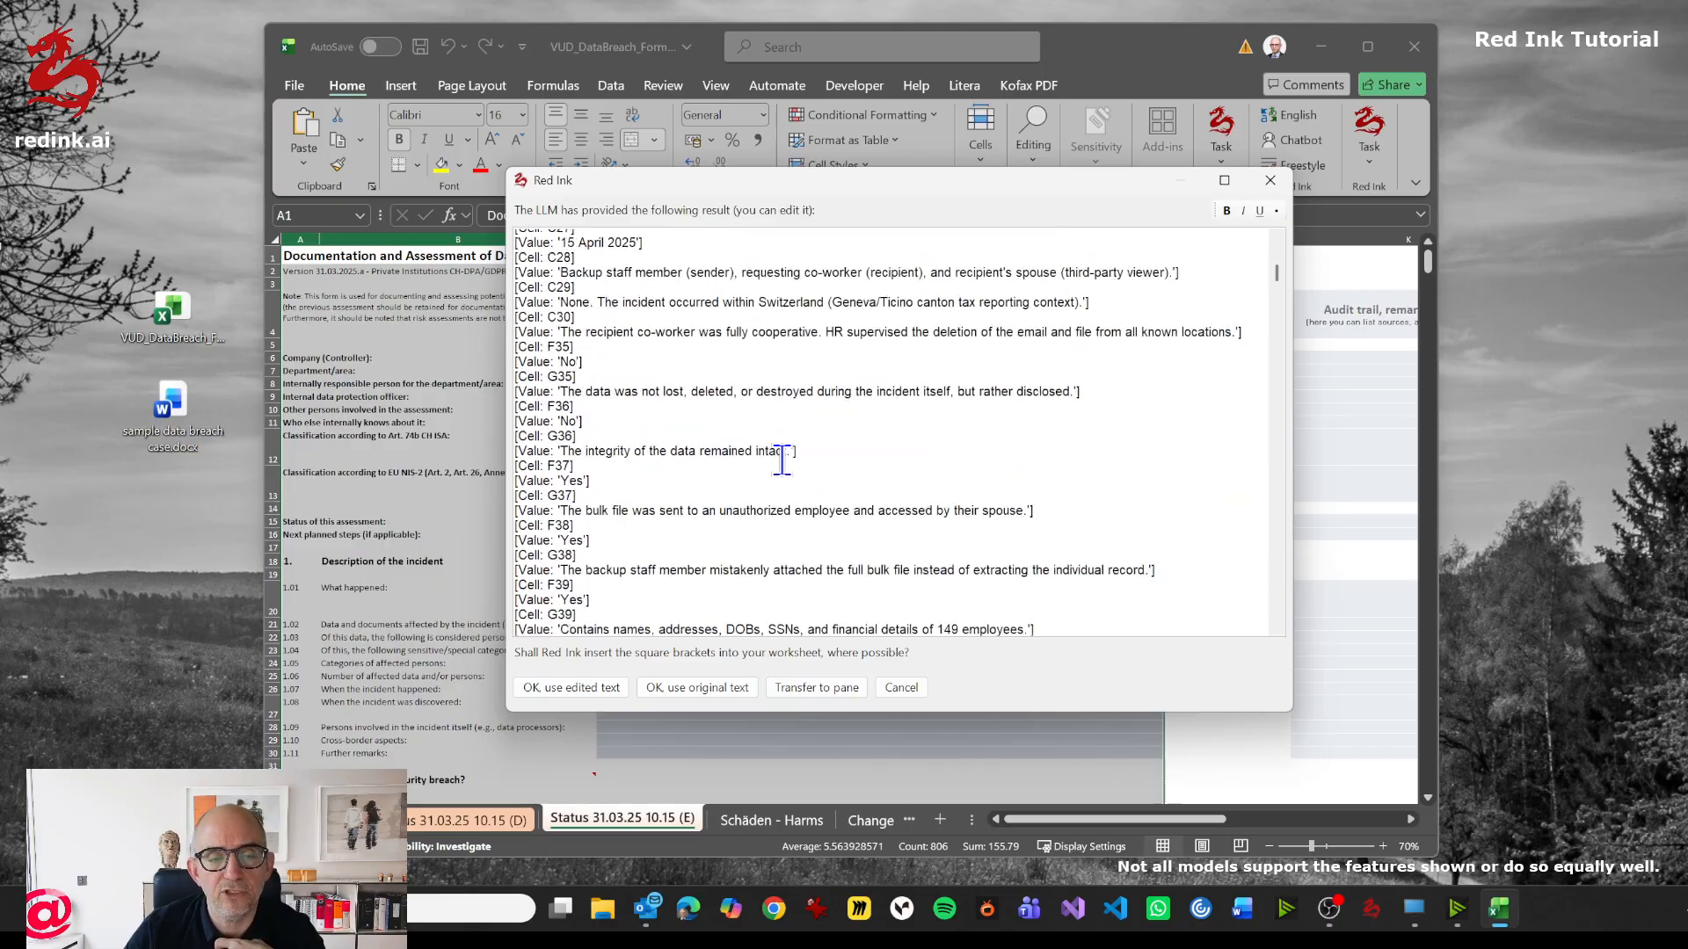
{"action": "scroll", "coordinate": [769, 469], "scroll_direction": "down", "scroll_amount": 20}
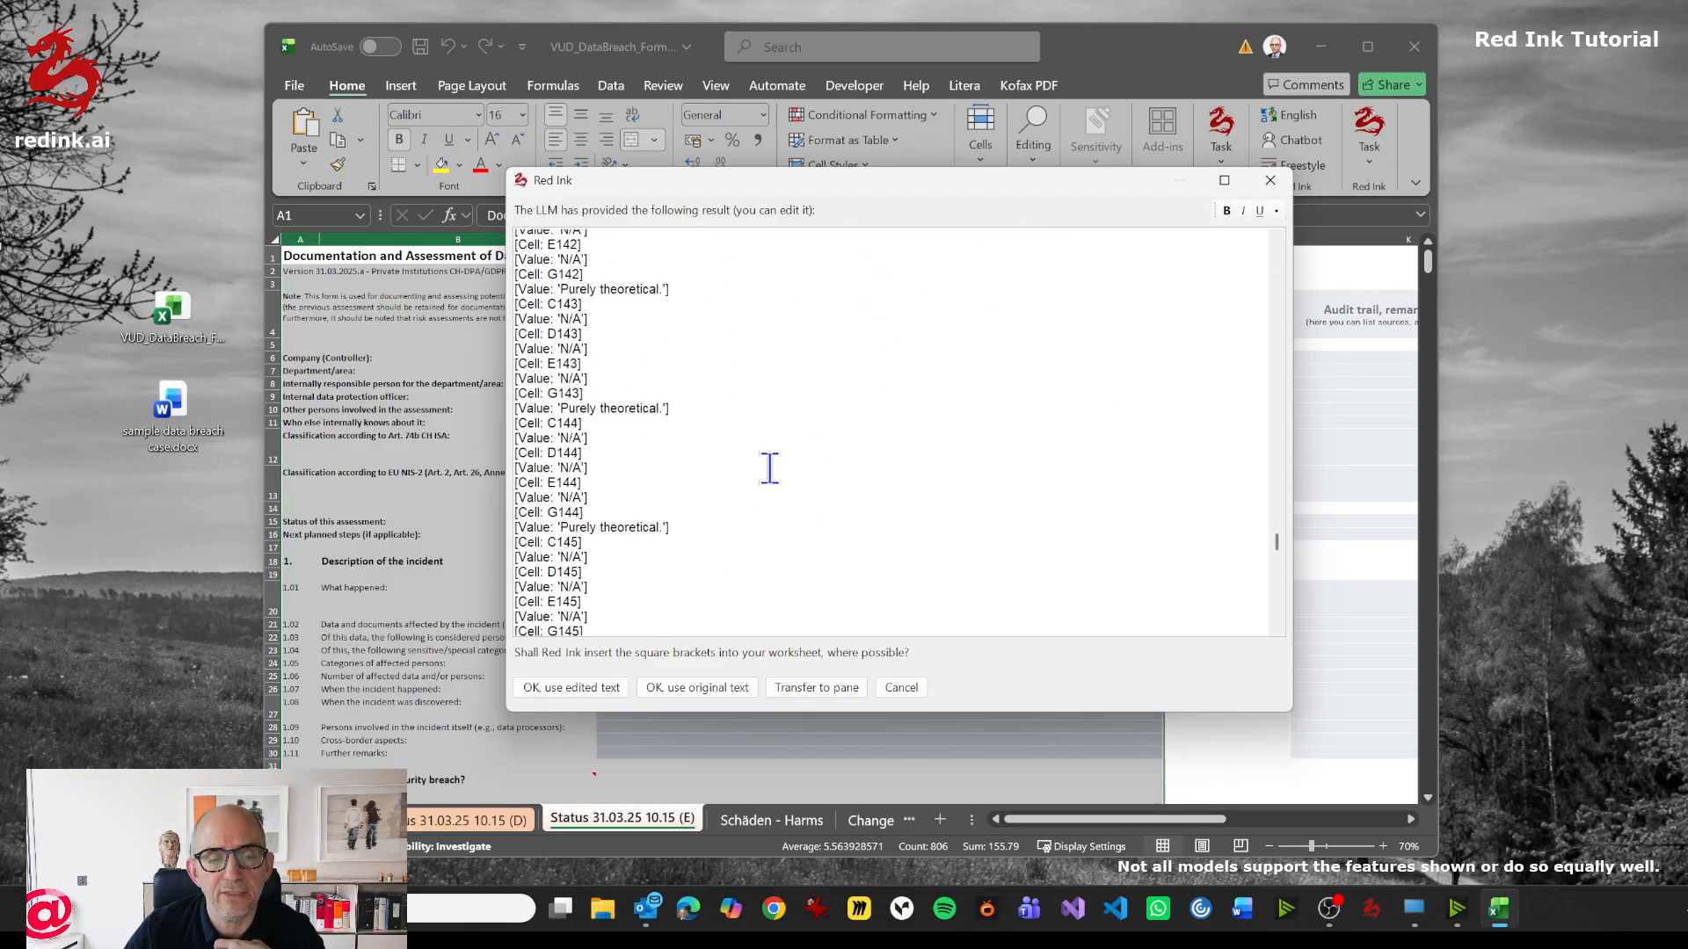
{"action": "scroll", "coordinate": [769, 468], "scroll_direction": "down", "scroll_amount": 15}
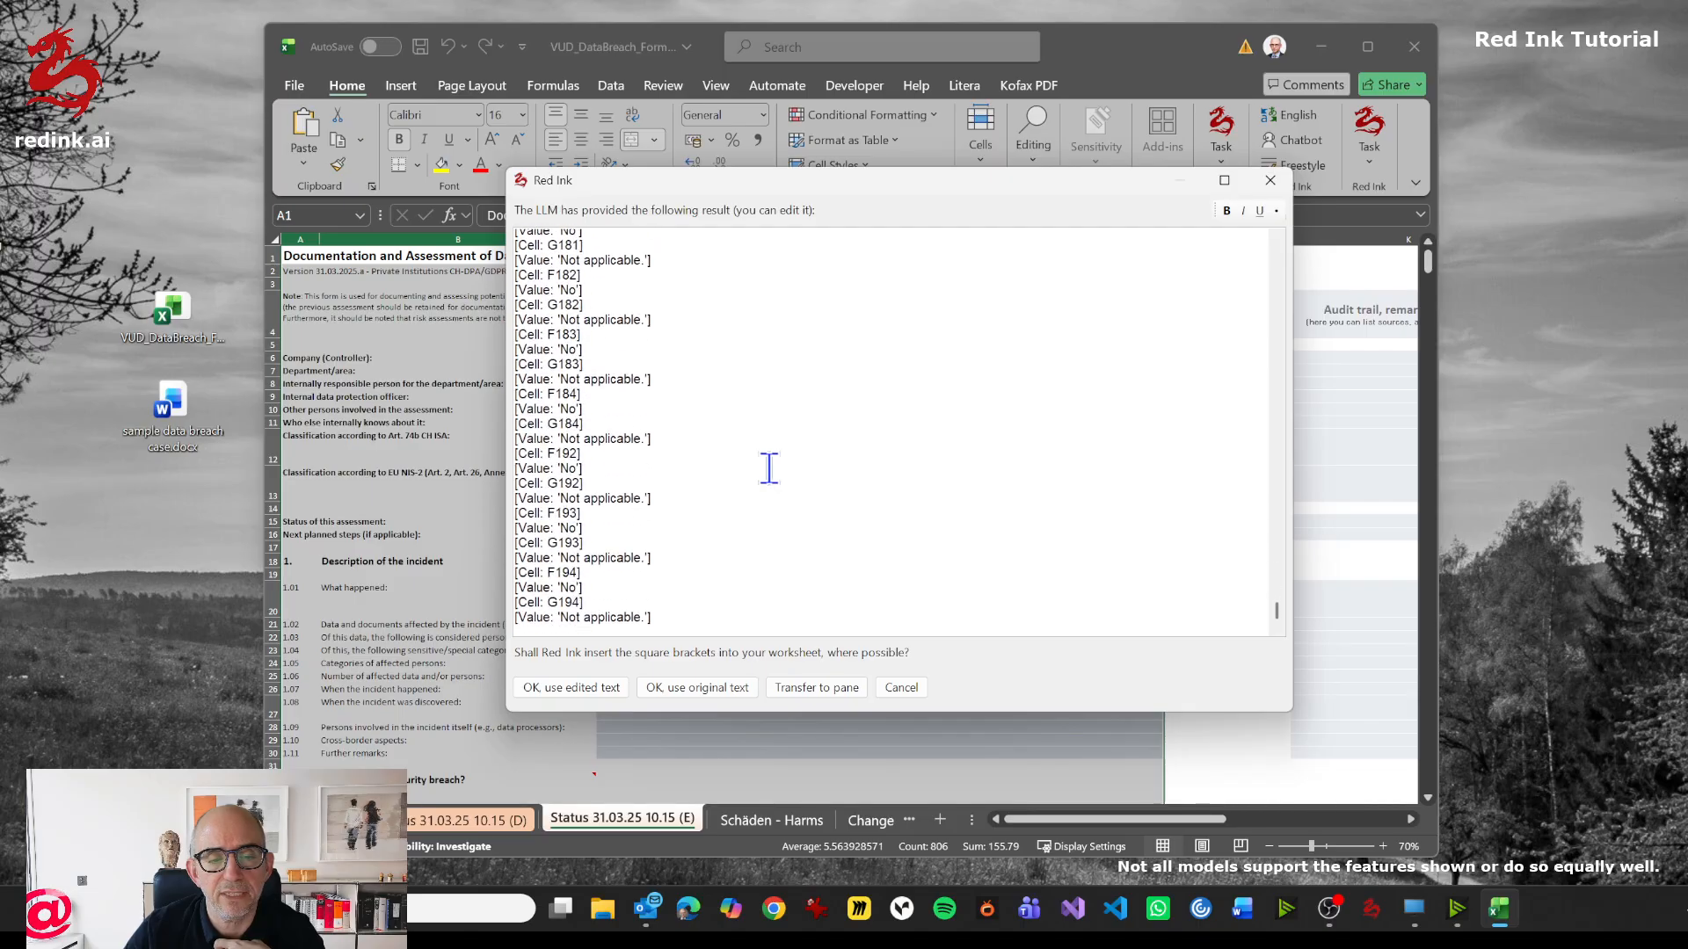
{"action": "scroll", "coordinate": [769, 469], "scroll_direction": "up", "scroll_amount": 20}
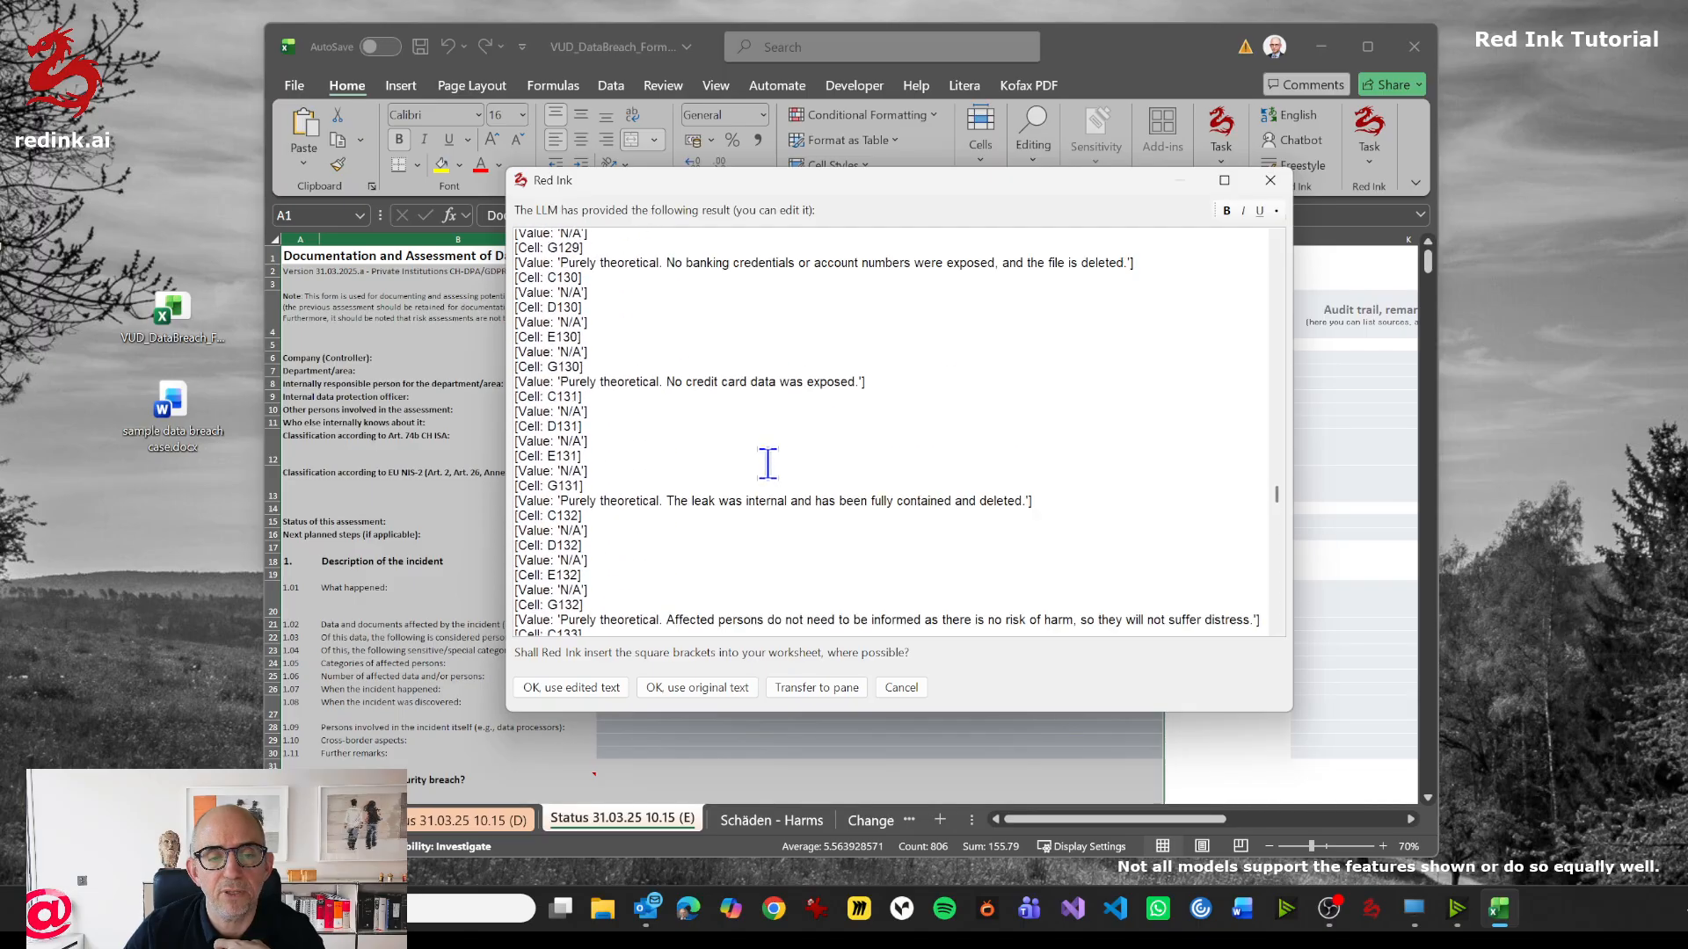
{"action": "scroll", "coordinate": [831, 453], "scroll_direction": "up", "scroll_amount": 1}
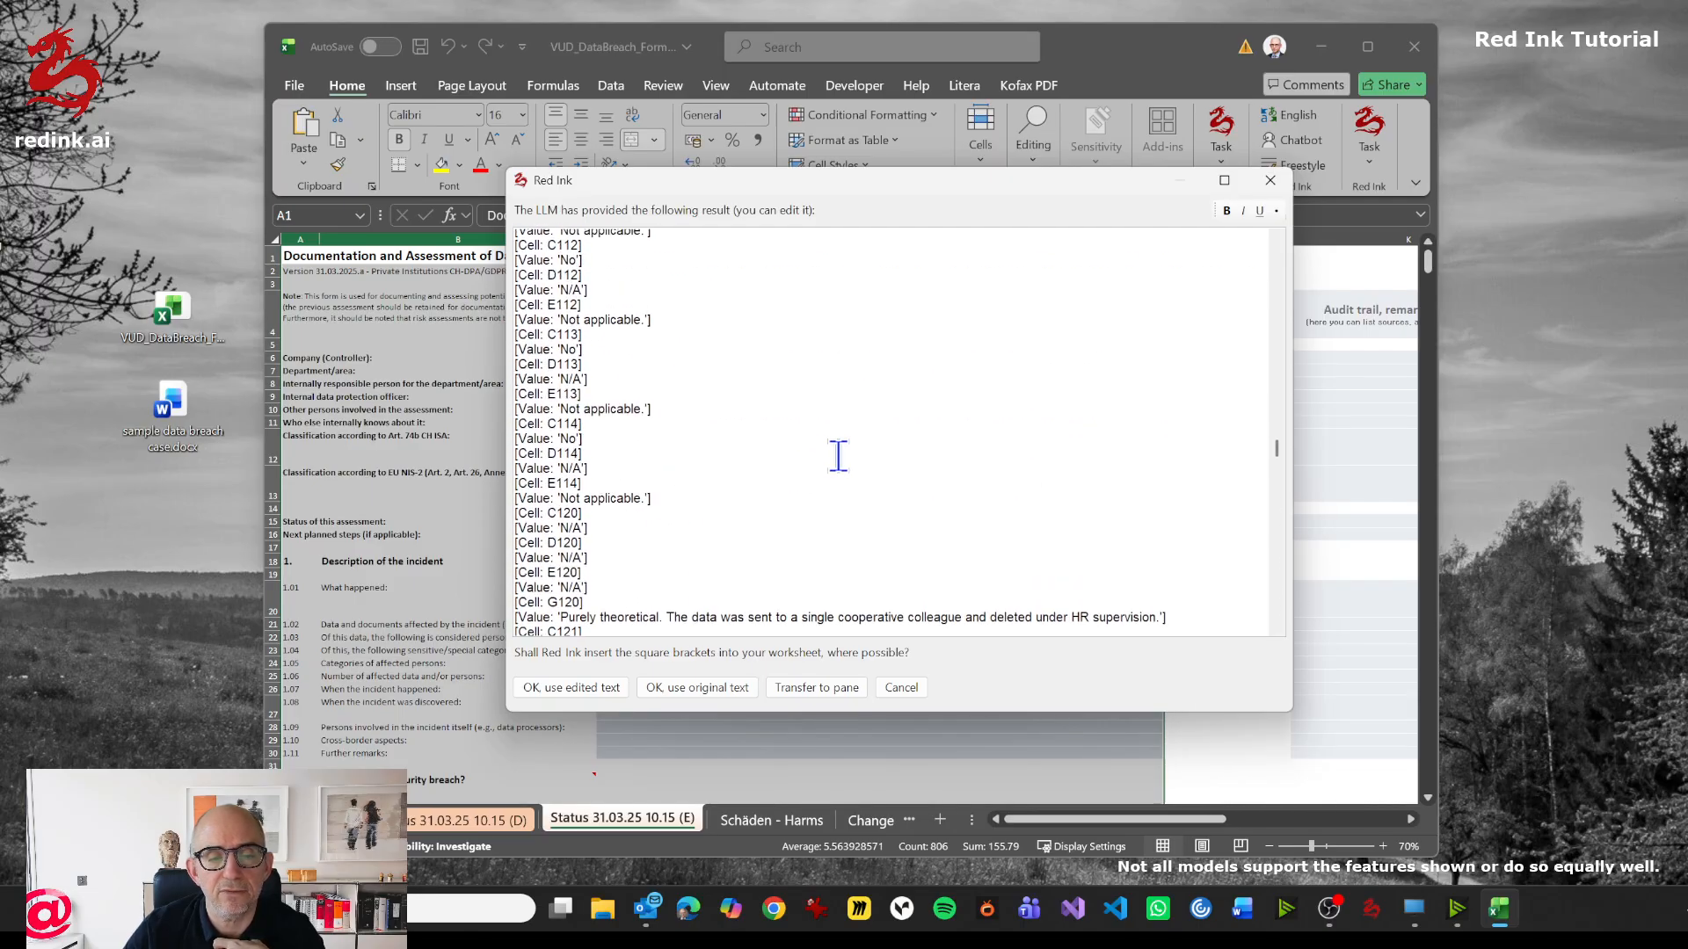
{"action": "left_click", "coordinate": [714, 687]}
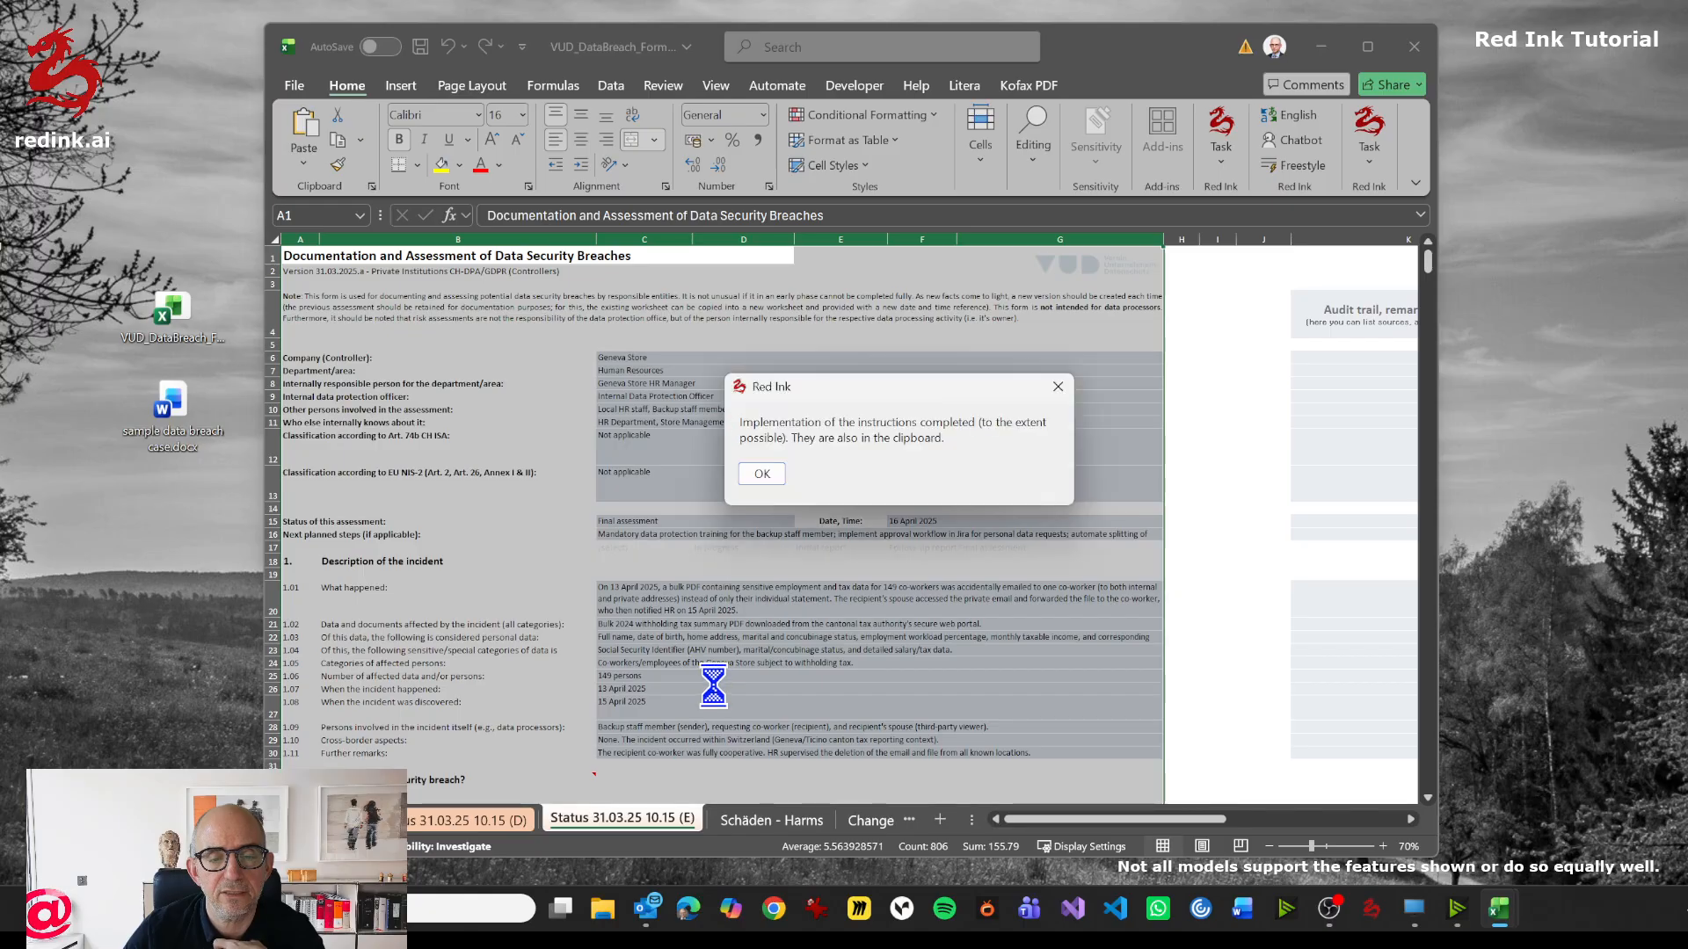
{"action": "left_click", "coordinate": [770, 476]}
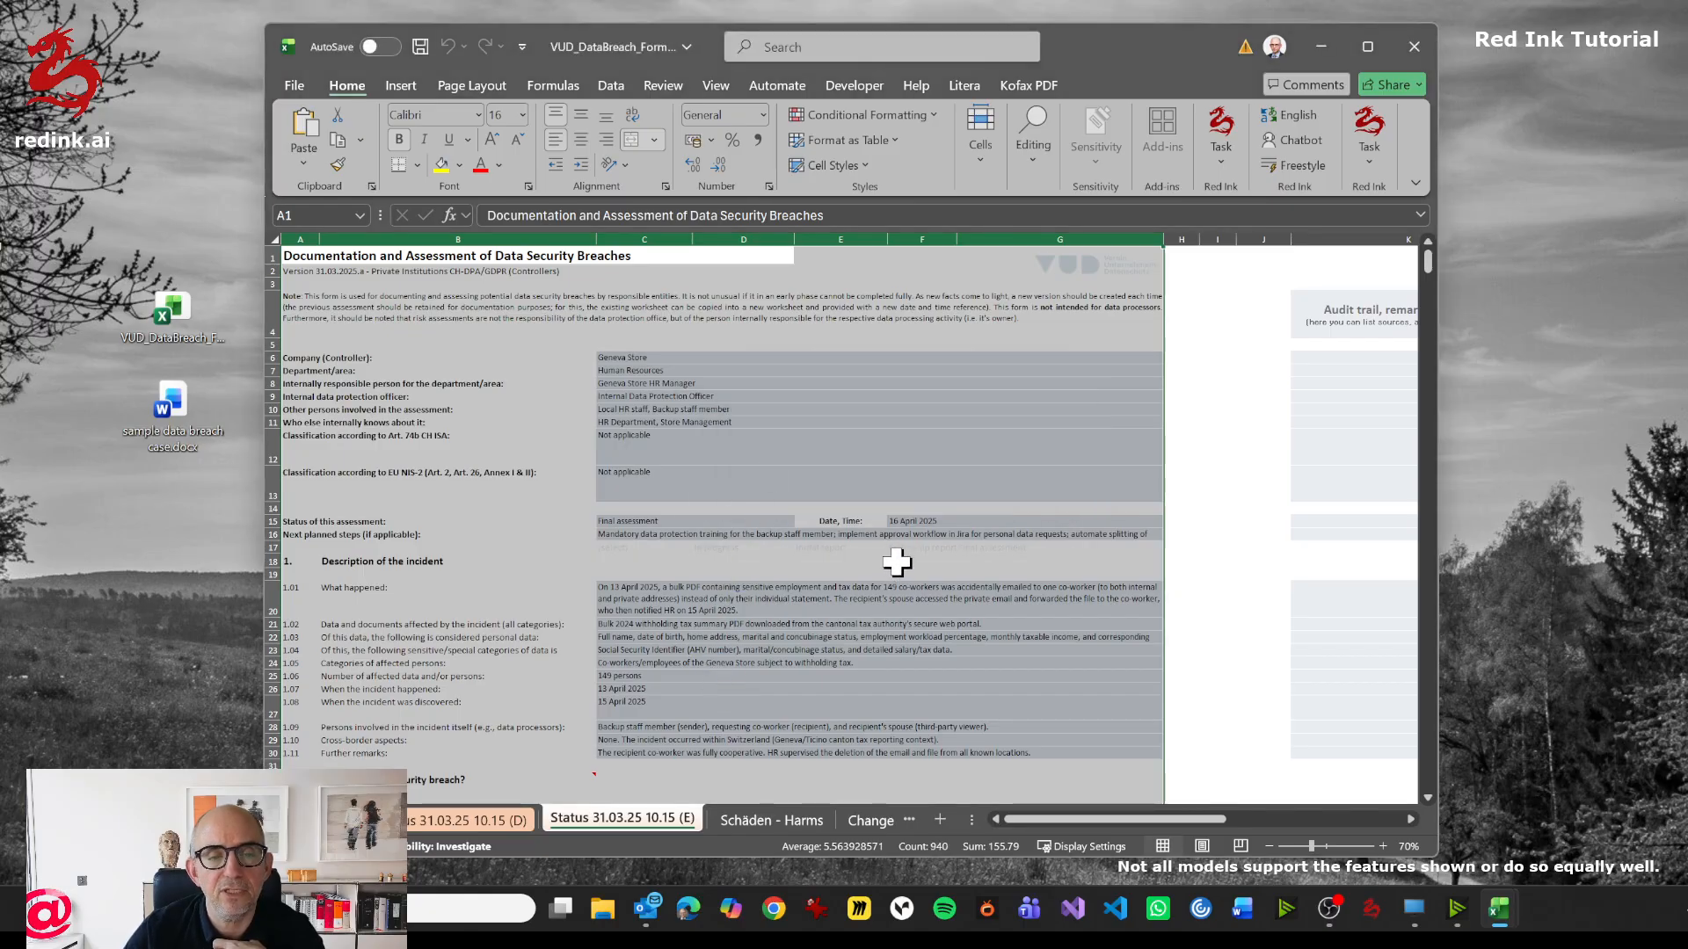
Examine the filled-in form from the incident description through the risk factors to the residual risks in section 5.
{"action": "scroll", "coordinate": [897, 563], "scroll_direction": "down", "scroll_amount": 6}
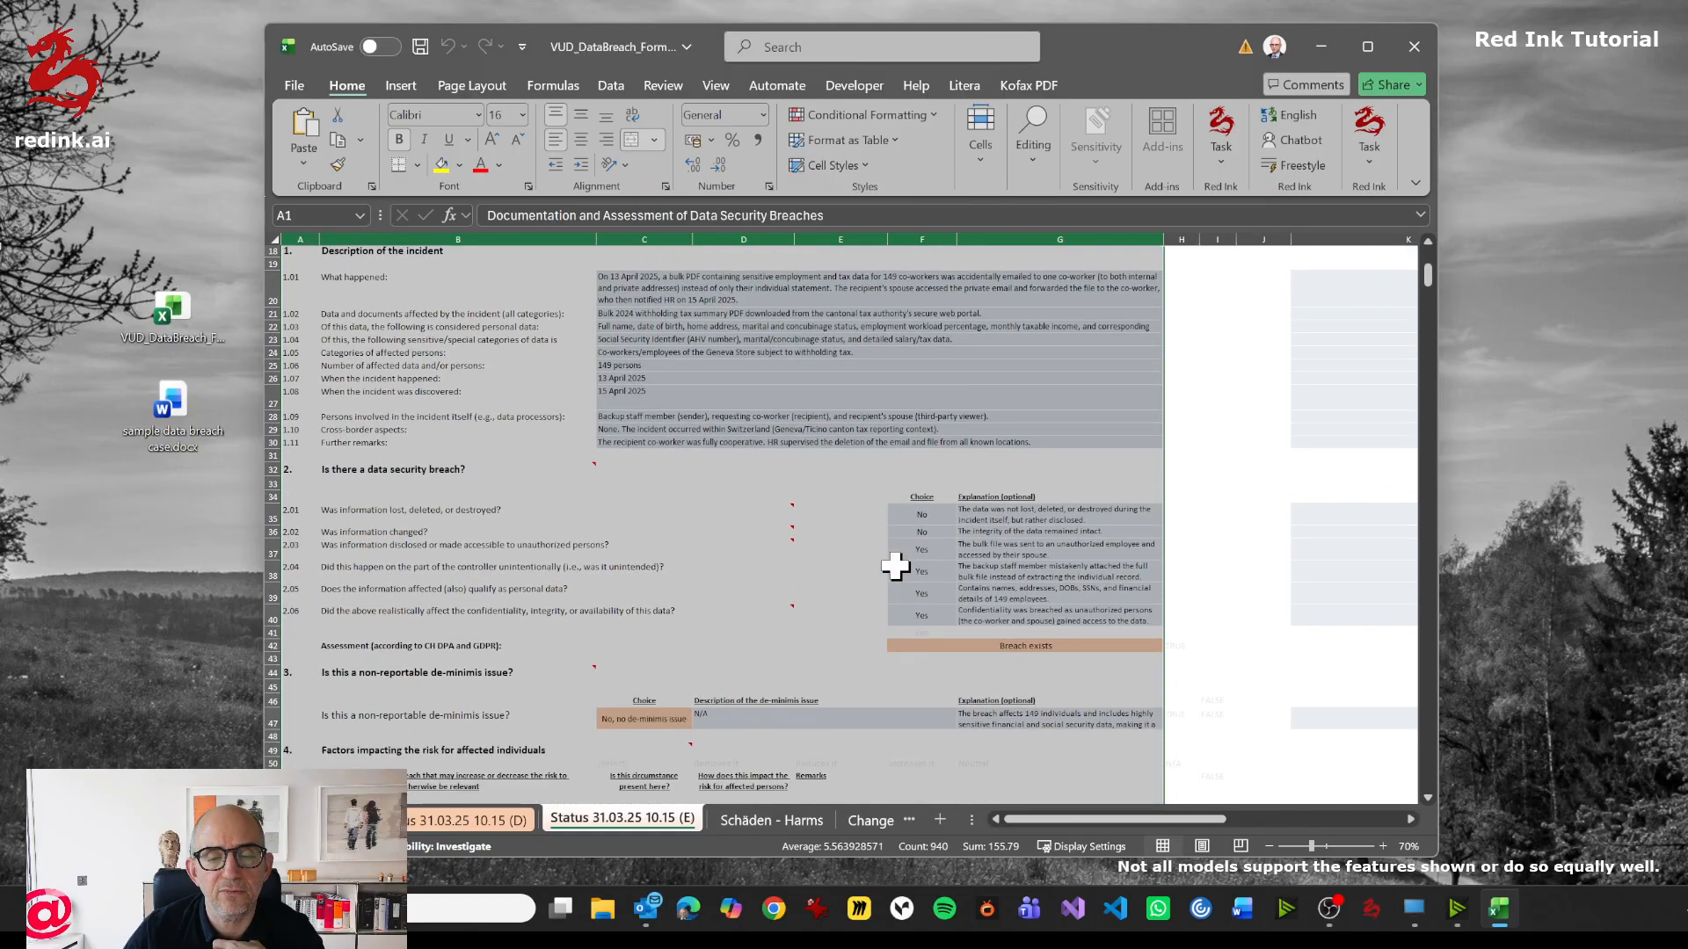
{"action": "scroll", "coordinate": [895, 566], "scroll_direction": "down", "scroll_amount": 7}
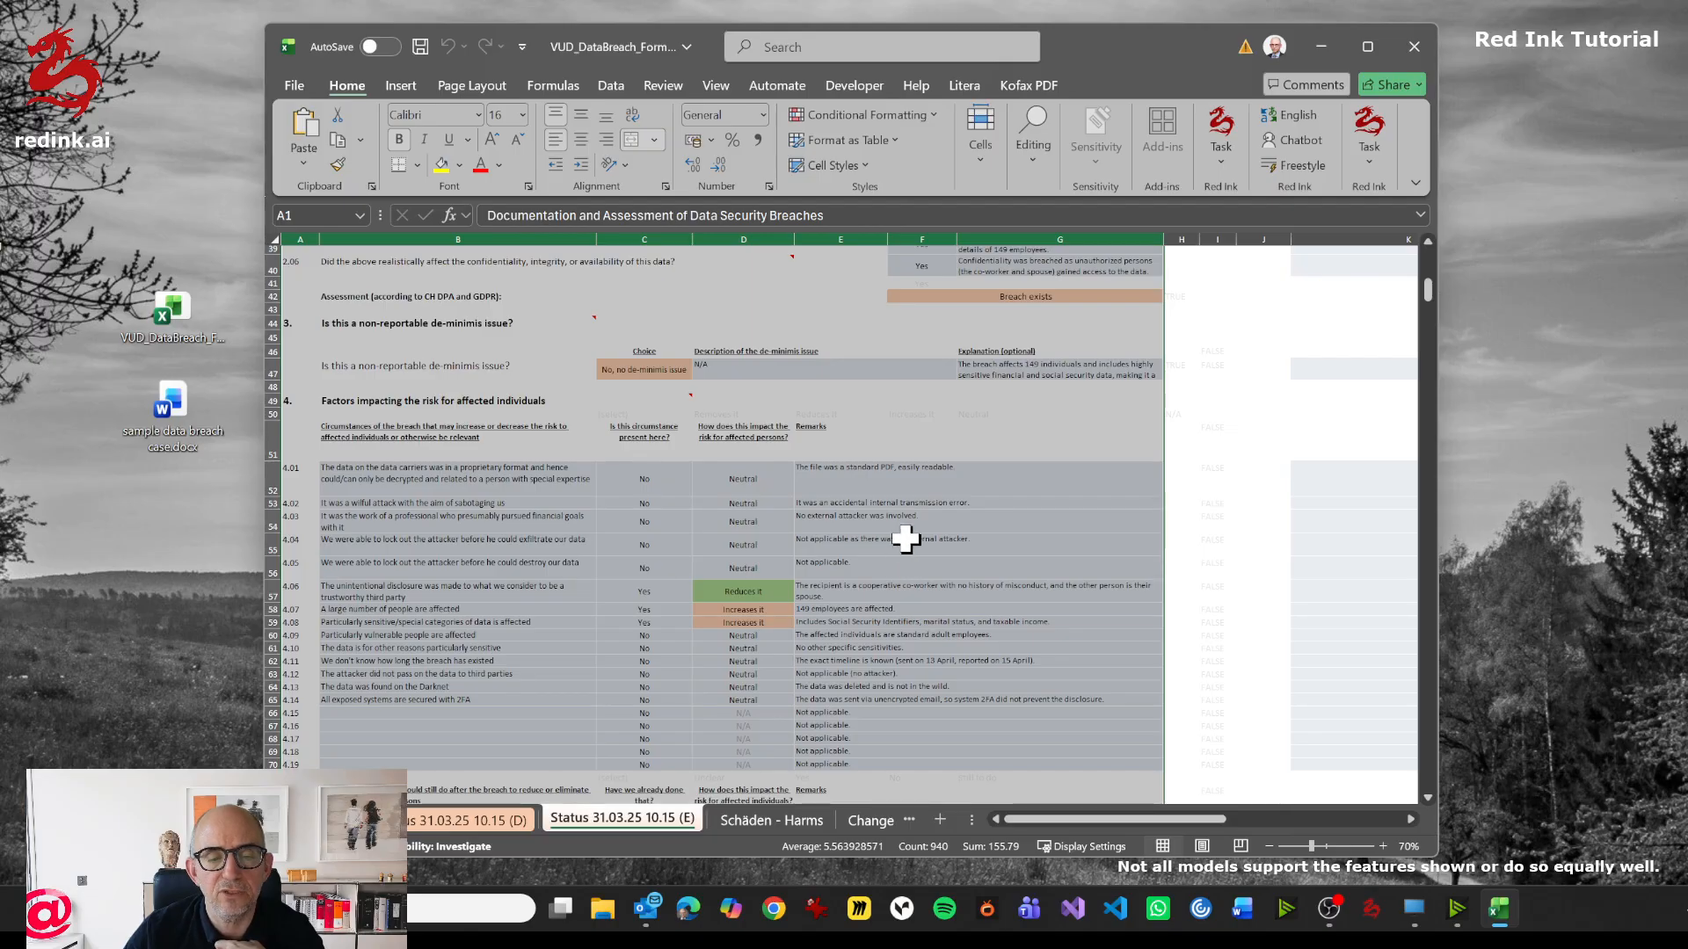
{"action": "scroll", "coordinate": [906, 538], "scroll_direction": "down", "scroll_amount": 11}
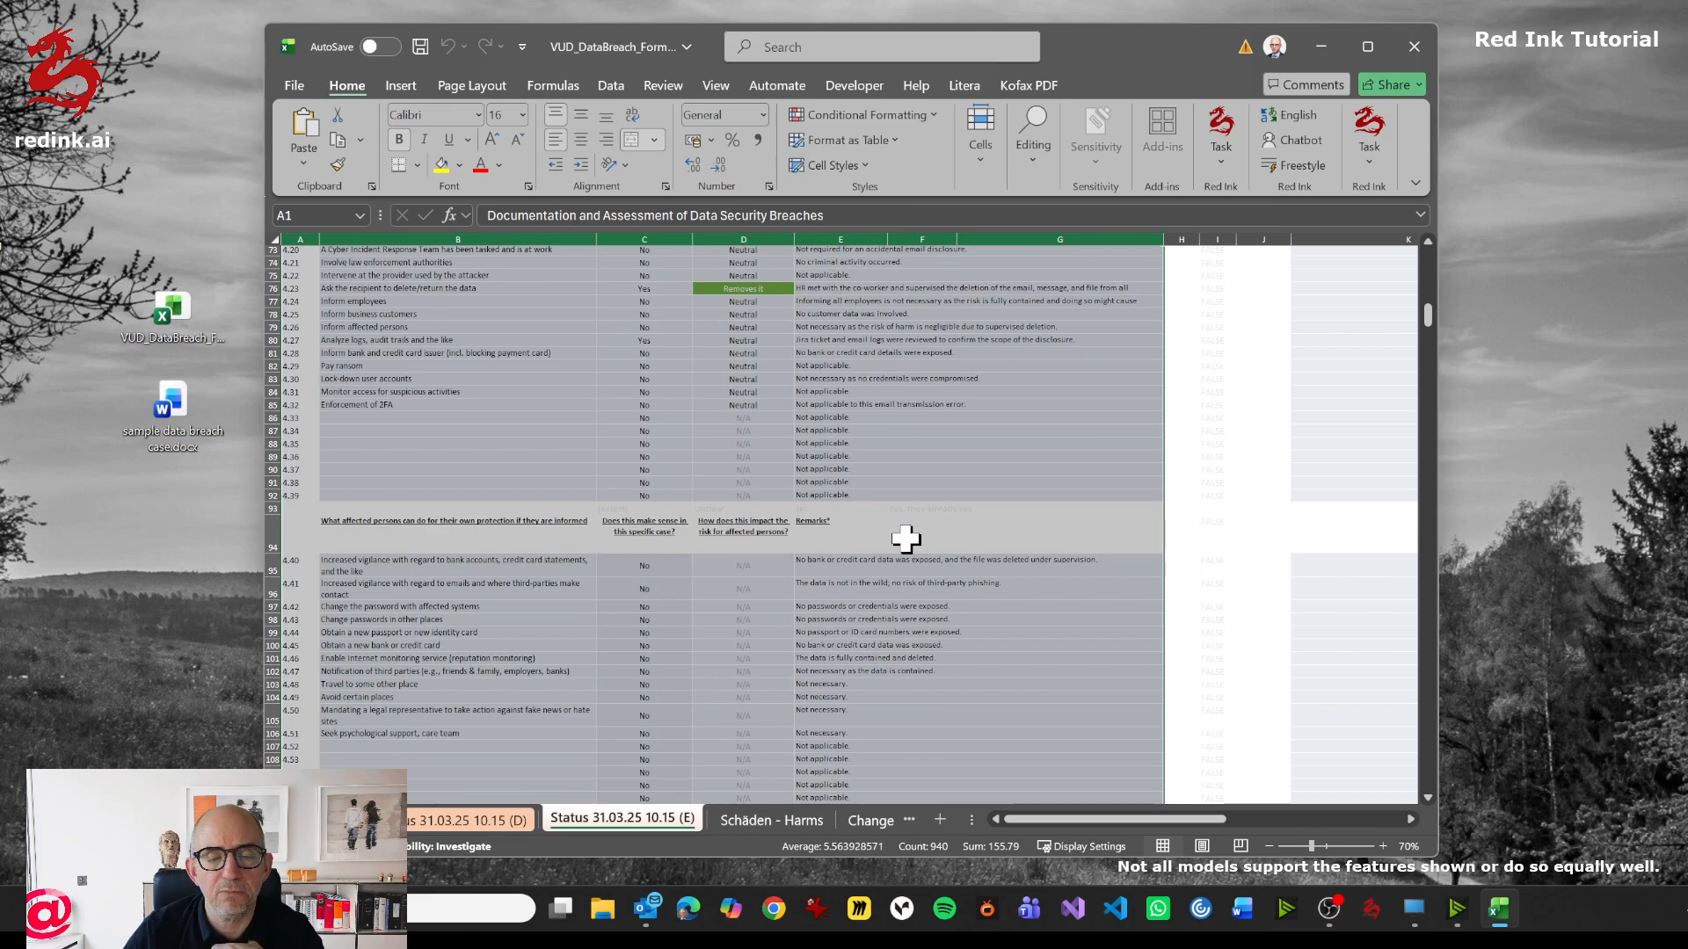
{"action": "scroll", "coordinate": [870, 629], "scroll_direction": "down", "scroll_amount": 17}
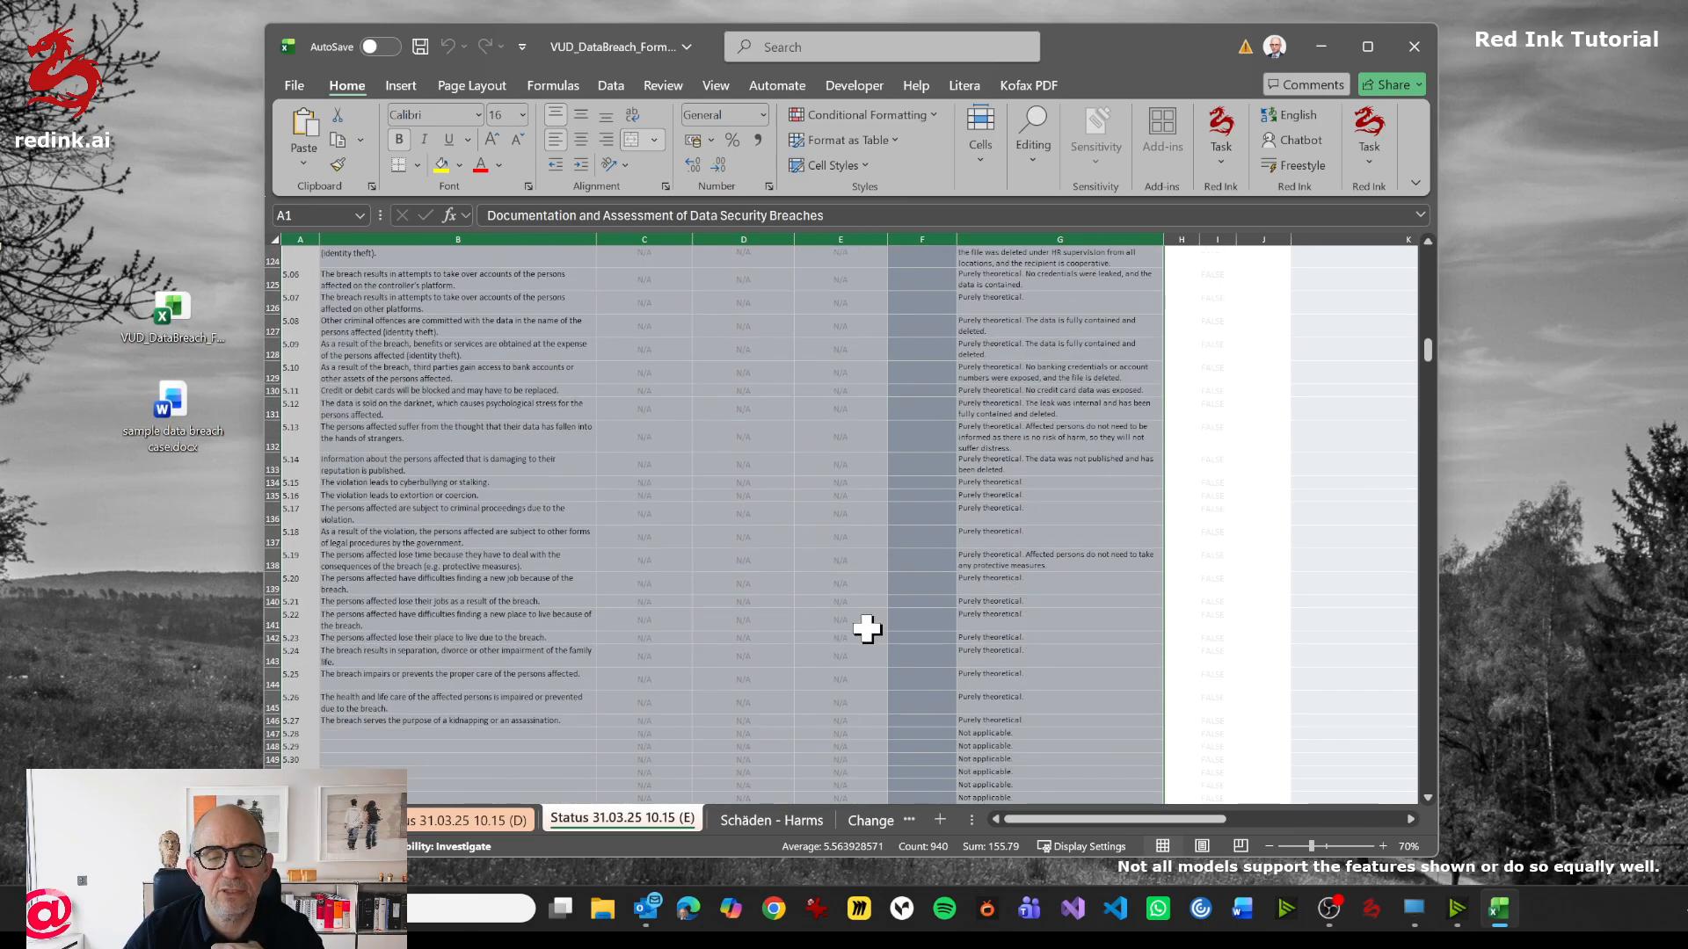
{"action": "scroll", "coordinate": [866, 628], "scroll_direction": "down", "scroll_amount": 5}
{"action": "scroll", "coordinate": [865, 627], "scroll_direction": "up", "scroll_amount": 14}
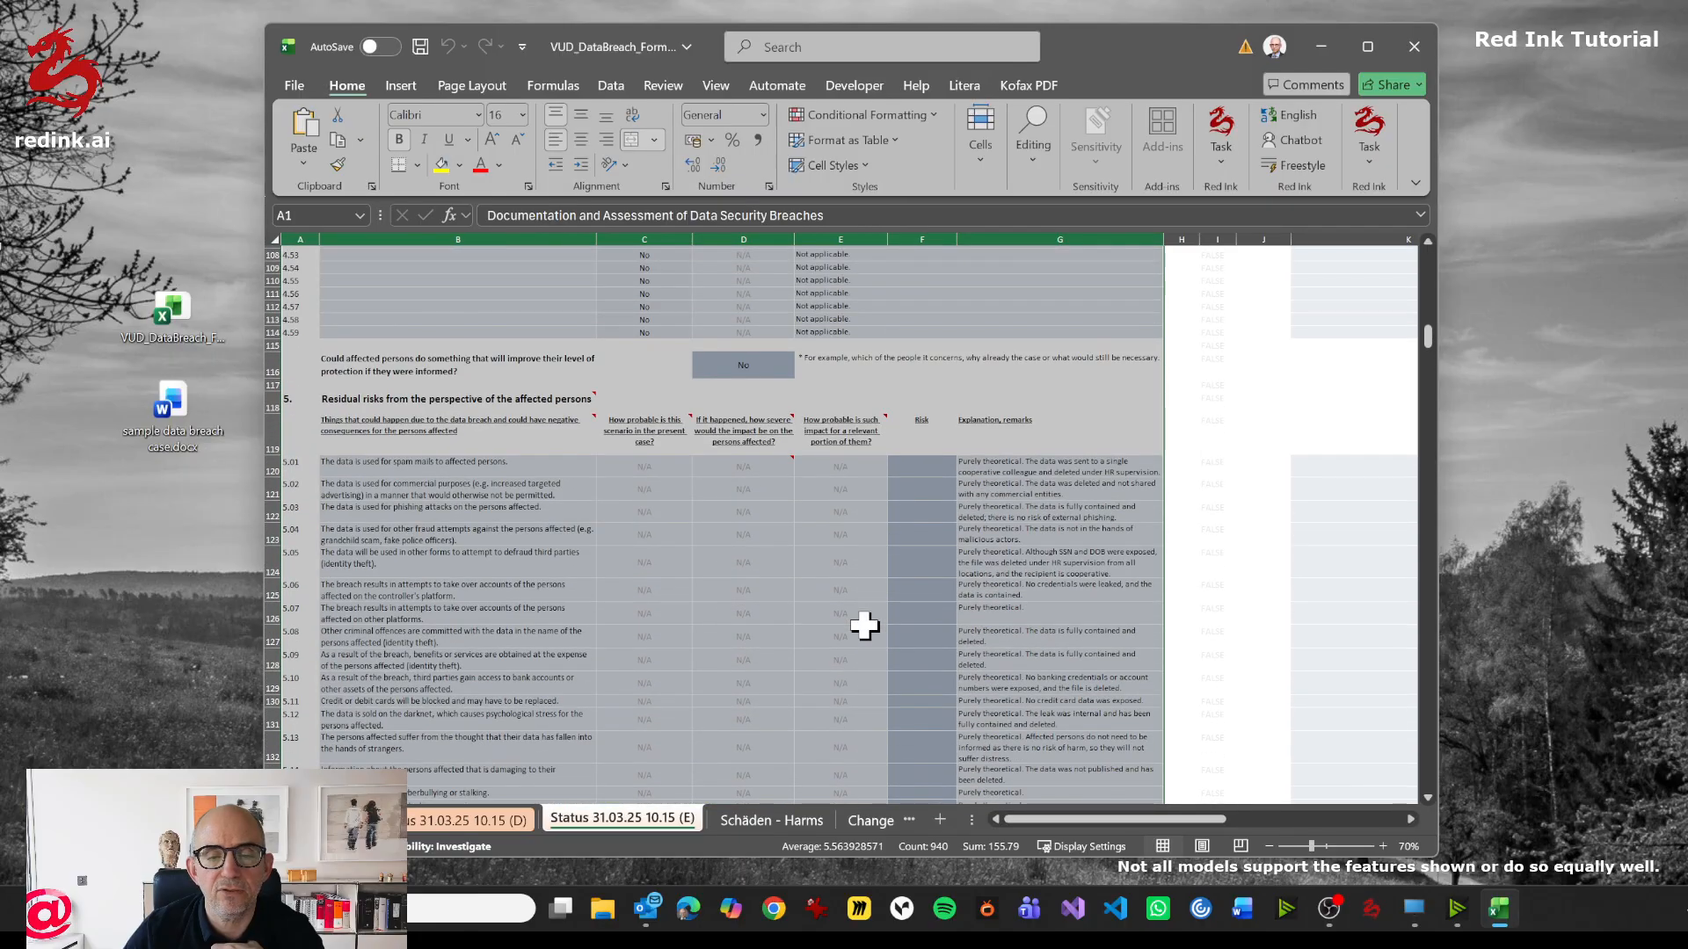
{"action": "scroll", "coordinate": [864, 625], "scroll_direction": "up", "scroll_amount": 2}
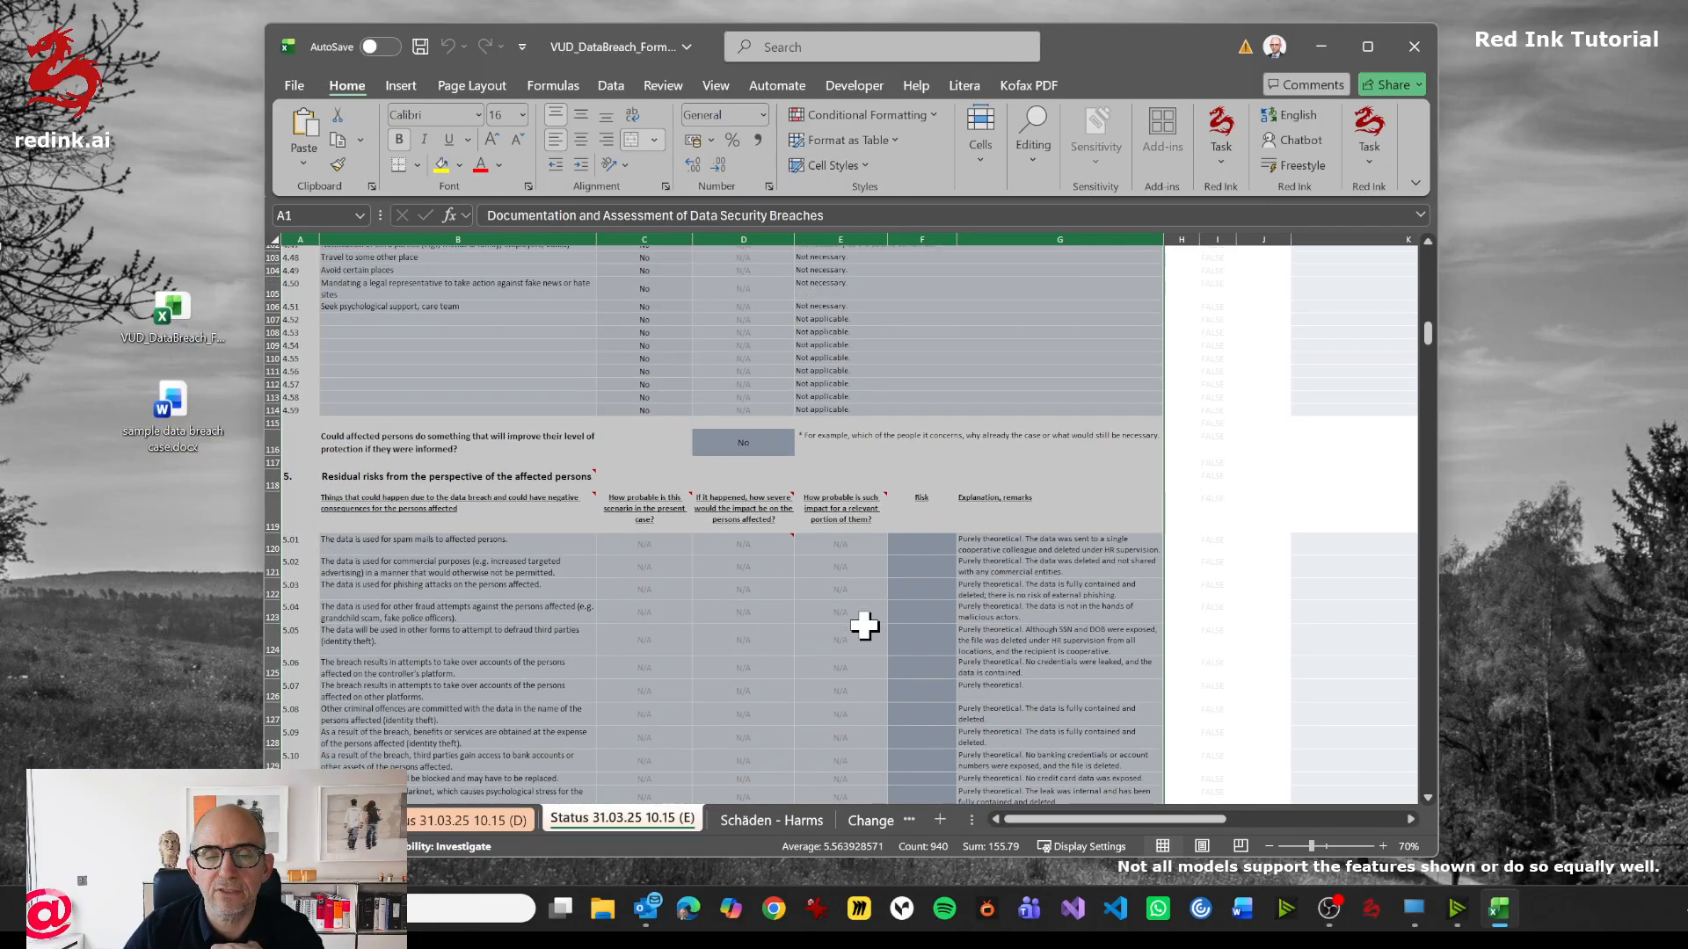
{"action": "scroll", "coordinate": [1115, 605], "scroll_direction": "down", "scroll_amount": 2}
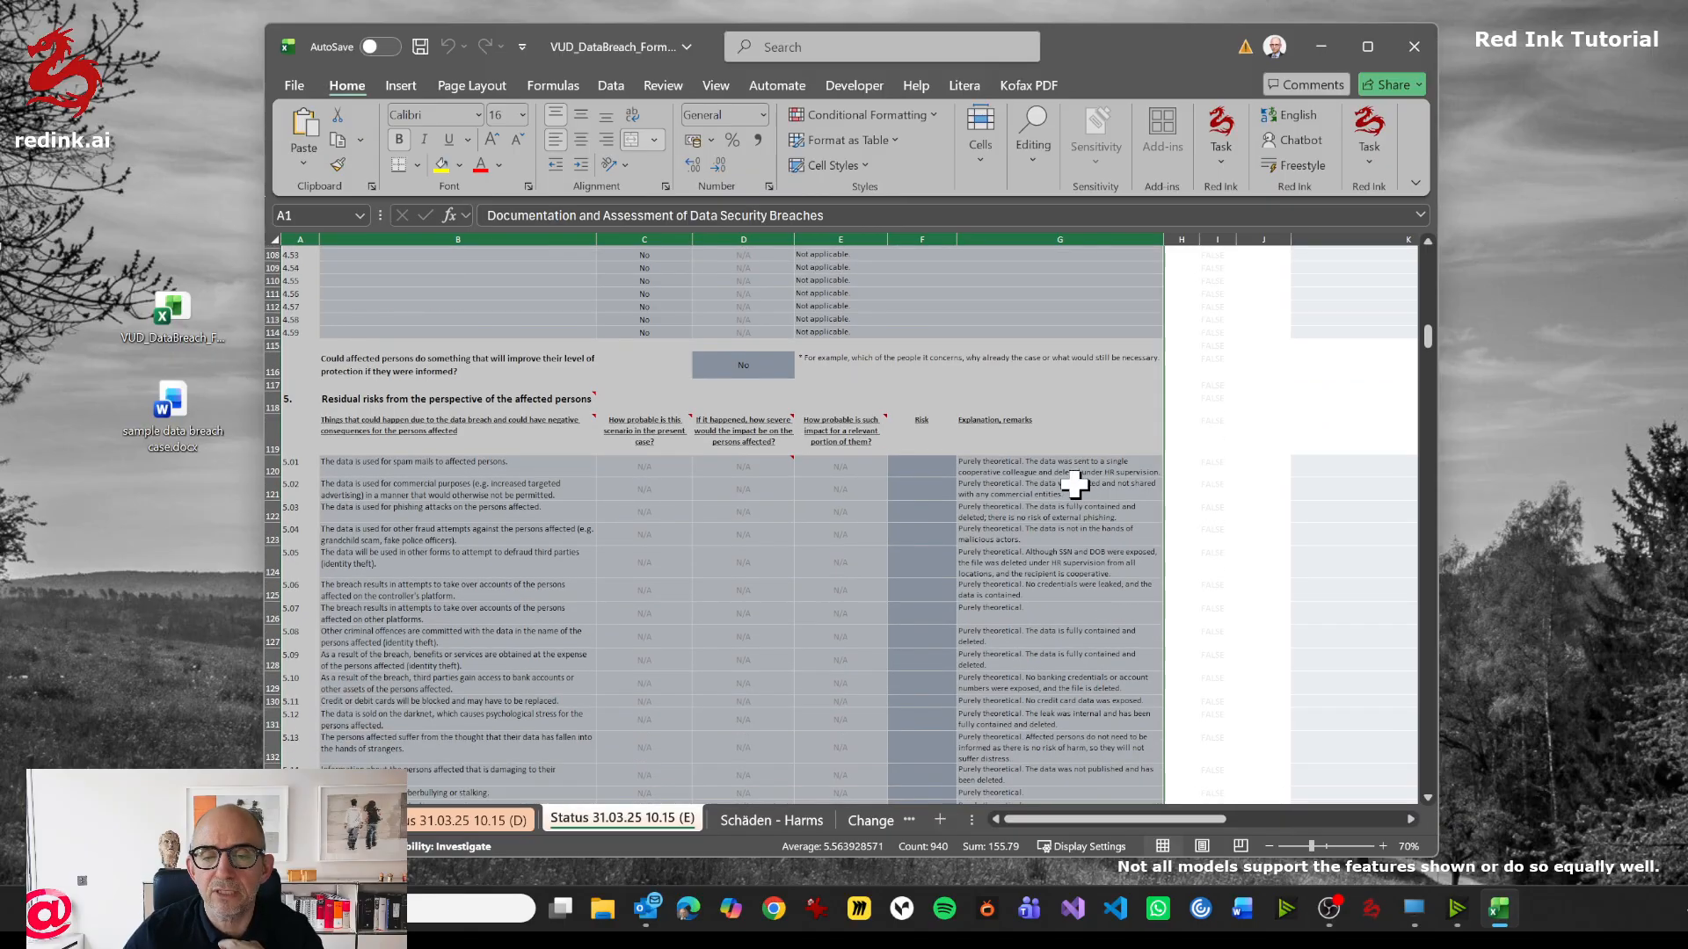
Select the residual risk rows 5.01 to 5.26 in section 5, covering columns B to G.
{"action": "left_click", "coordinate": [648, 467]}
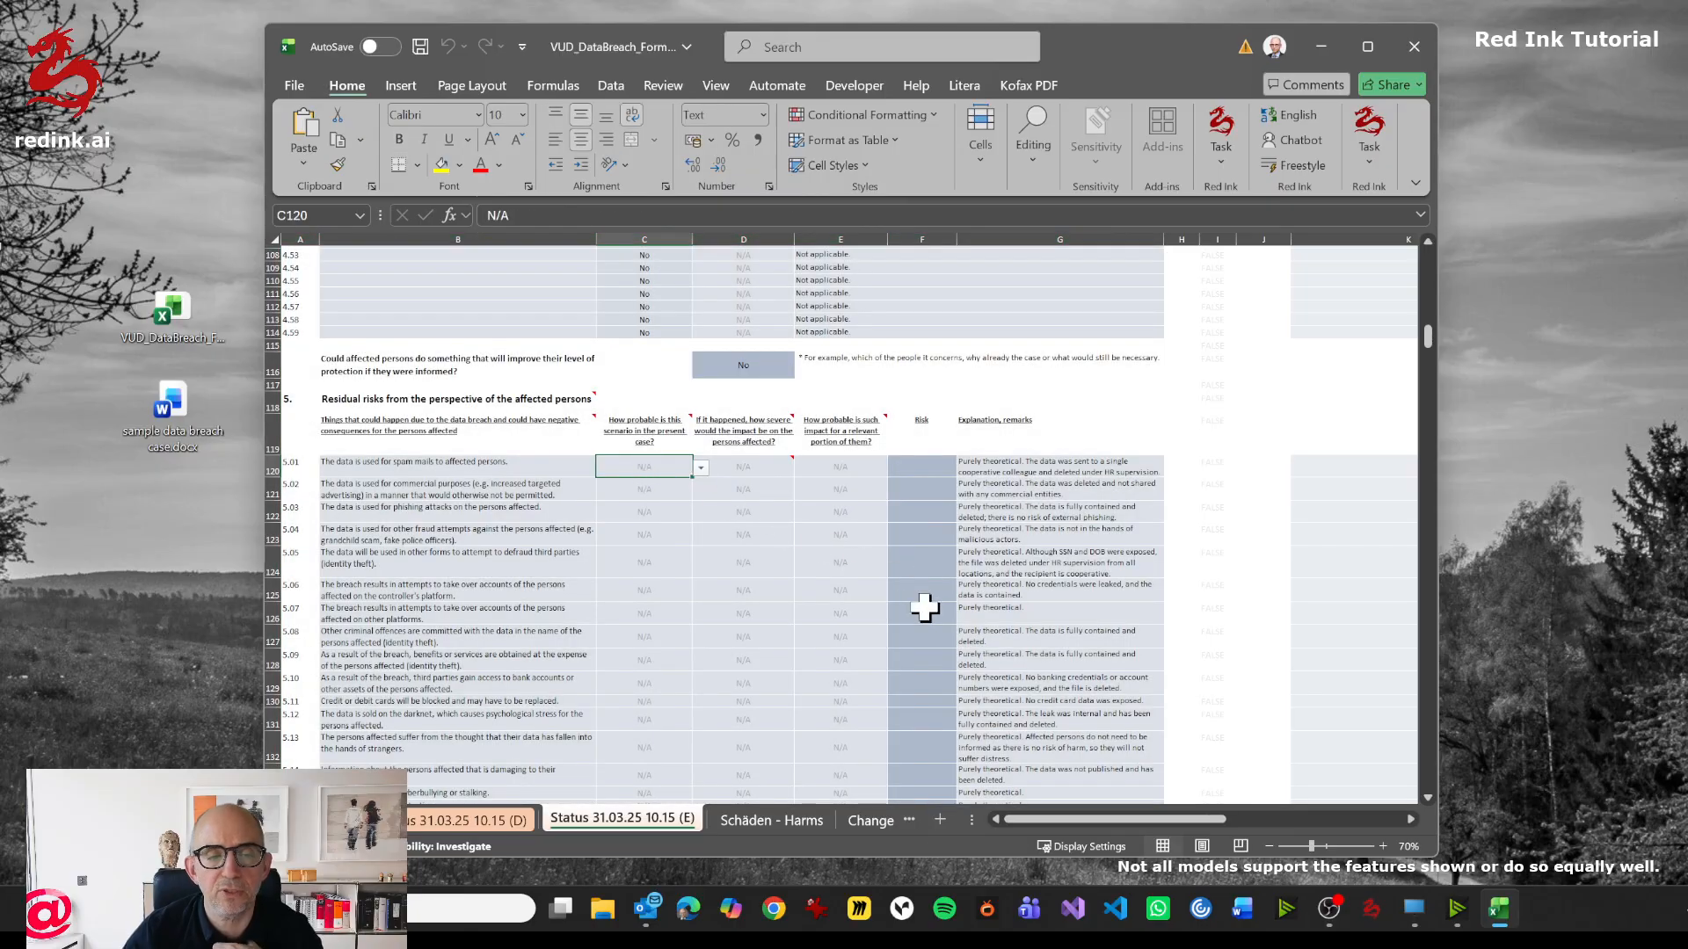
{"action": "scroll", "coordinate": [1062, 657], "scroll_direction": "down", "scroll_amount": 6}
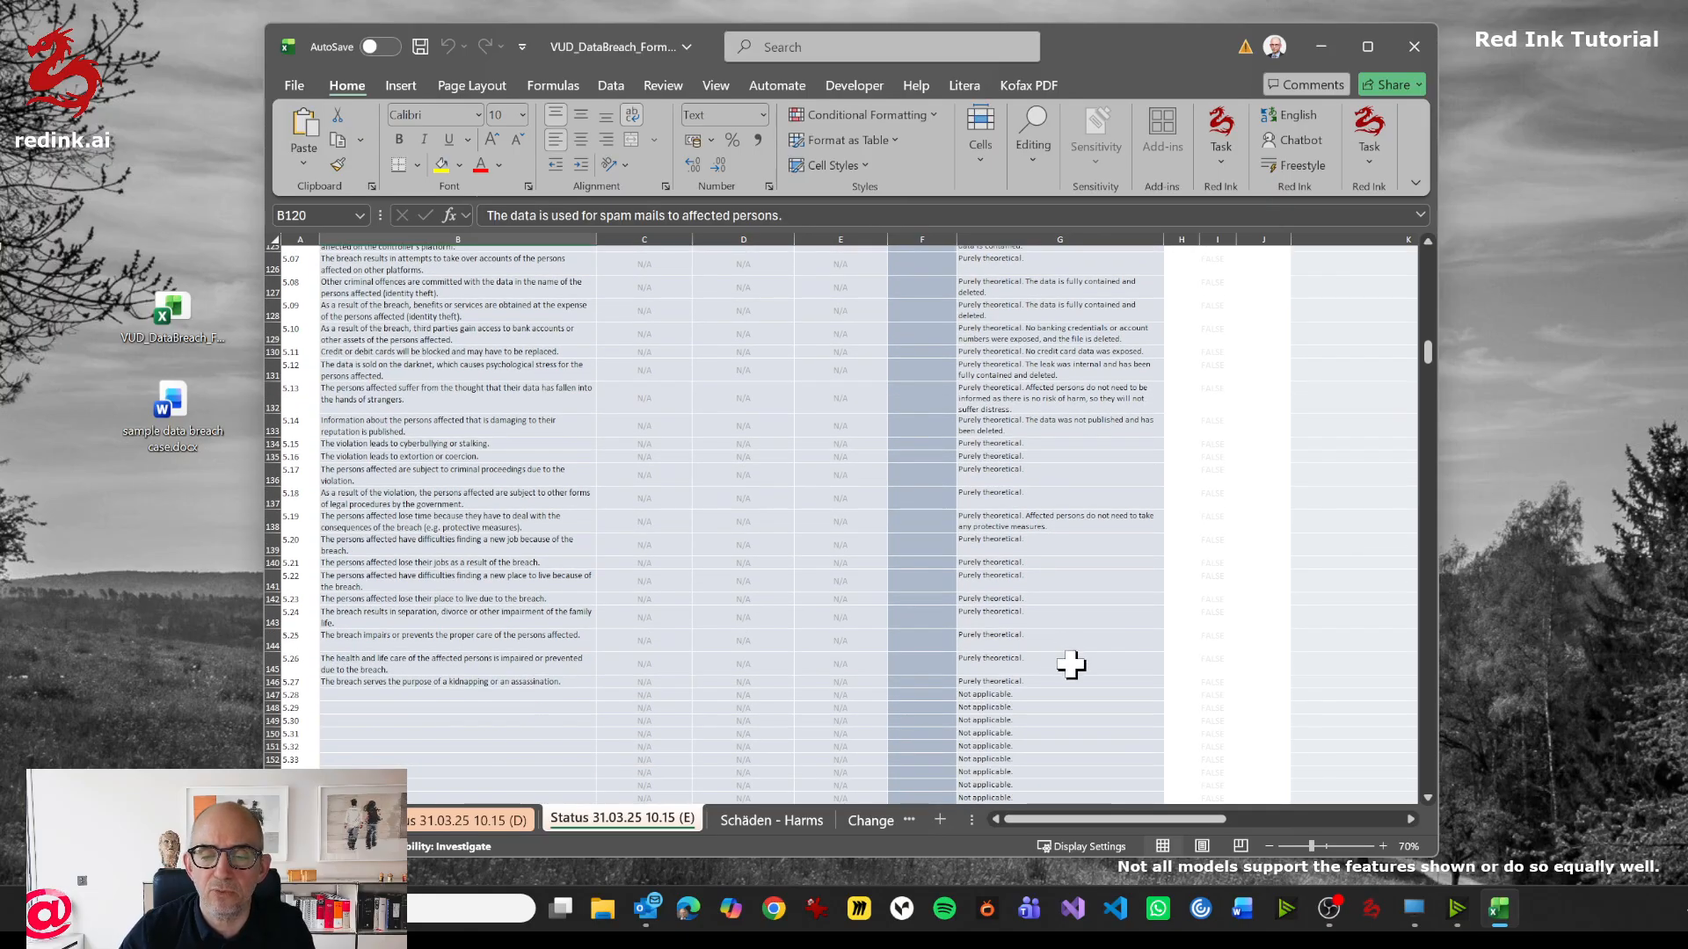
{"action": "left_click", "coordinate": [1062, 658], "text": "shift"}
{"action": "scroll", "coordinate": [1072, 651], "scroll_direction": "up", "scroll_amount": 2}
{"action": "scroll", "coordinate": [1073, 651], "scroll_direction": "up", "scroll_amount": 2}
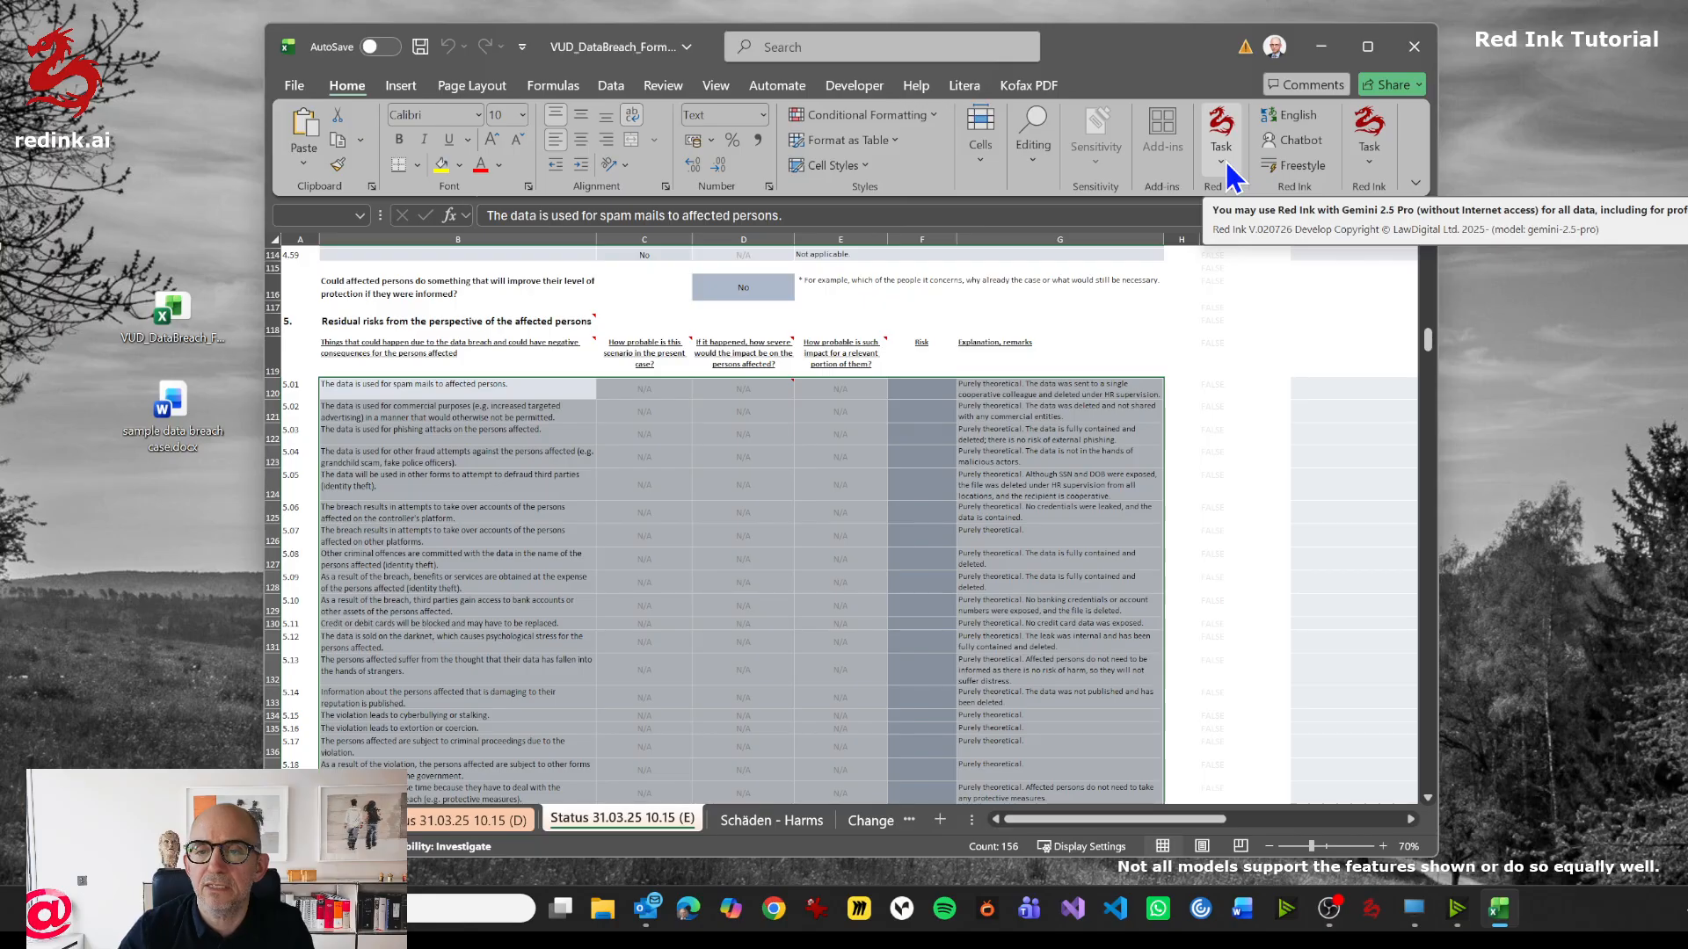
Run Freestyle on the selected cells with the prompt "Complete the dropdowns for all columns in c, d and e based on the existing assessments.".
{"action": "left_click", "coordinate": [1305, 165]}
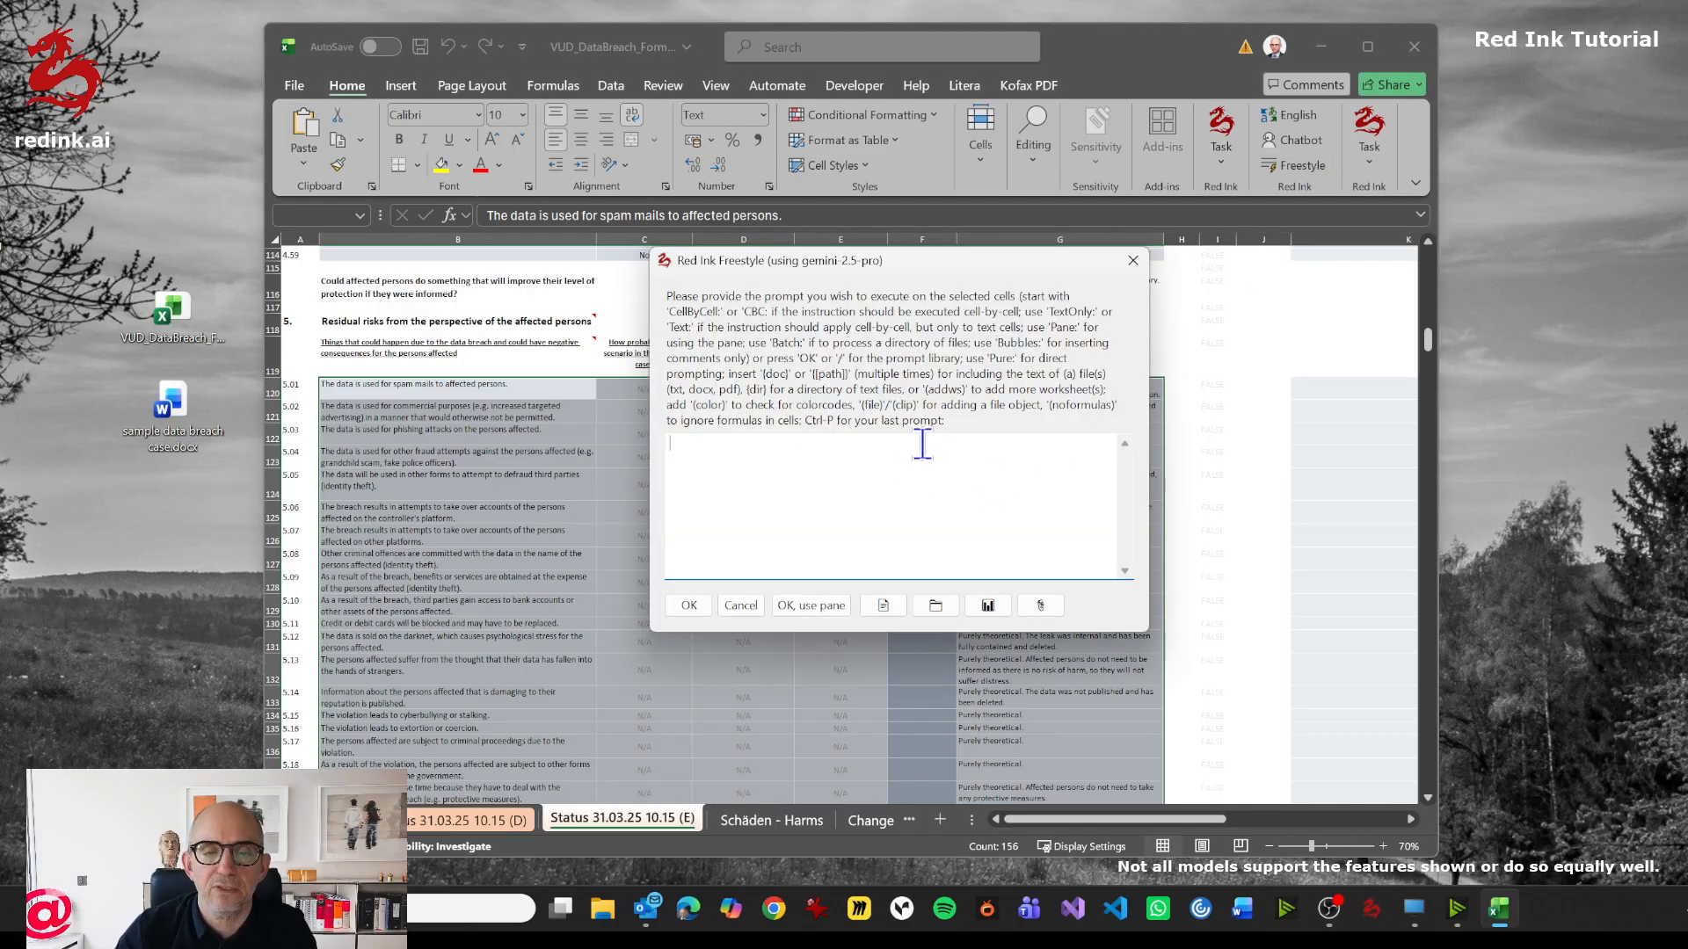
{"action": "type", "text": "Com"}
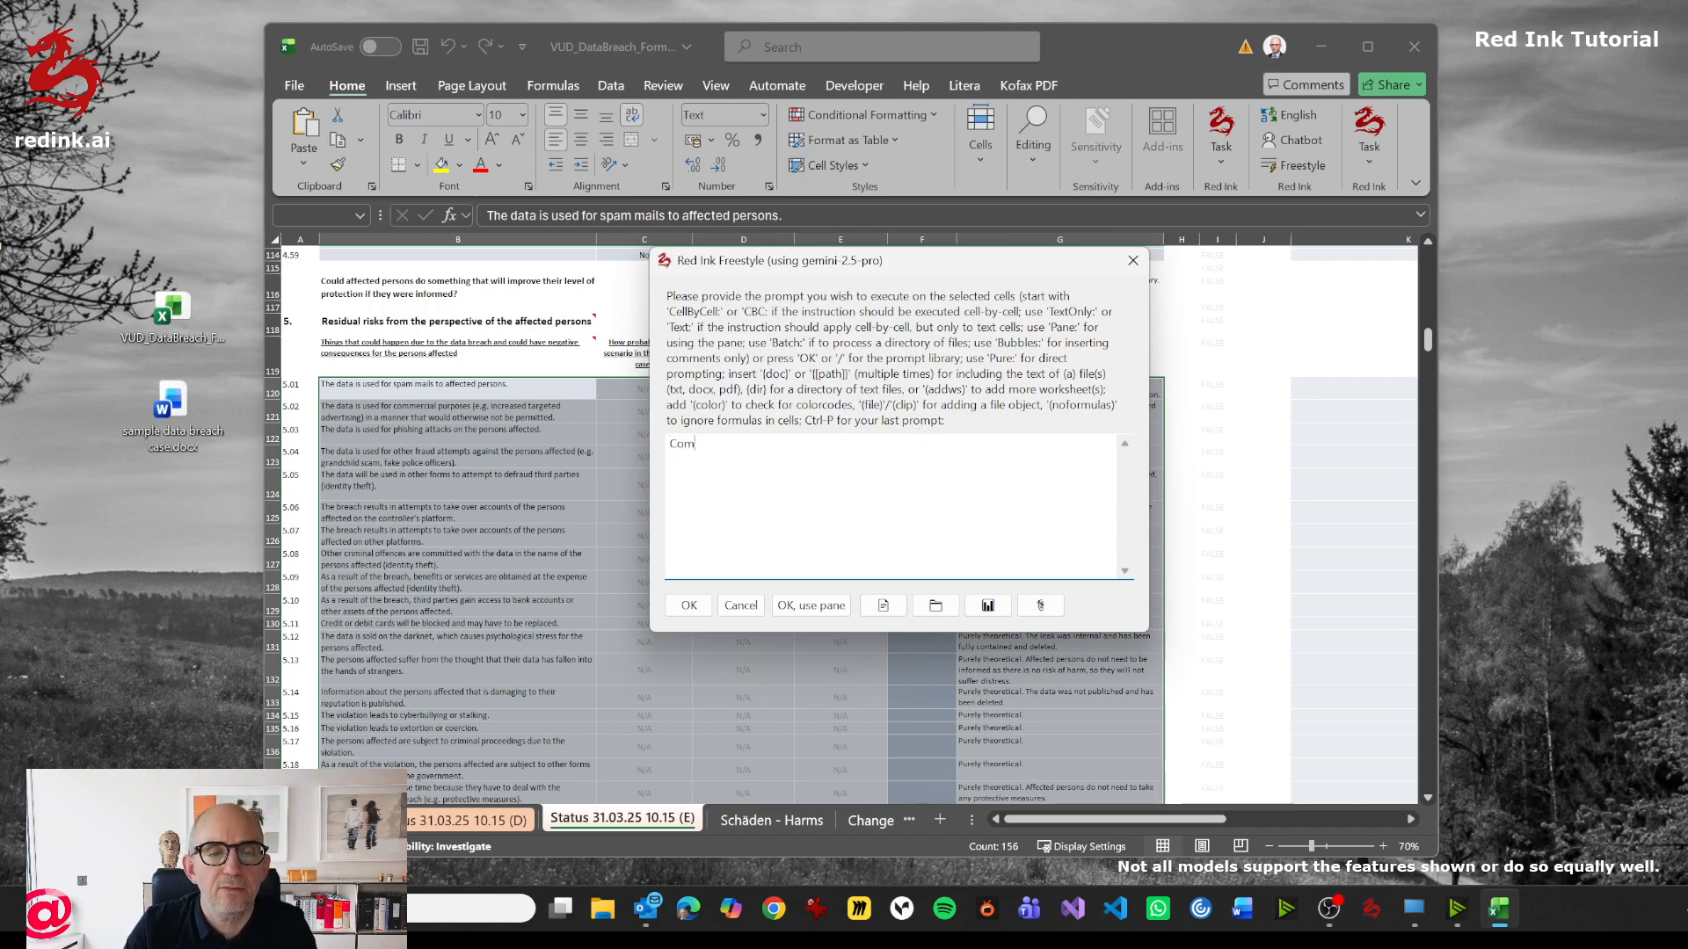
{"action": "type", "text": "plete "}
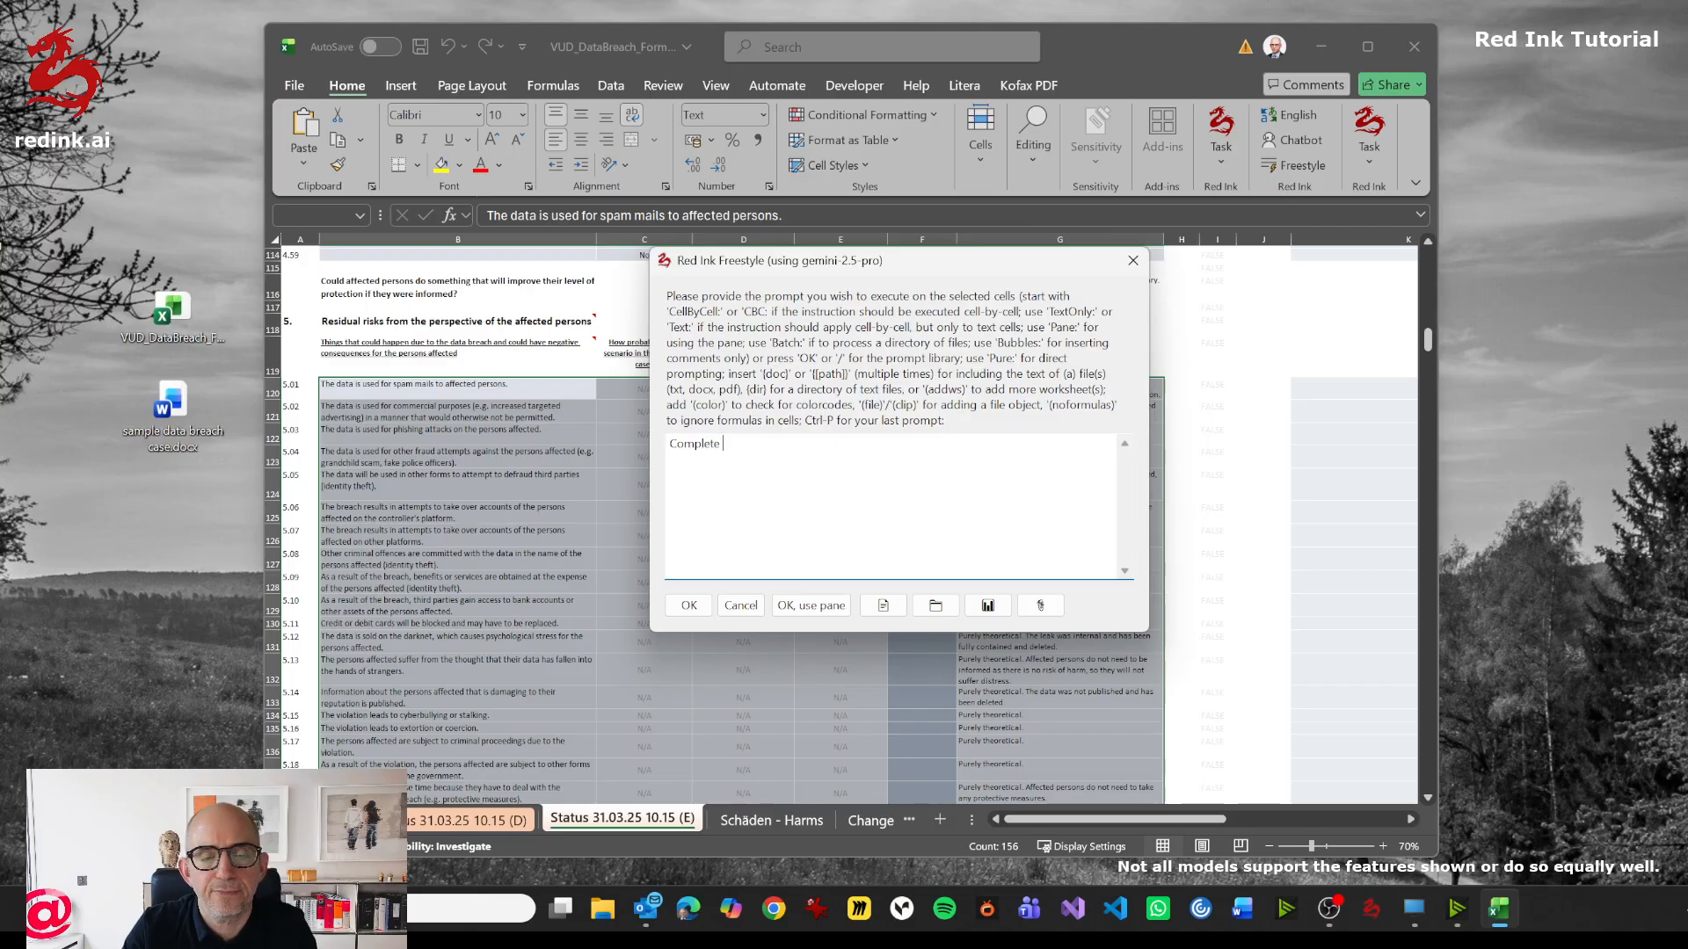
{"action": "type", "text": "the dropdow"}
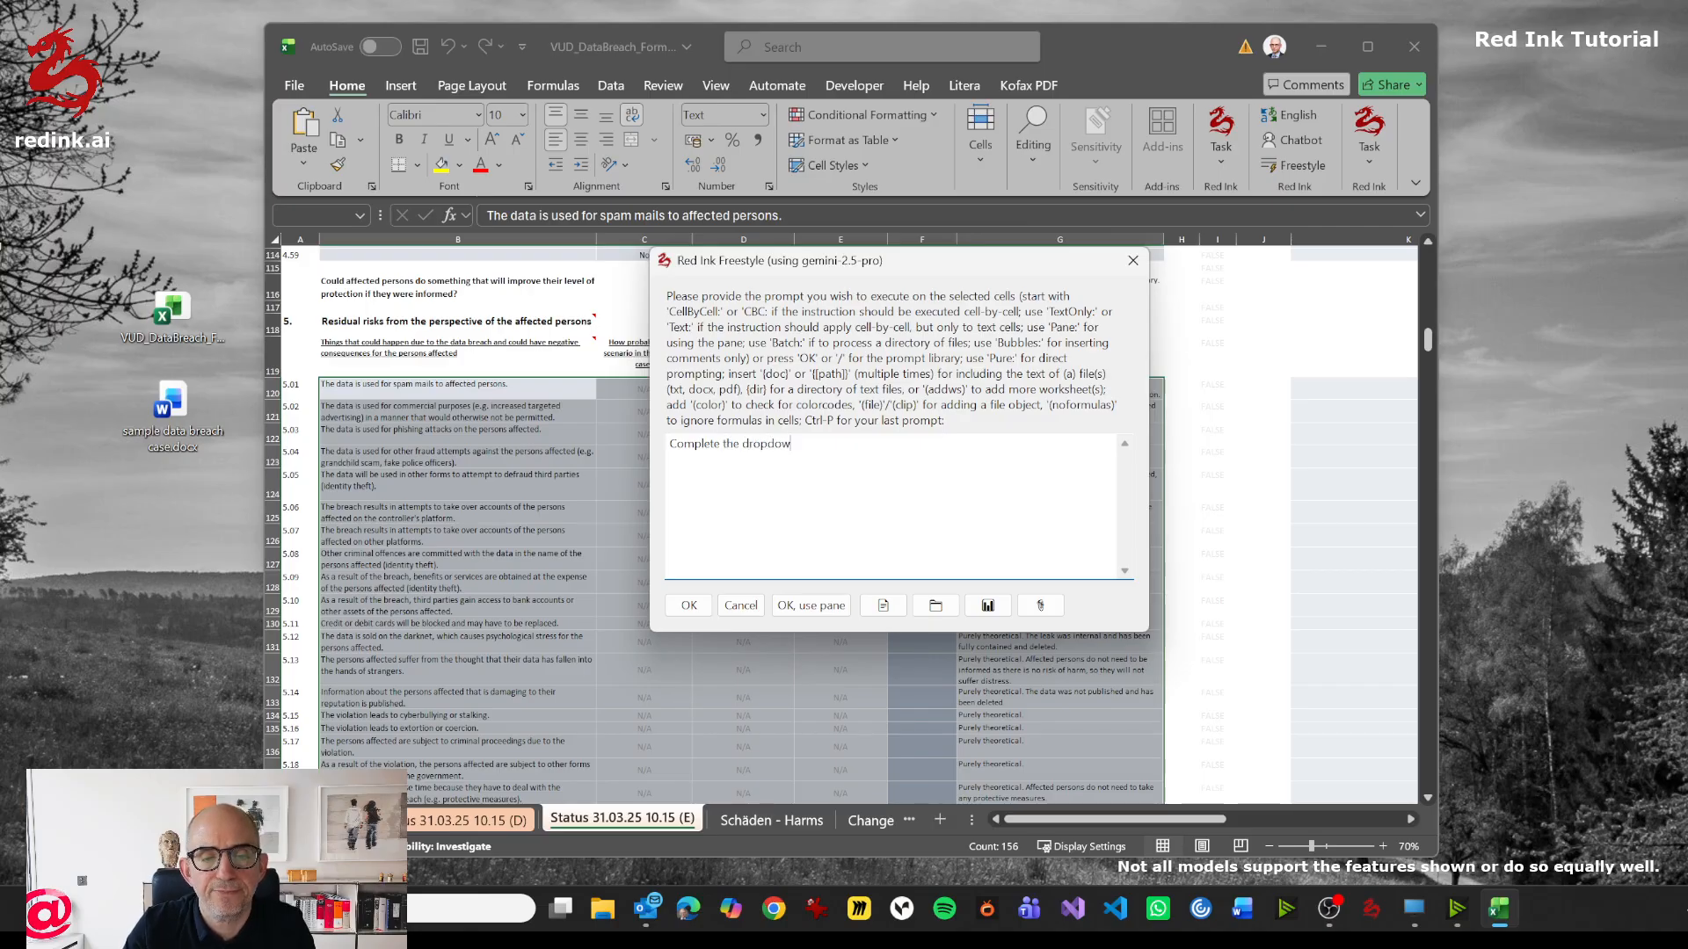
{"action": "type", "text": "ns for "}
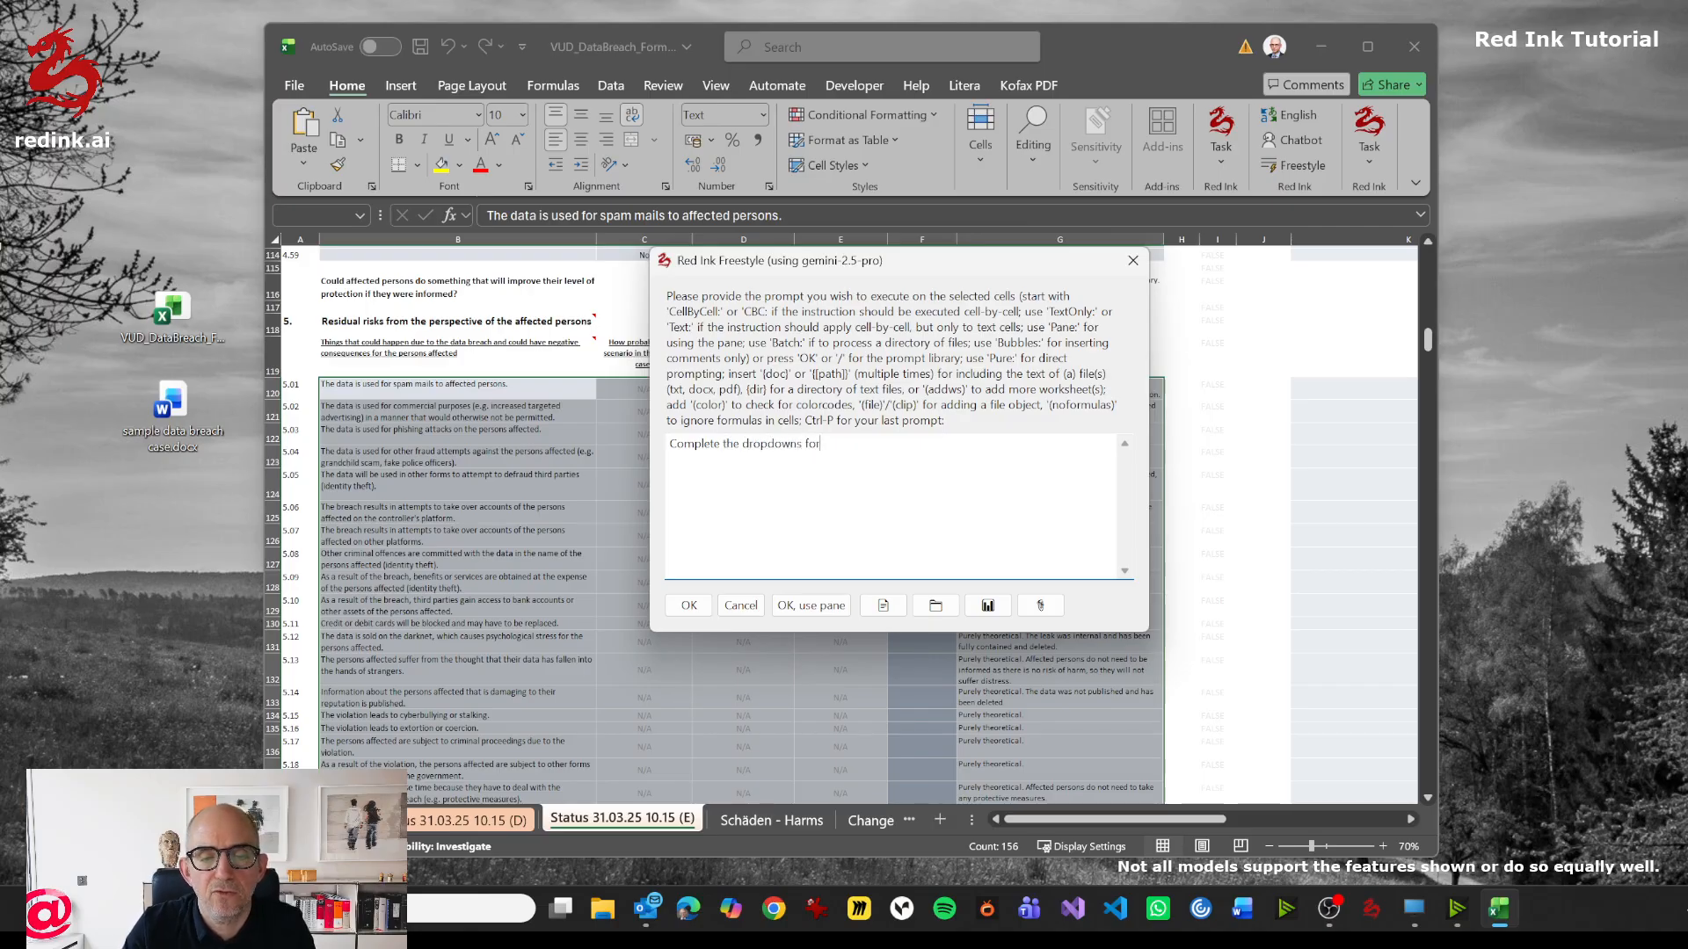
{"action": "type", "text": "all "}
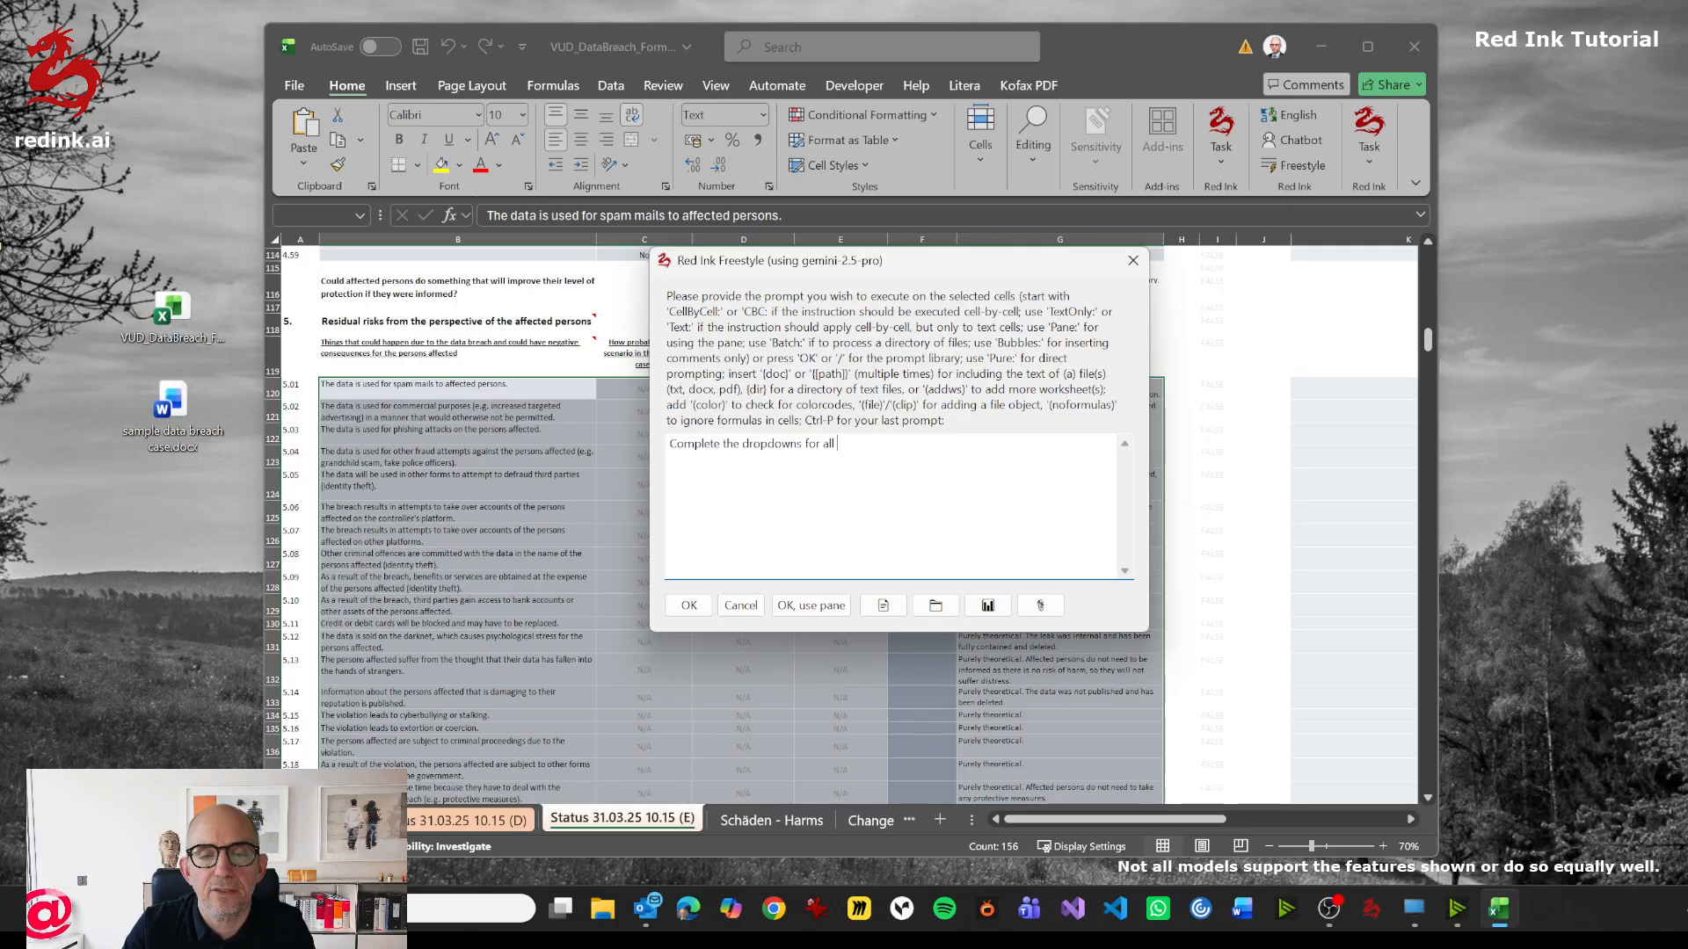
{"action": "type", "text": "columns in c"}
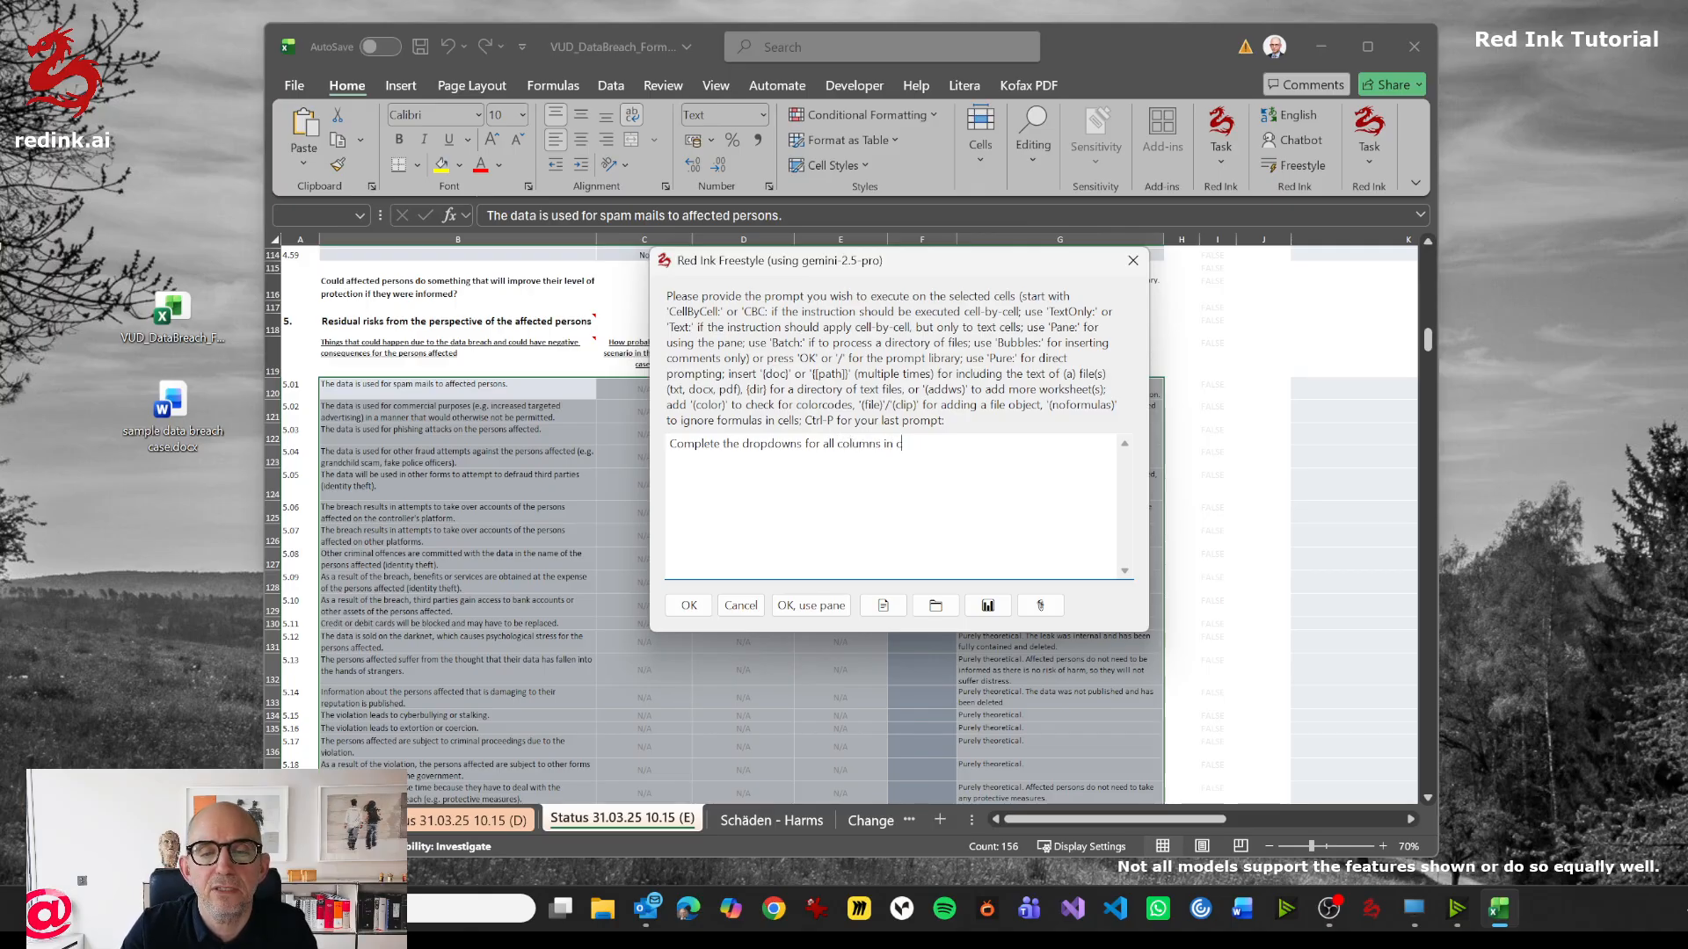
{"action": "type", "text": ", d "}
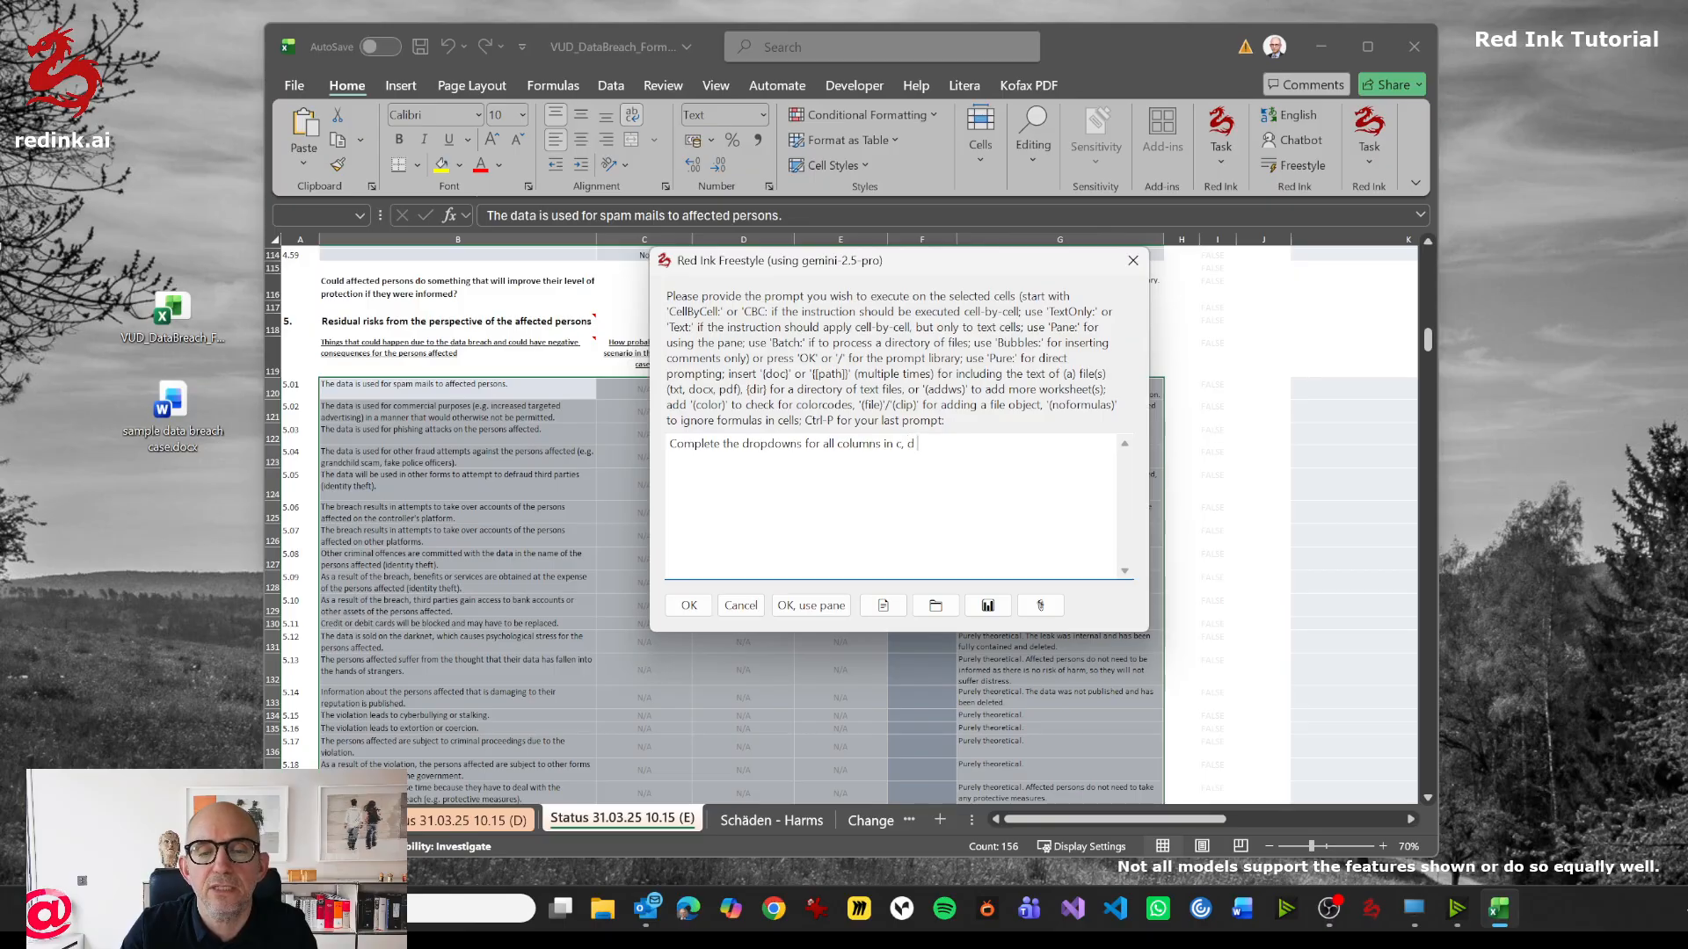
{"action": "type", "text": "and e"}
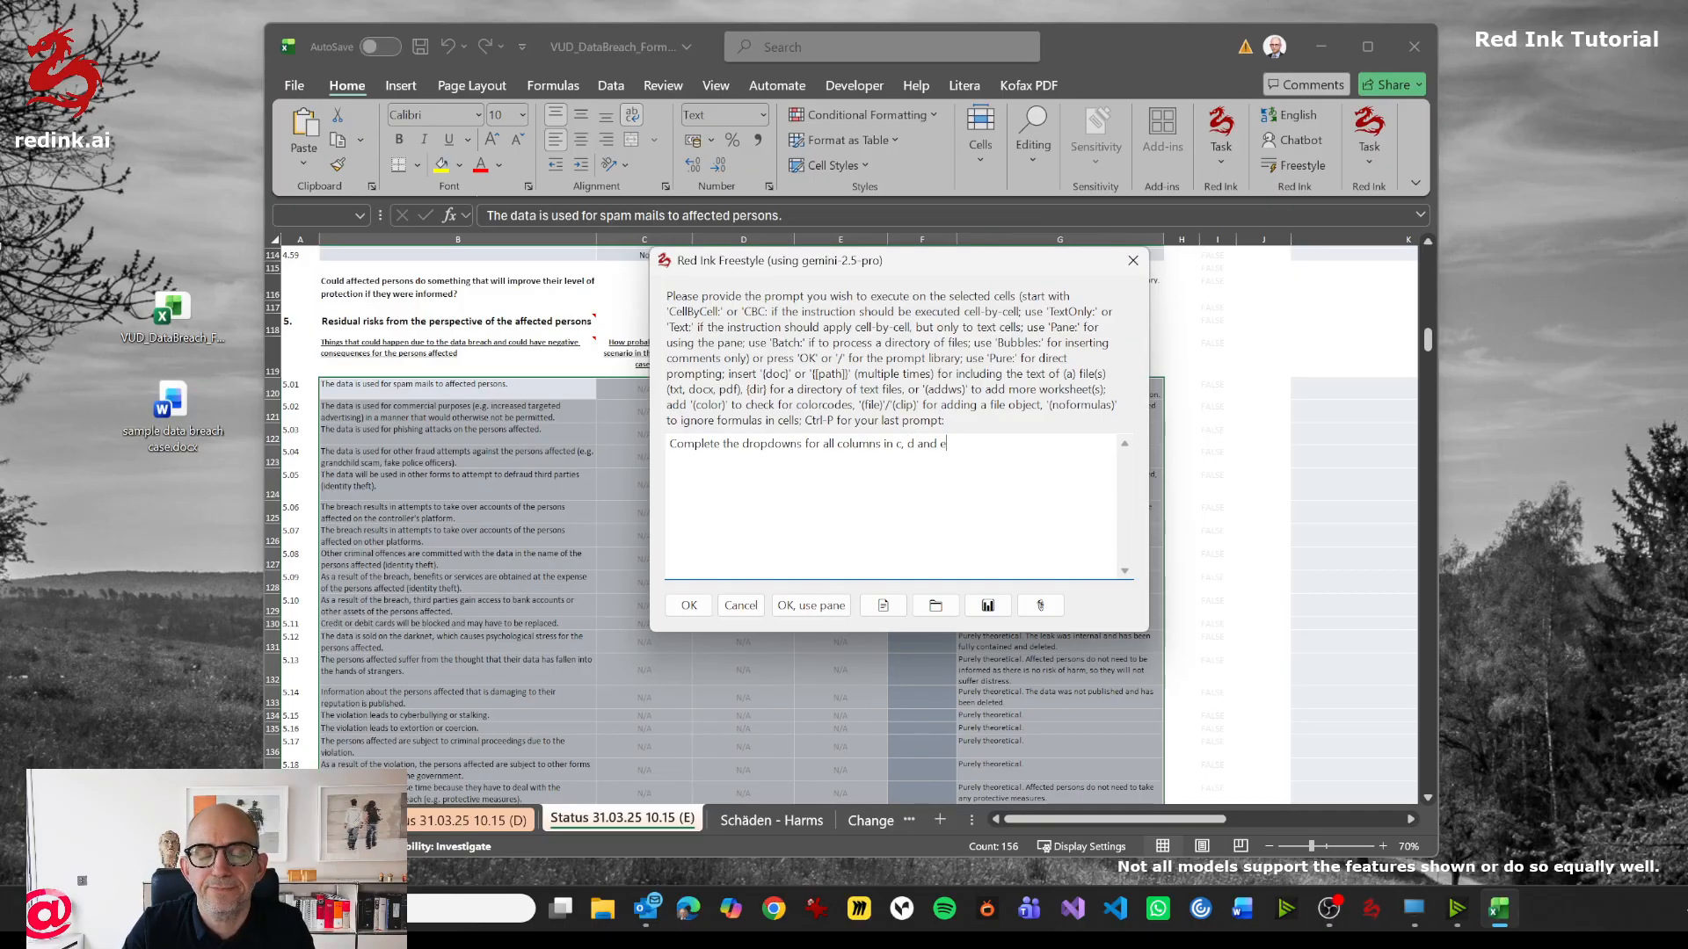
{"action": "type", "text": " base"}
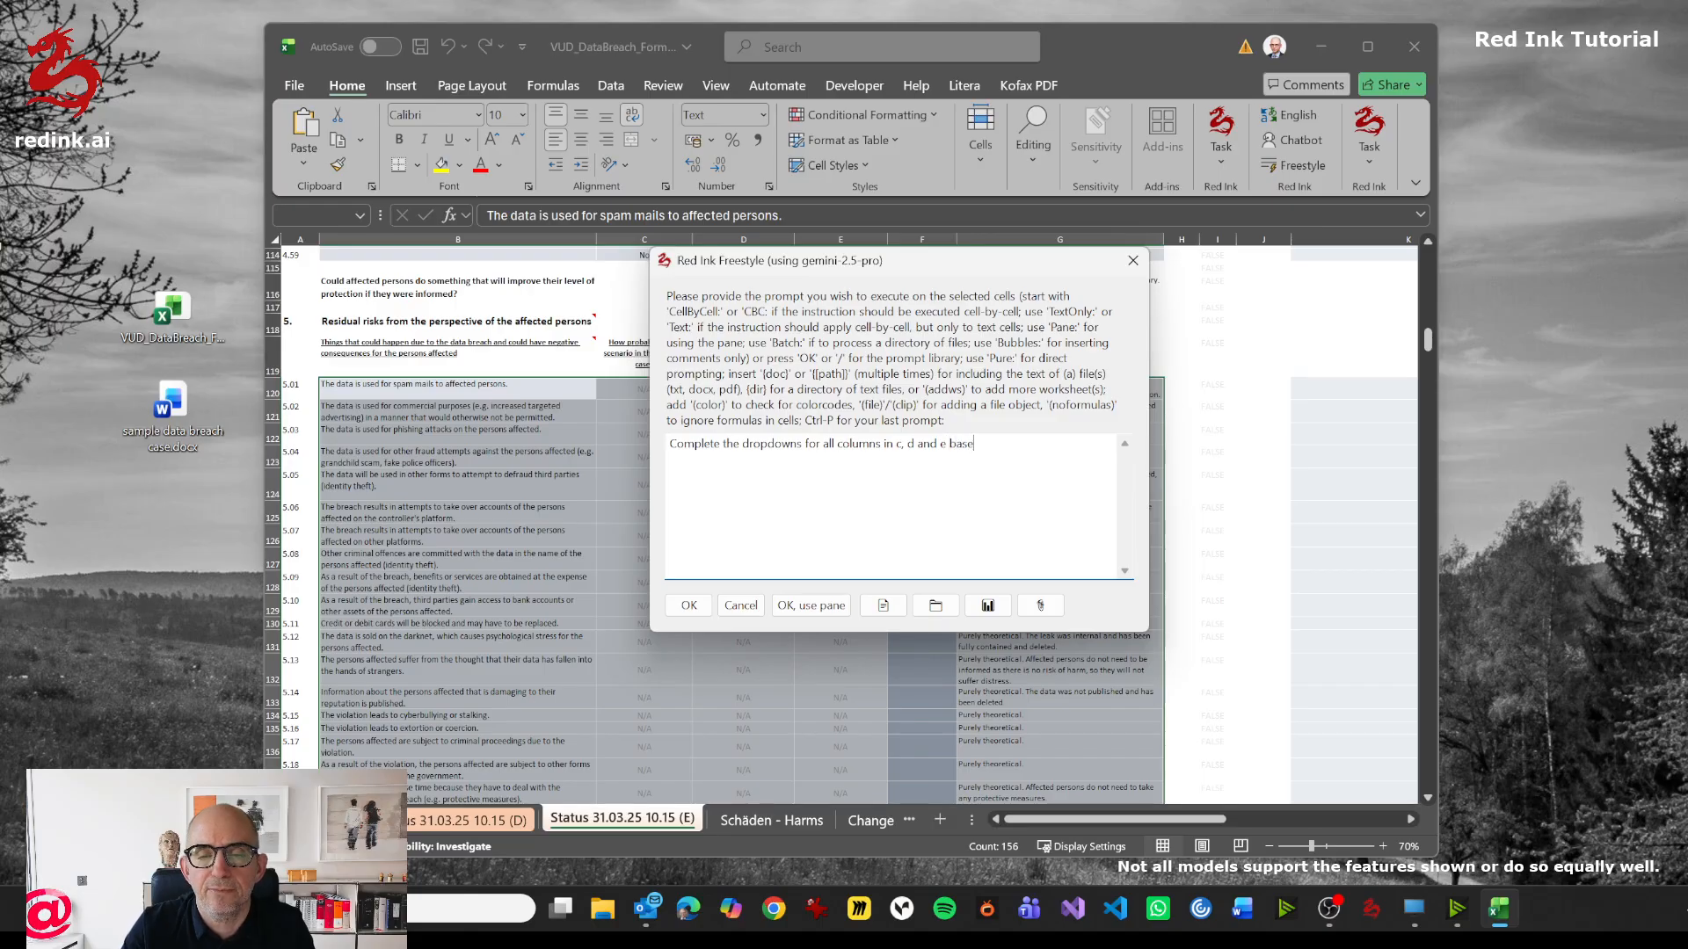
{"action": "type", "text": "d on the exis"}
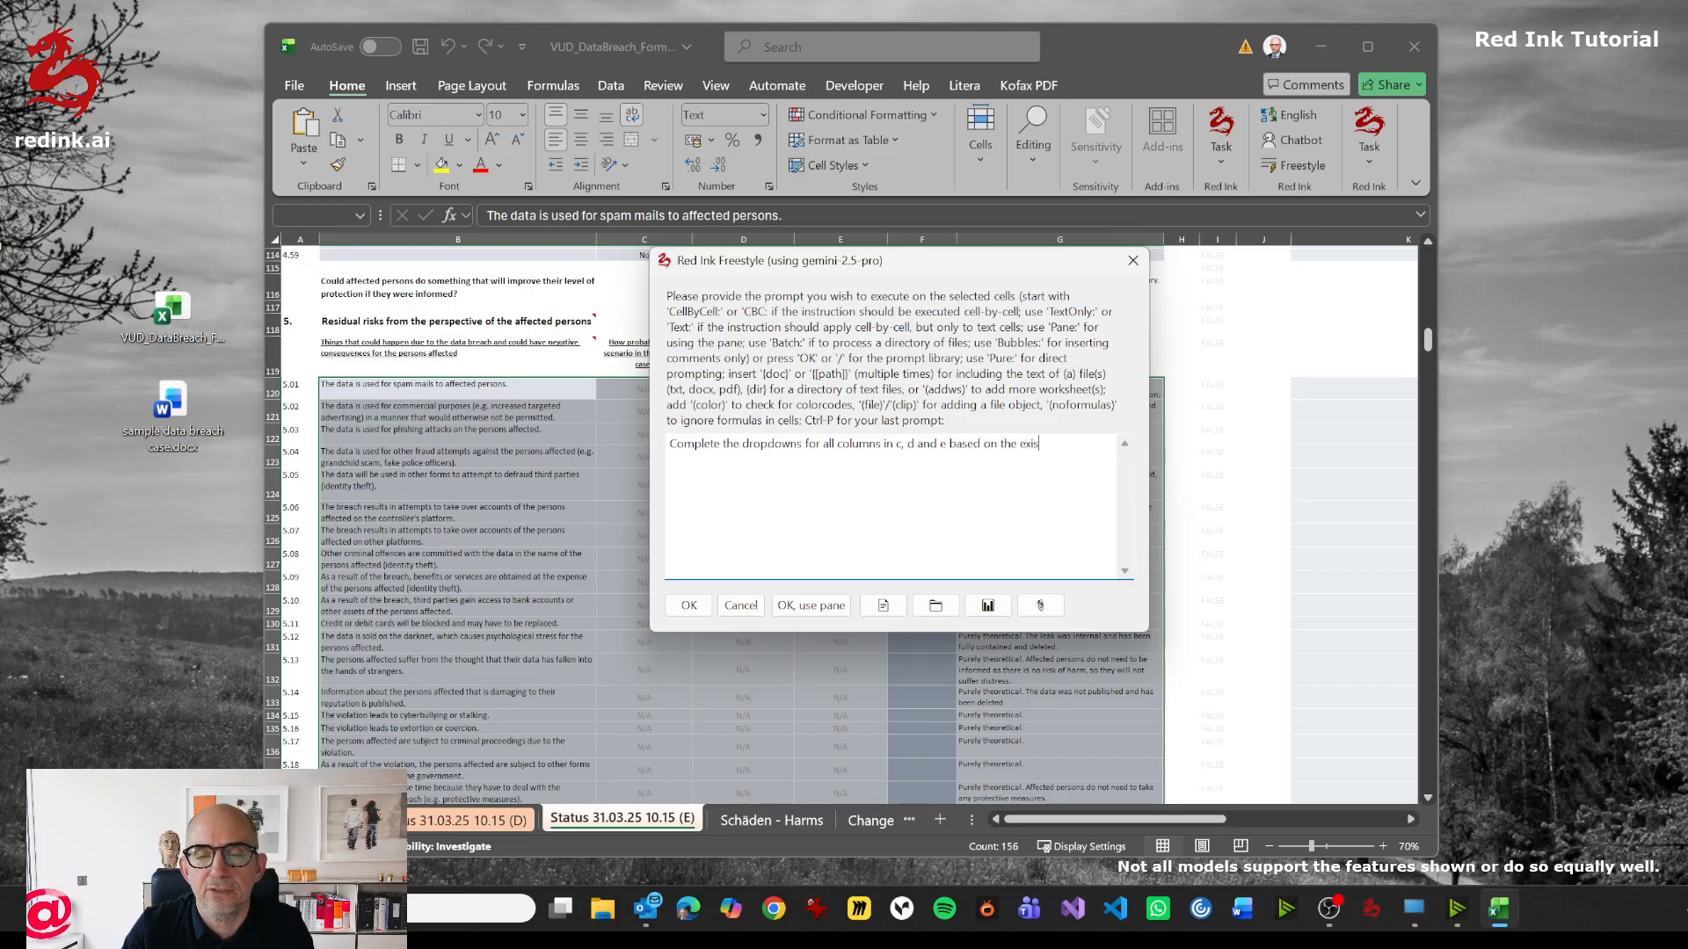
{"action": "type", "text": "ting assessments."}
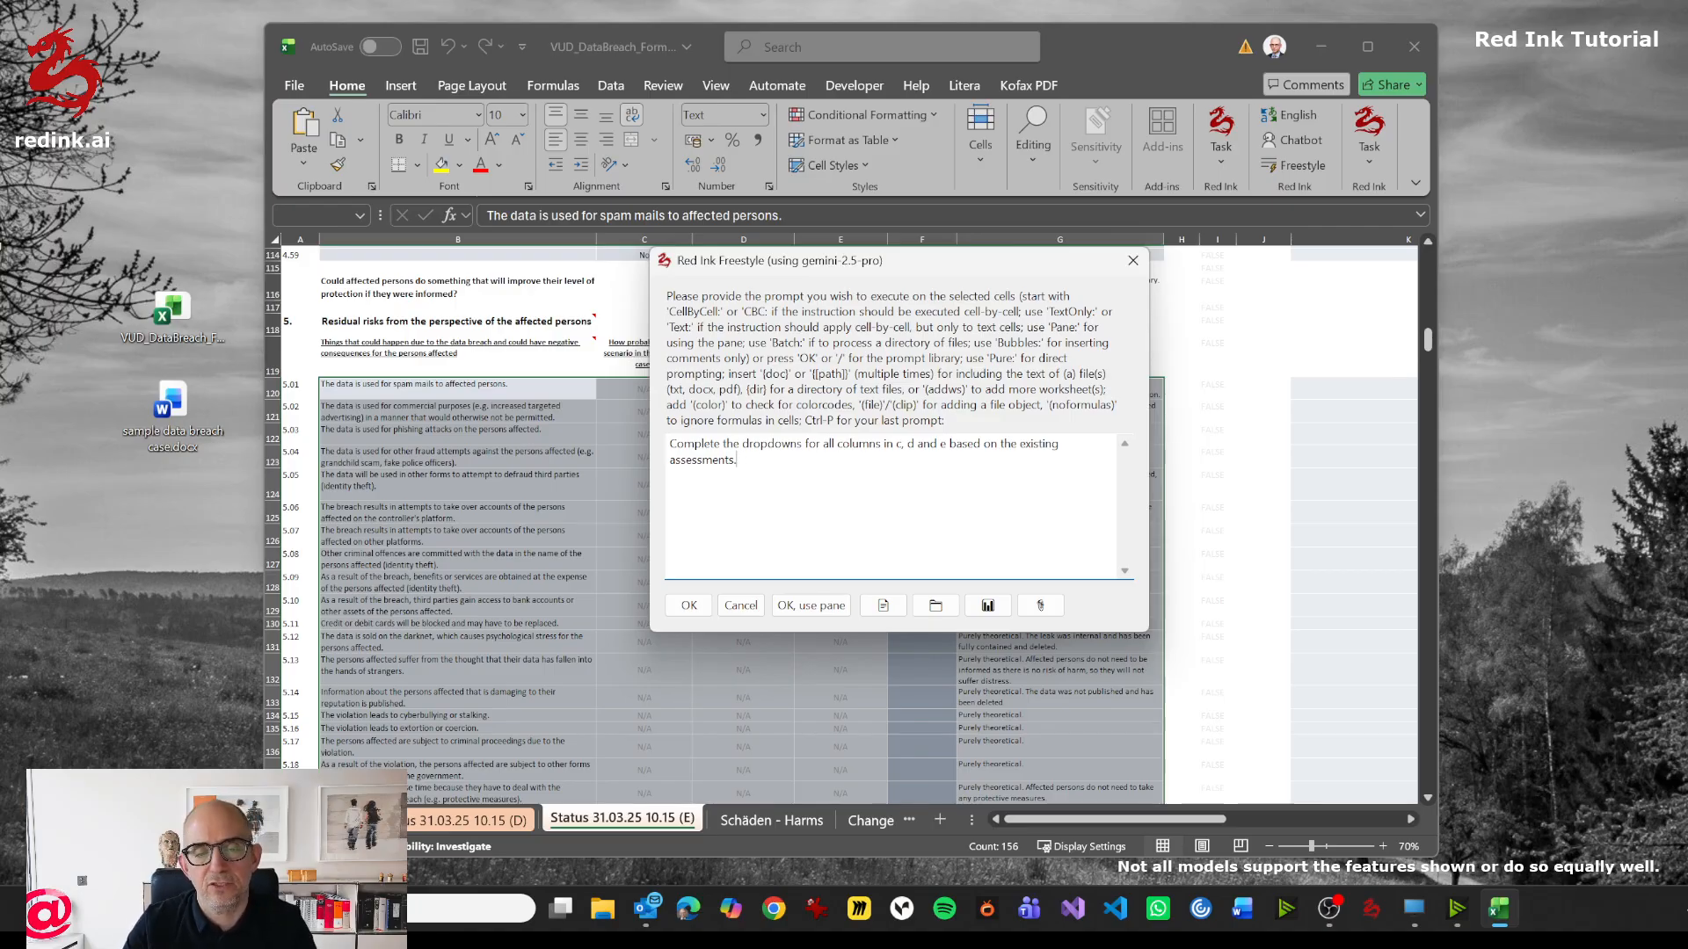
{"action": "key", "text": "Return"}
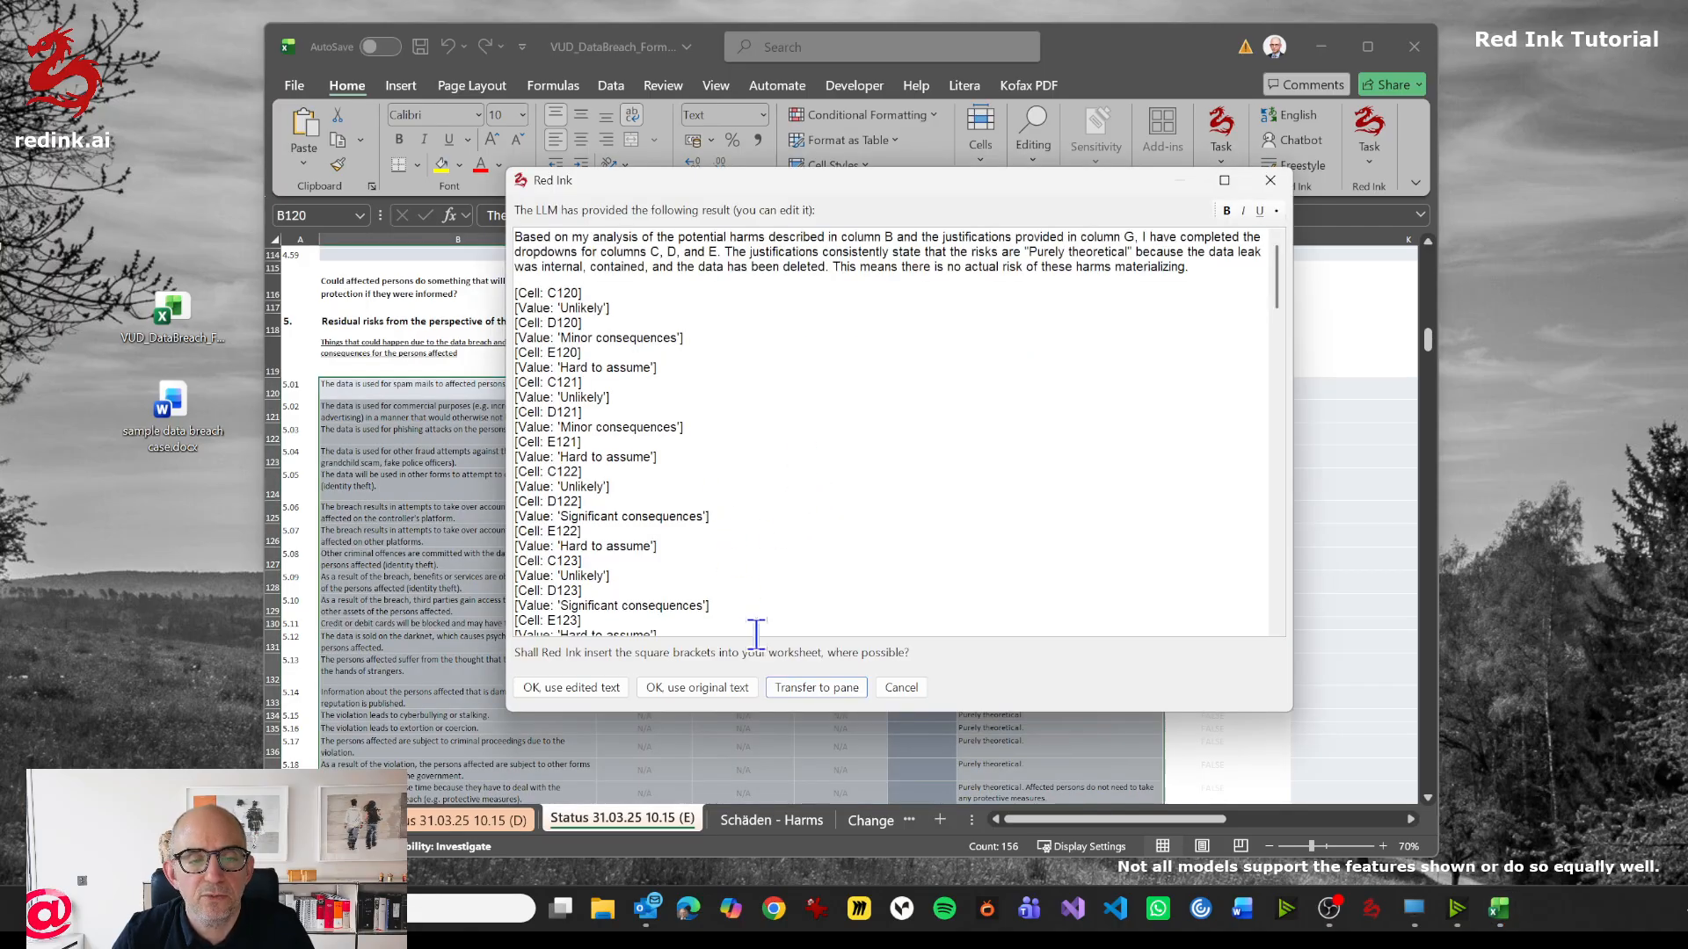
Insert the original LLM dropdown values into columns C, D and E of the selected risk rows and check the filled rows.
{"action": "left_click", "coordinate": [689, 686]}
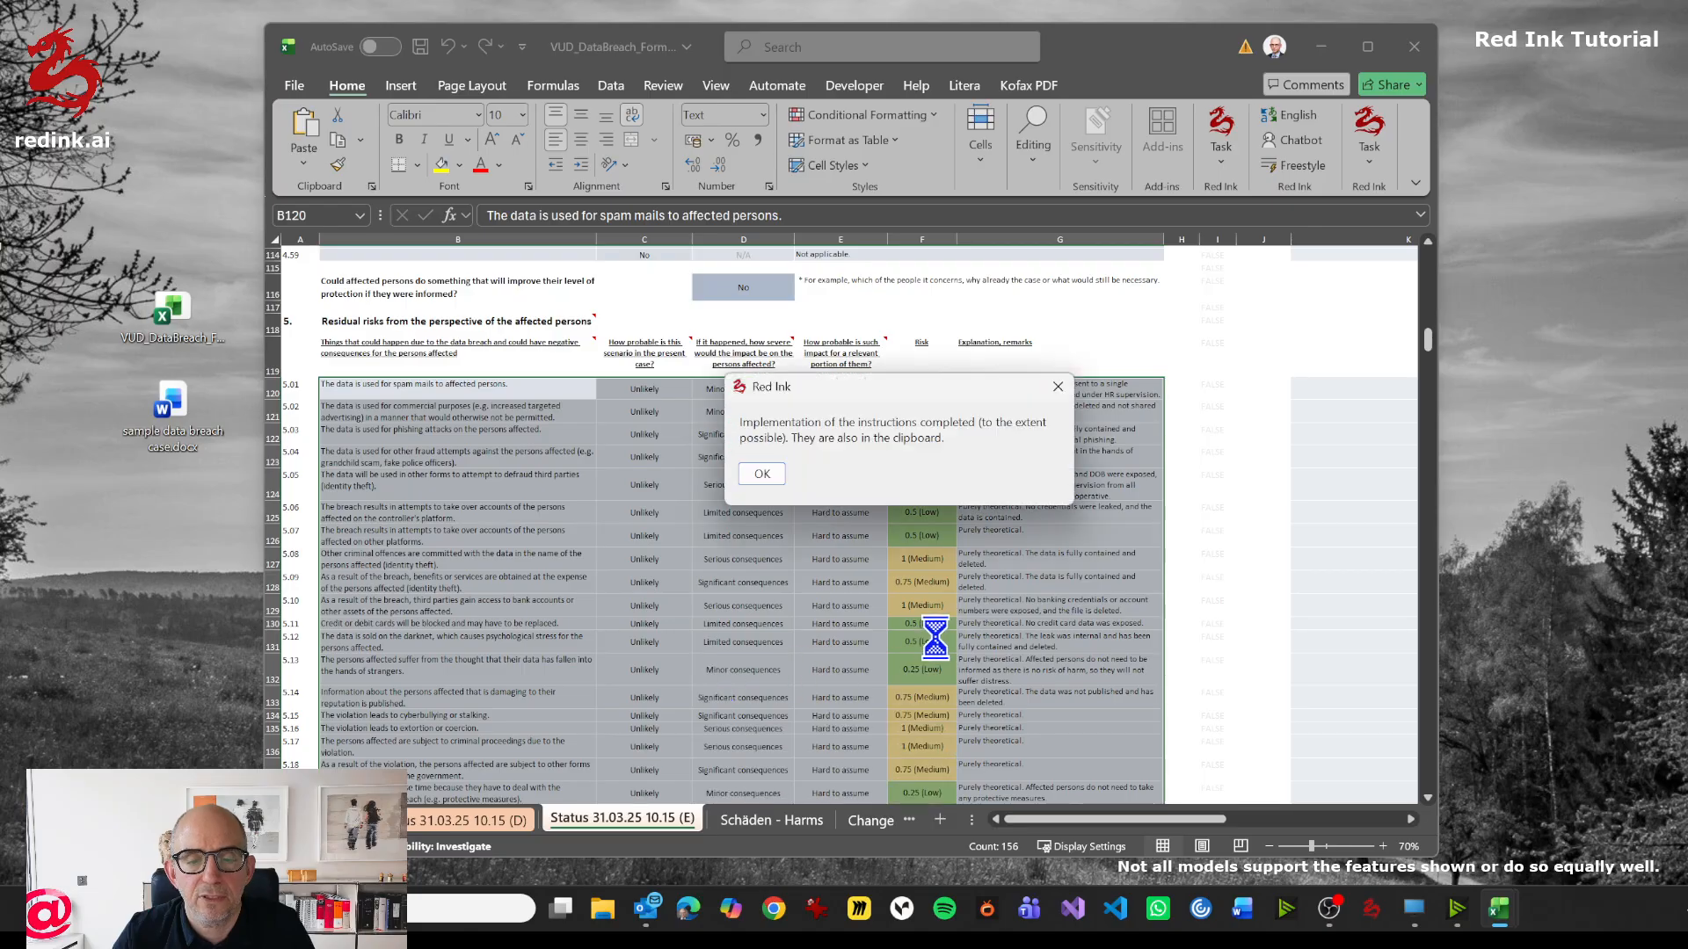
{"action": "left_click", "coordinate": [762, 474]}
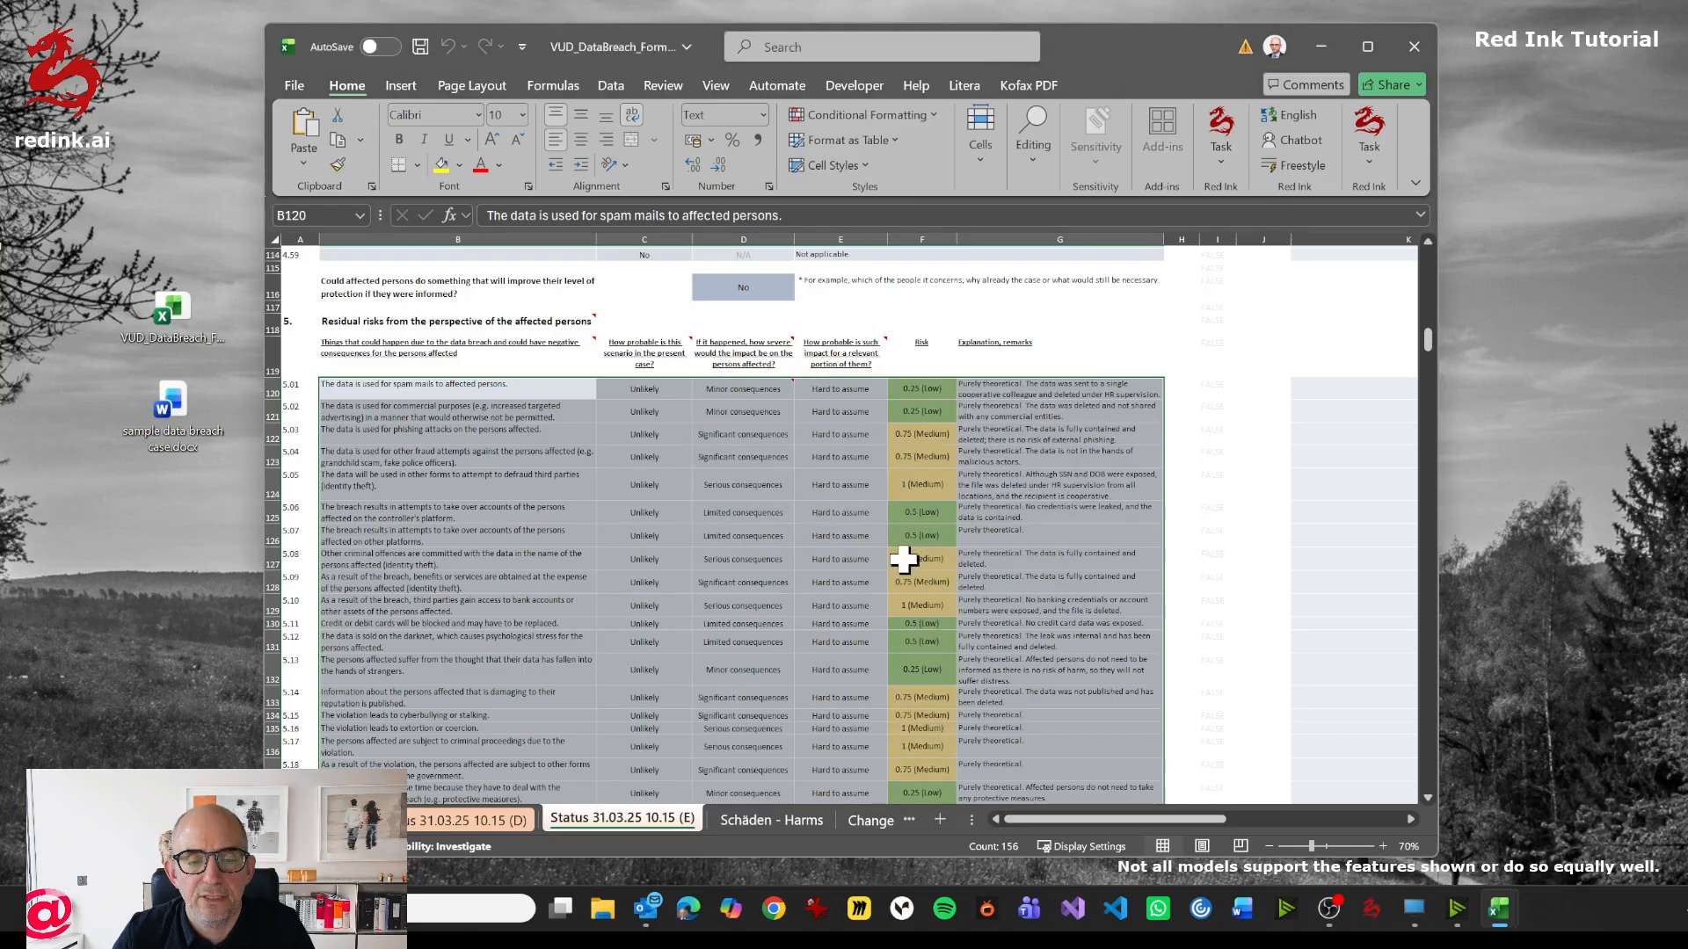
{"action": "scroll", "coordinate": [912, 568], "scroll_direction": "down", "scroll_amount": 2}
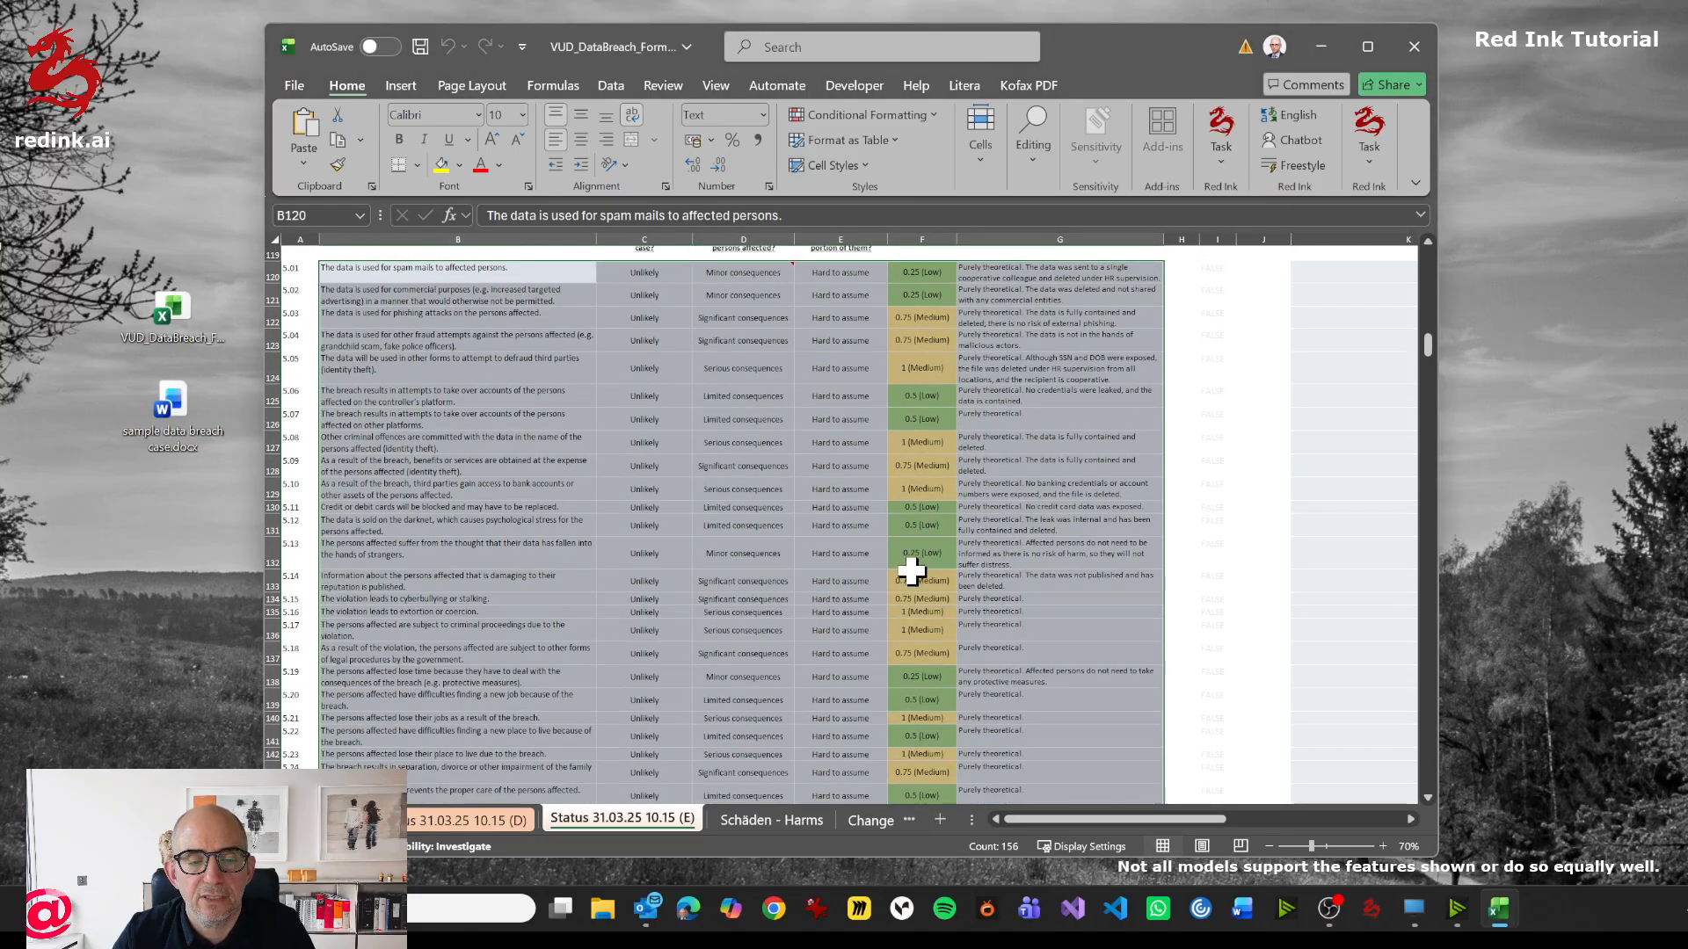
{"action": "scroll", "coordinate": [910, 572], "scroll_direction": "down", "scroll_amount": 2}
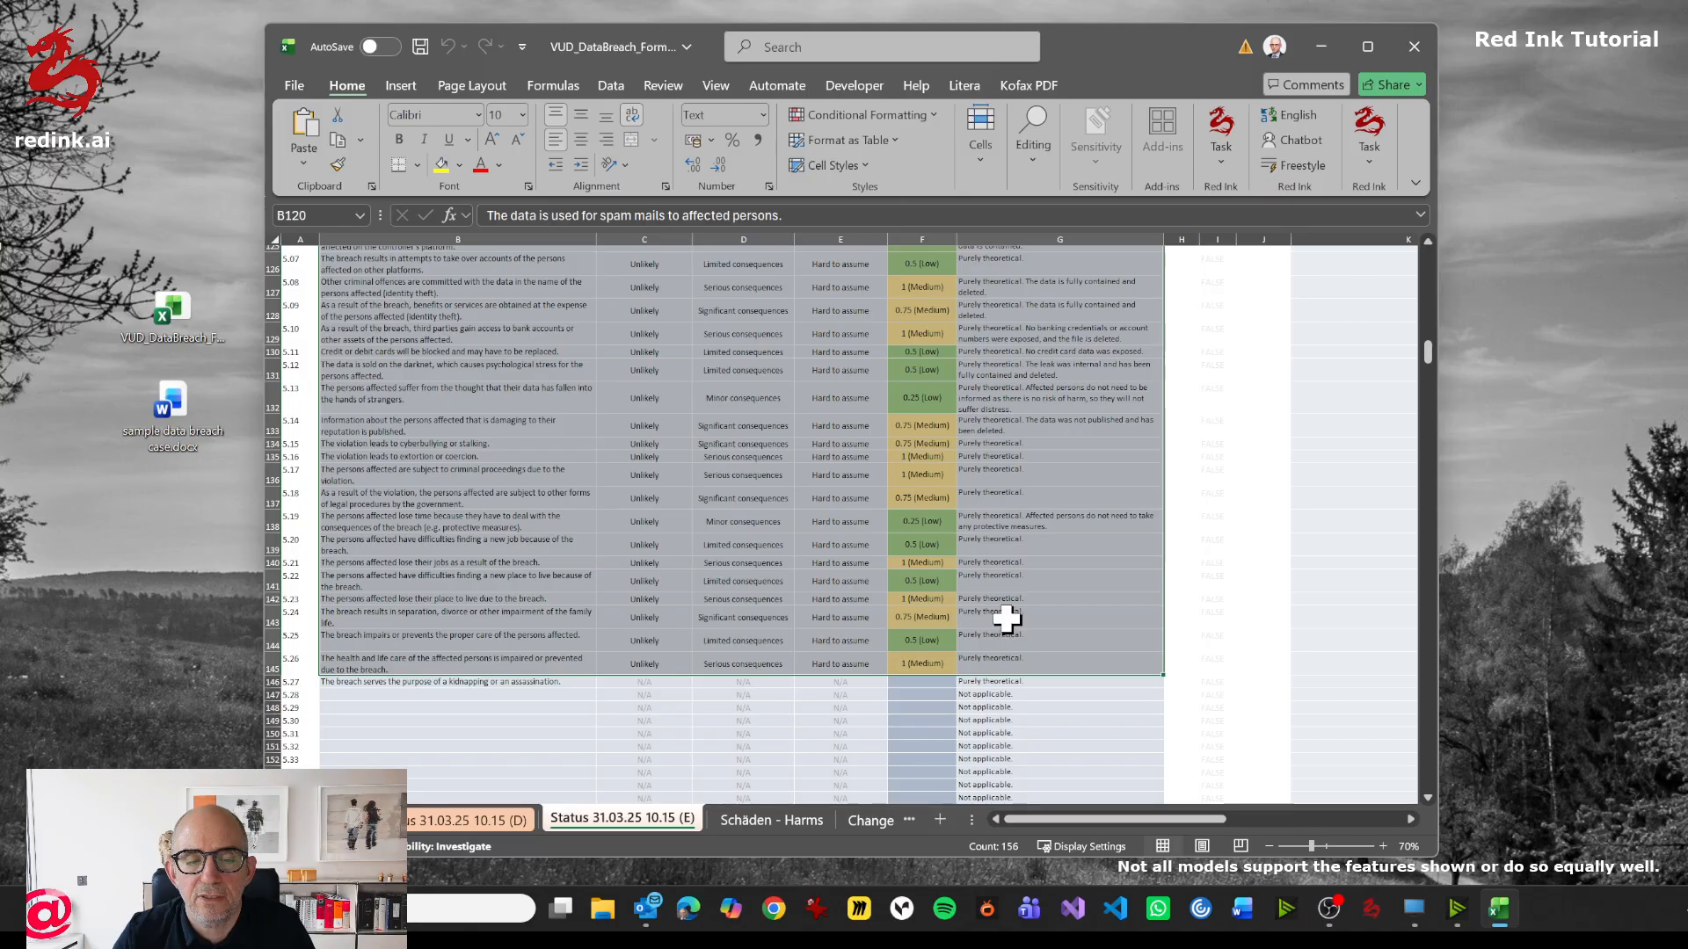
Review the completed dropdowns, risk ratings and explanations for residual risks 5.01 to 5.26 and the risk scales, then select the severity cell of risk 5.08.
{"action": "scroll", "coordinate": [1005, 615], "scroll_direction": "up", "scroll_amount": 5}
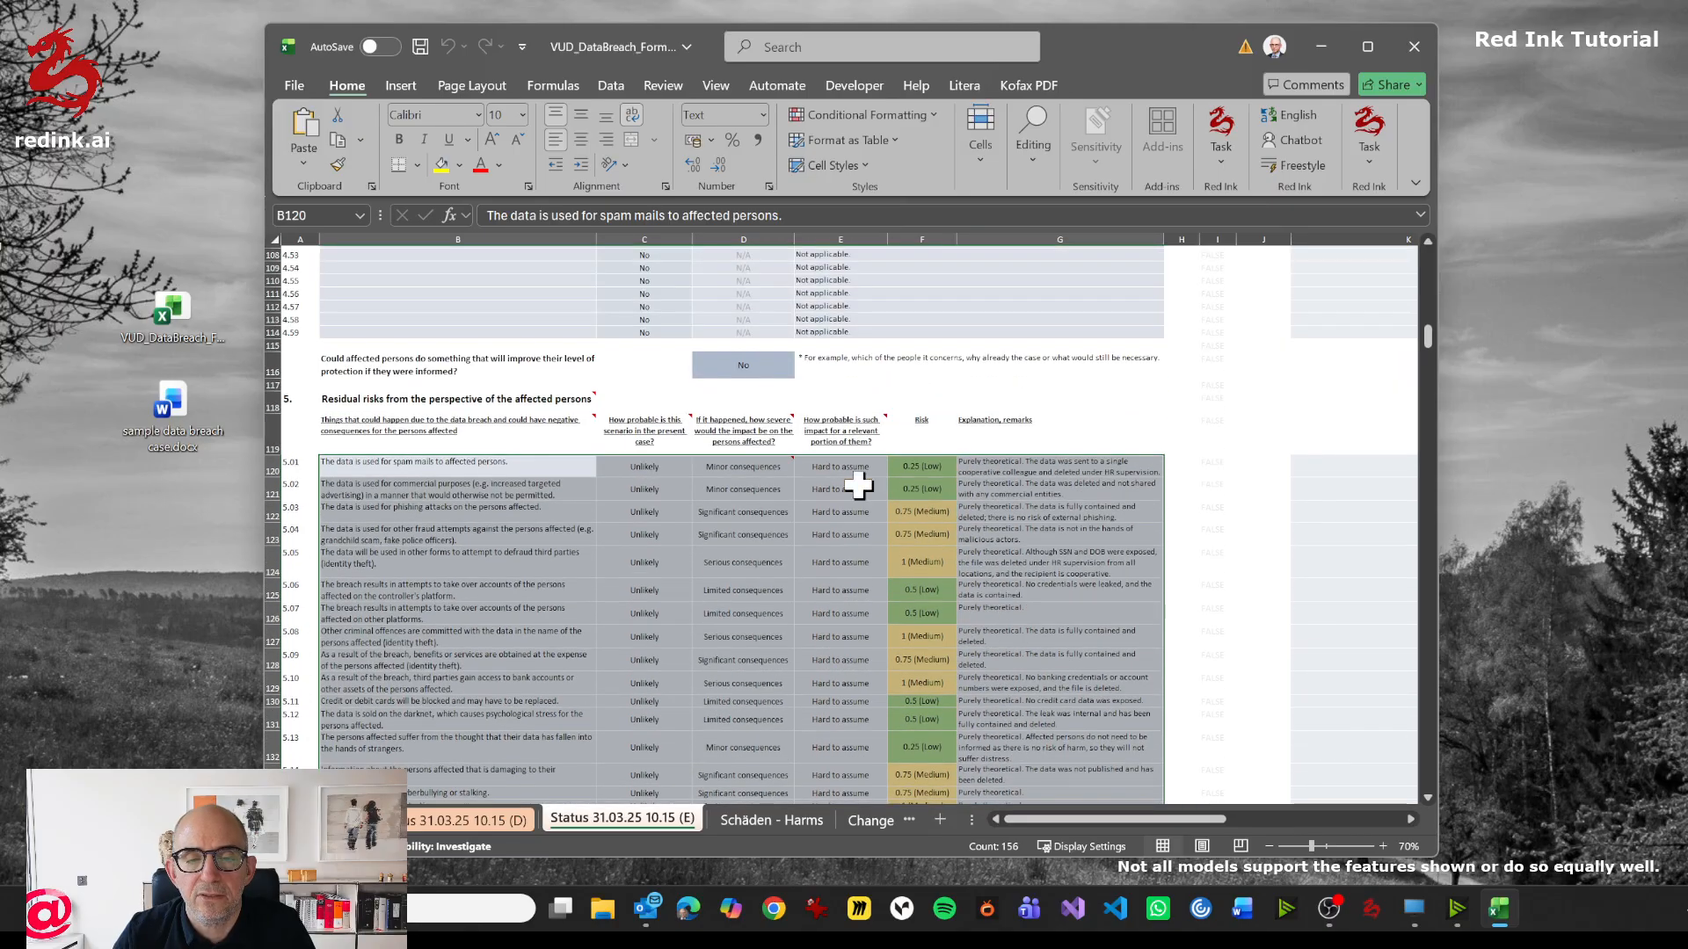
{"action": "scroll", "coordinate": [860, 567], "scroll_direction": "down", "scroll_amount": 8}
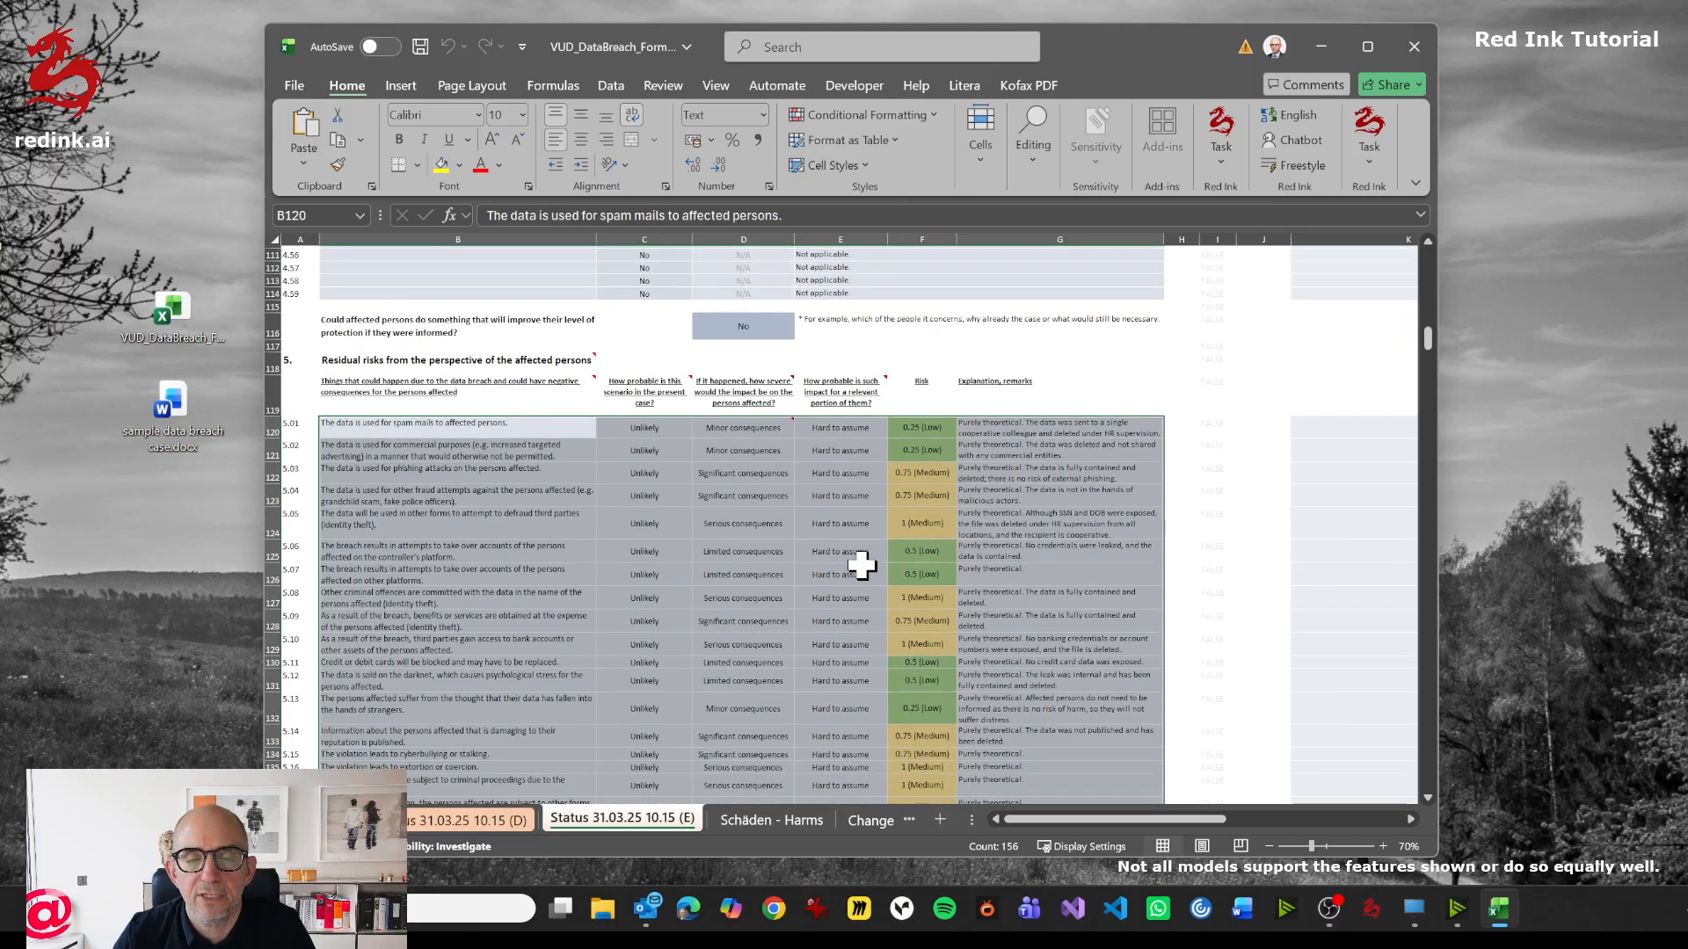
{"action": "scroll", "coordinate": [863, 569], "scroll_direction": "down", "scroll_amount": 1}
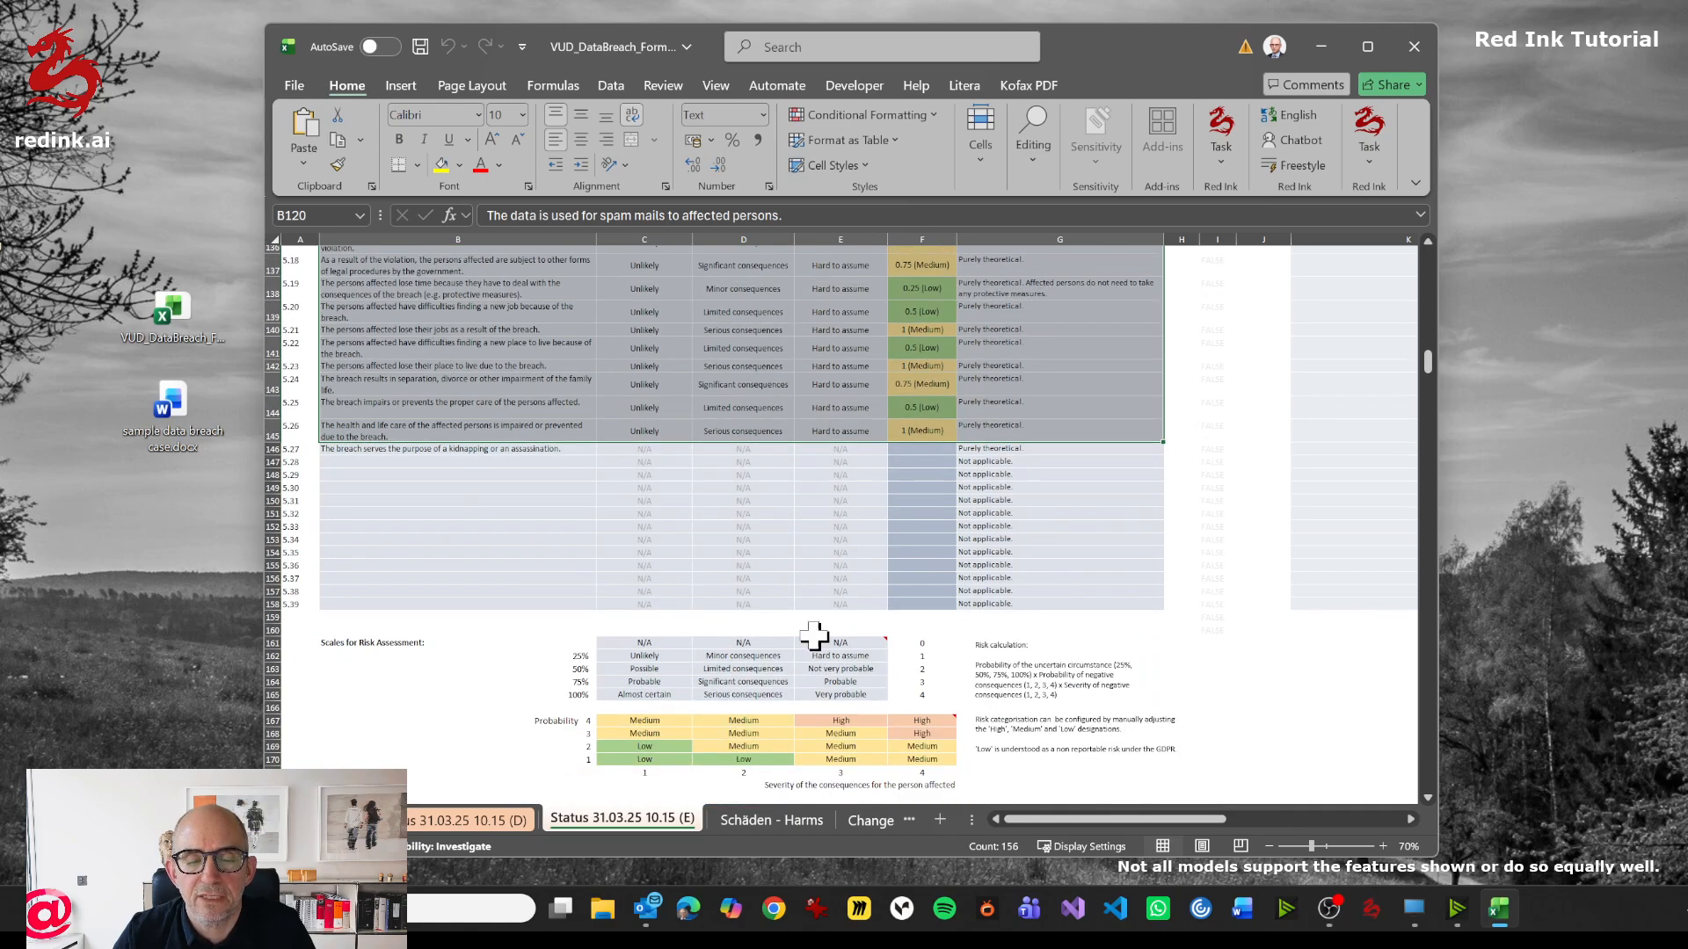
{"action": "scroll", "coordinate": [1010, 594], "scroll_direction": "up", "scroll_amount": 1}
{"action": "scroll", "coordinate": [1009, 594], "scroll_direction": "up", "scroll_amount": 4}
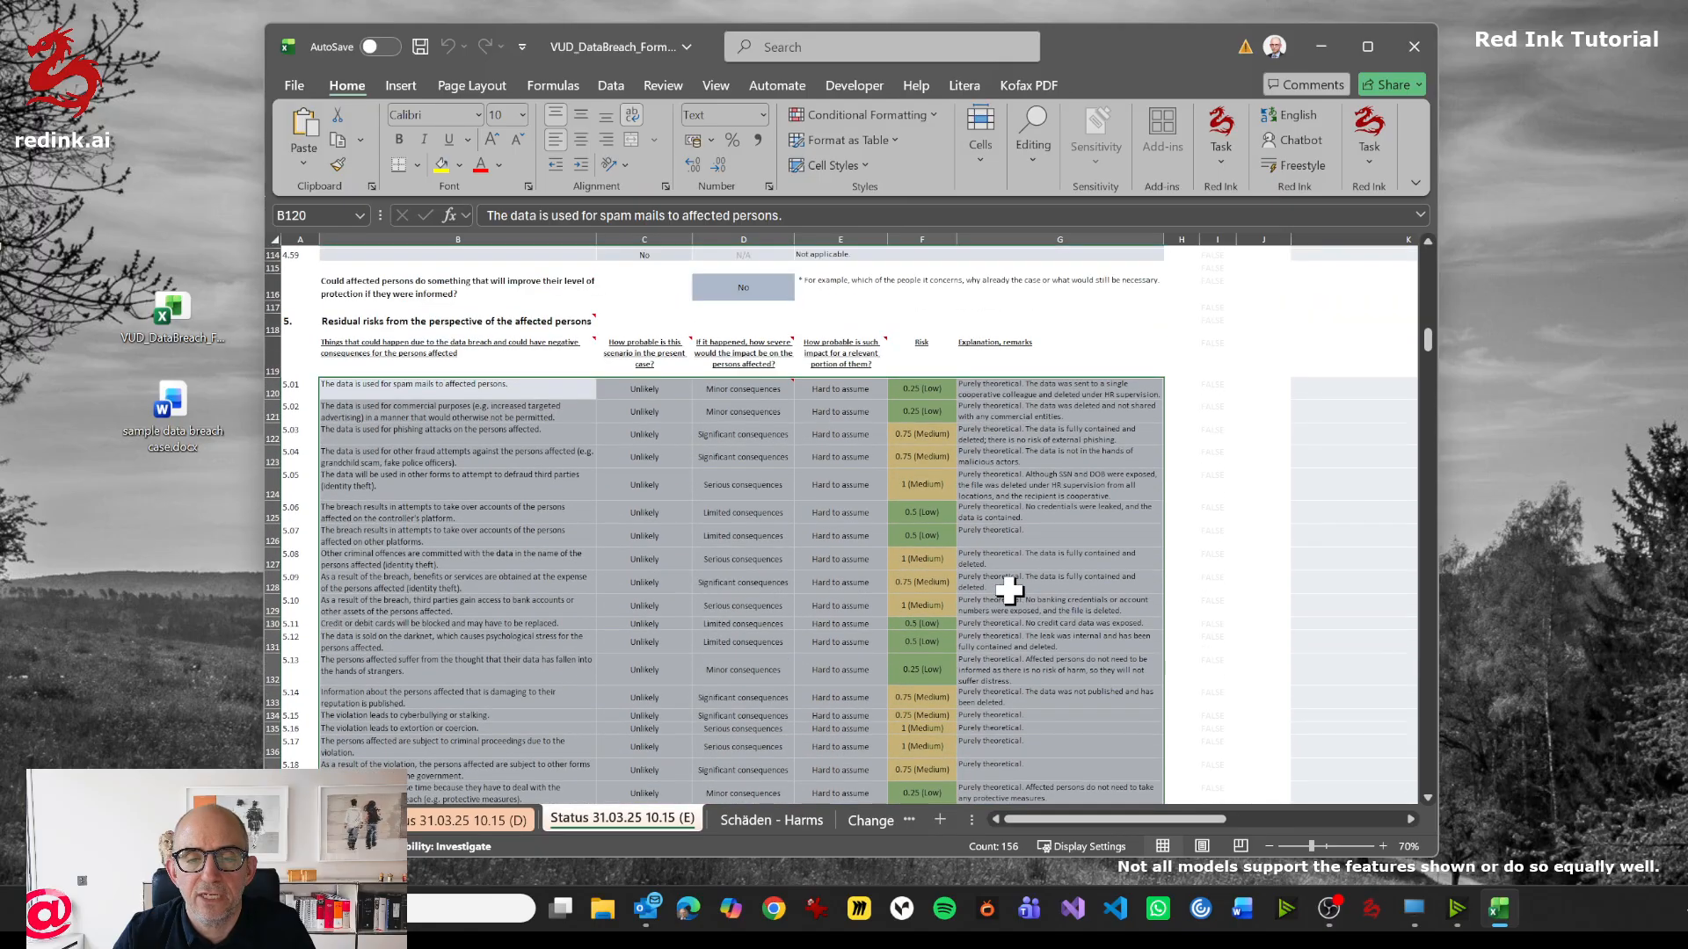
{"action": "left_click", "coordinate": [756, 484]}
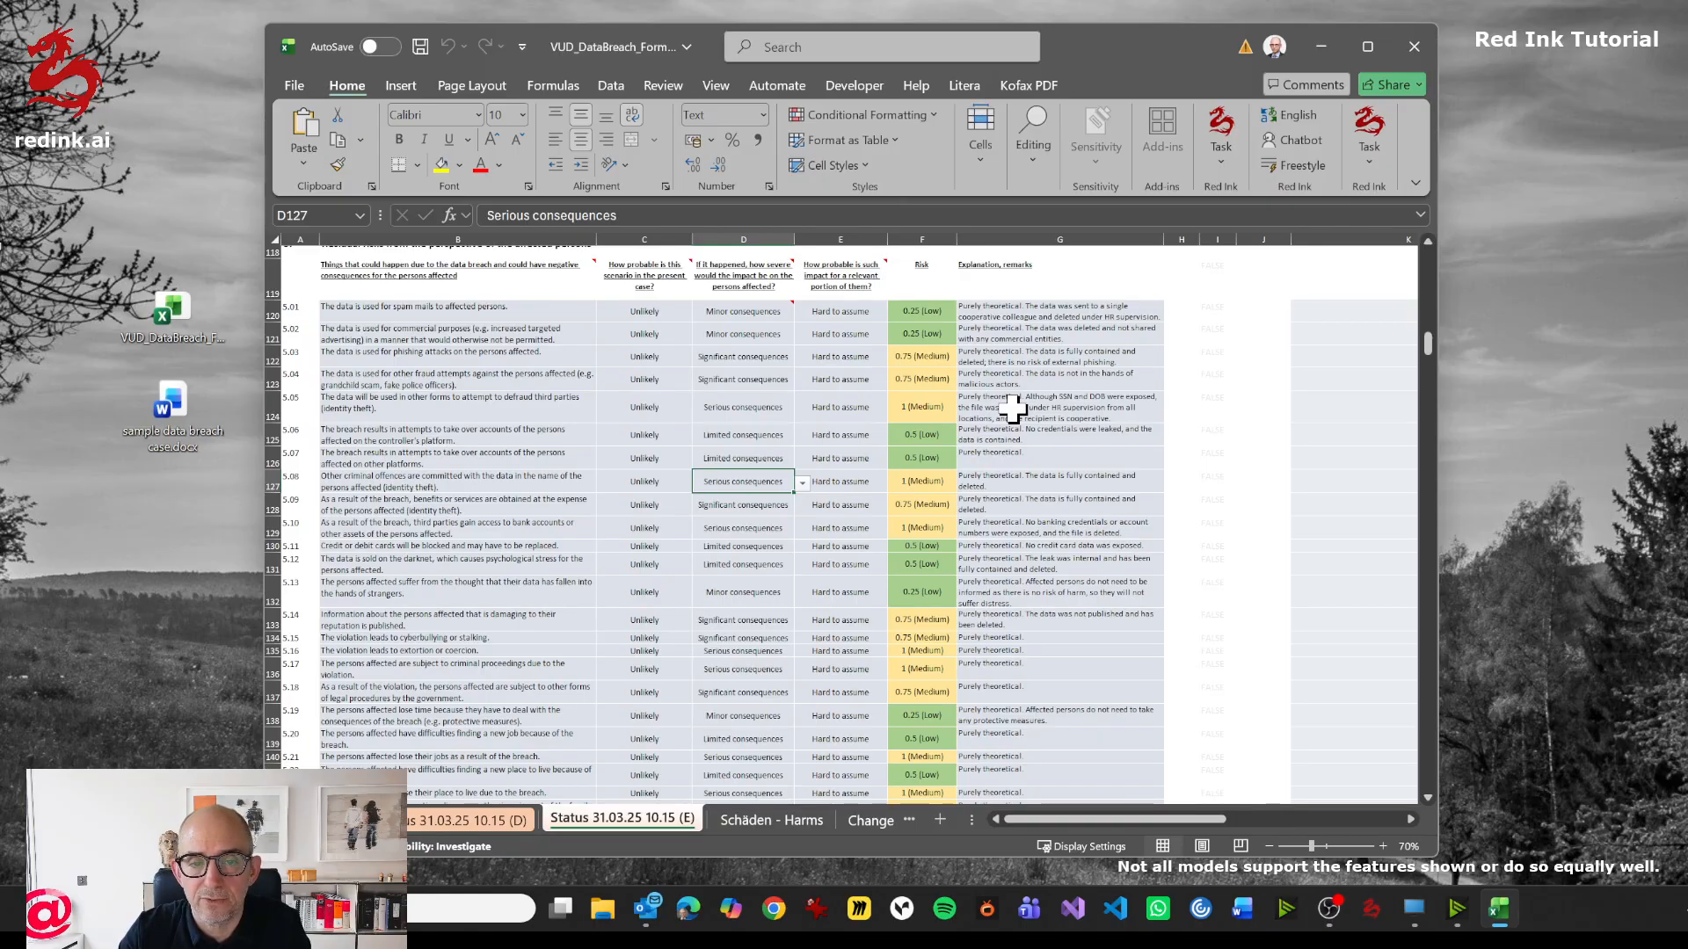
{"action": "key", "text": "F8"}
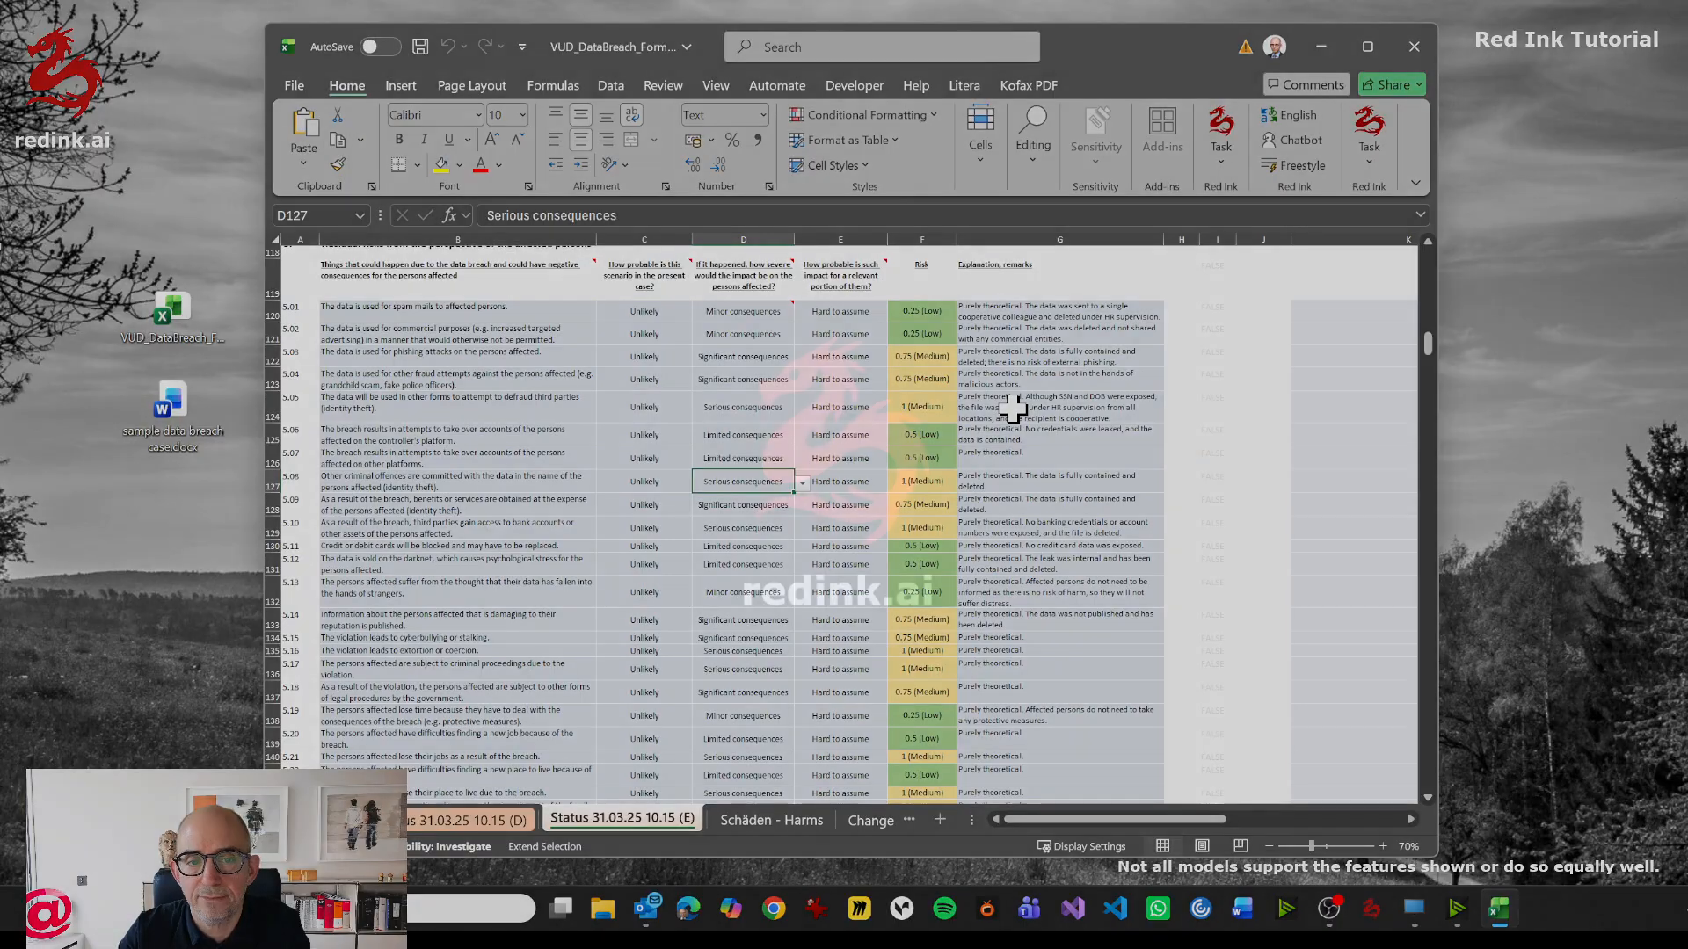